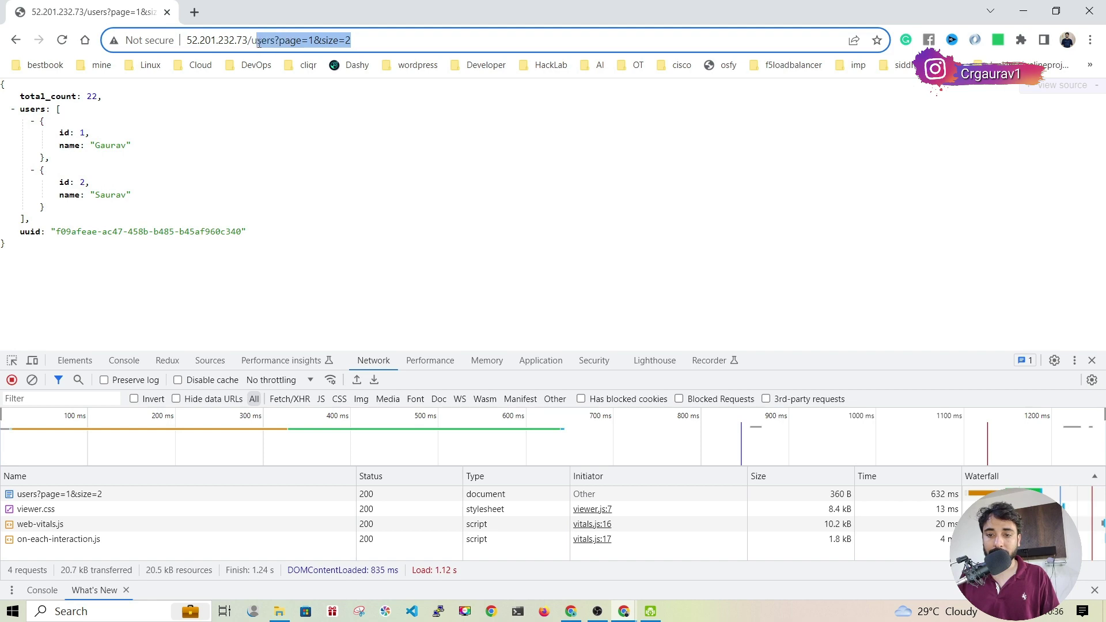
# Compare the users JSON returned directly by the origin server with the response from the CloudFront URL, with both windows side by side
pyautogui.click(249, 239)
pyautogui.moveTo(249, 238); pyautogui.dragTo(3, 84)
pyautogui.press('super+Left')
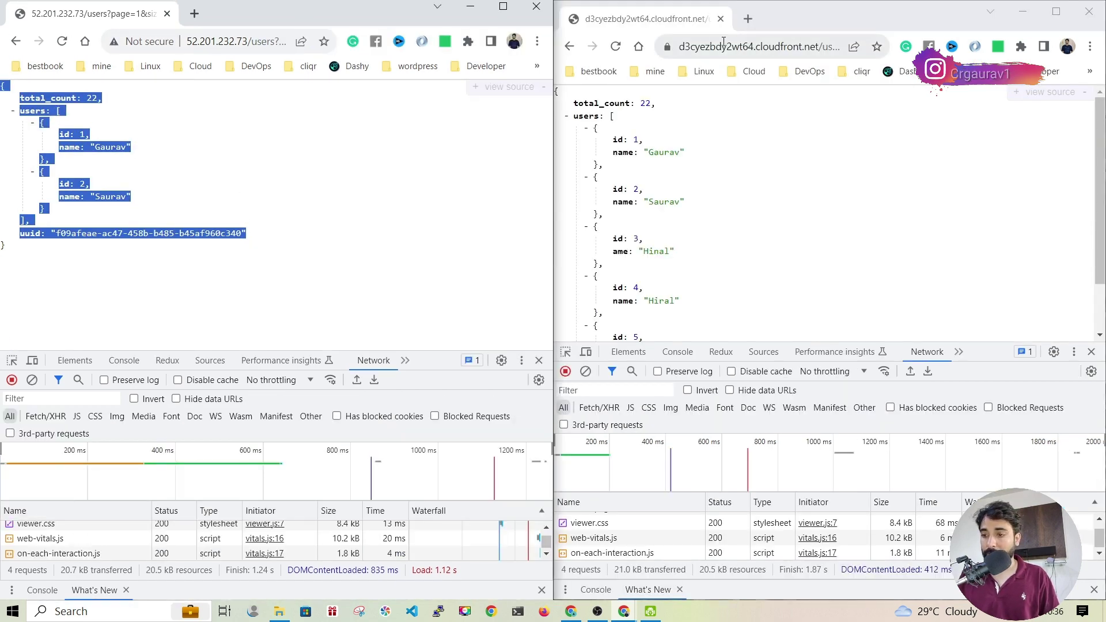
pyautogui.click(1056, 12)
pyautogui.scroll(-3, 155, 173)
pyautogui.moveTo(248, 326); pyautogui.dragTo(12, 83)
pyautogui.click(180, 170)
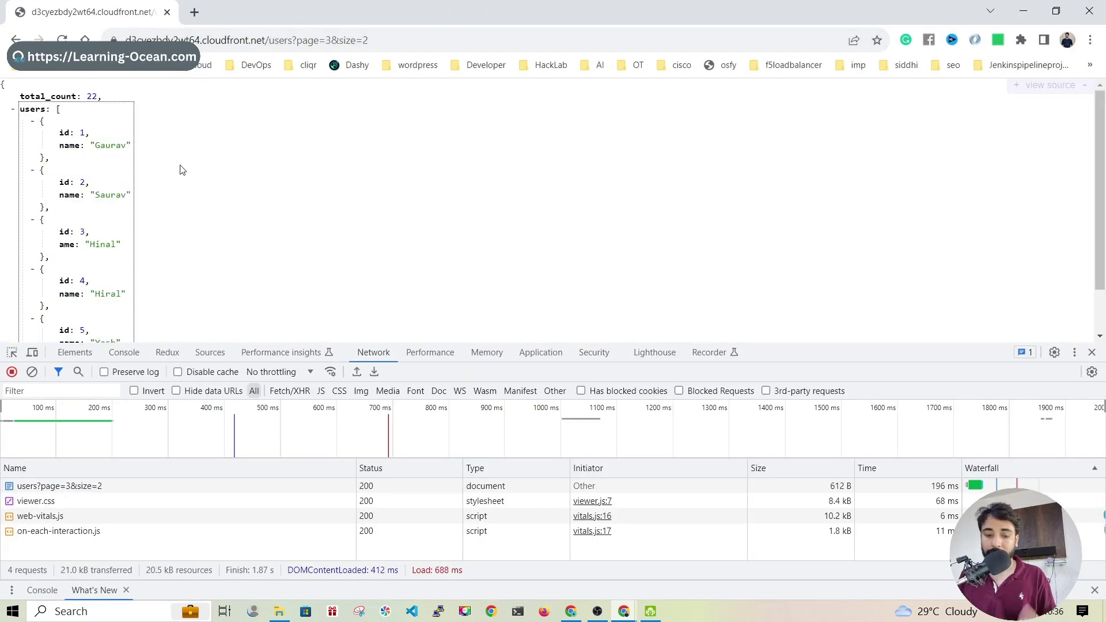
pyautogui.press('super+Down')
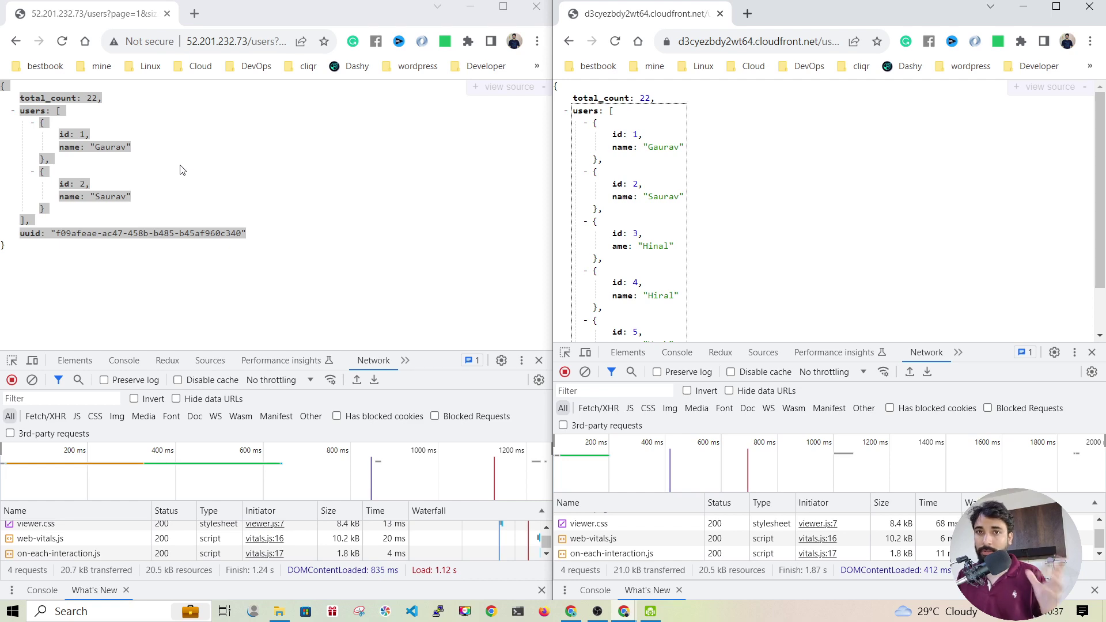
pyautogui.click(86, 614)
pyautogui.write('notepad')
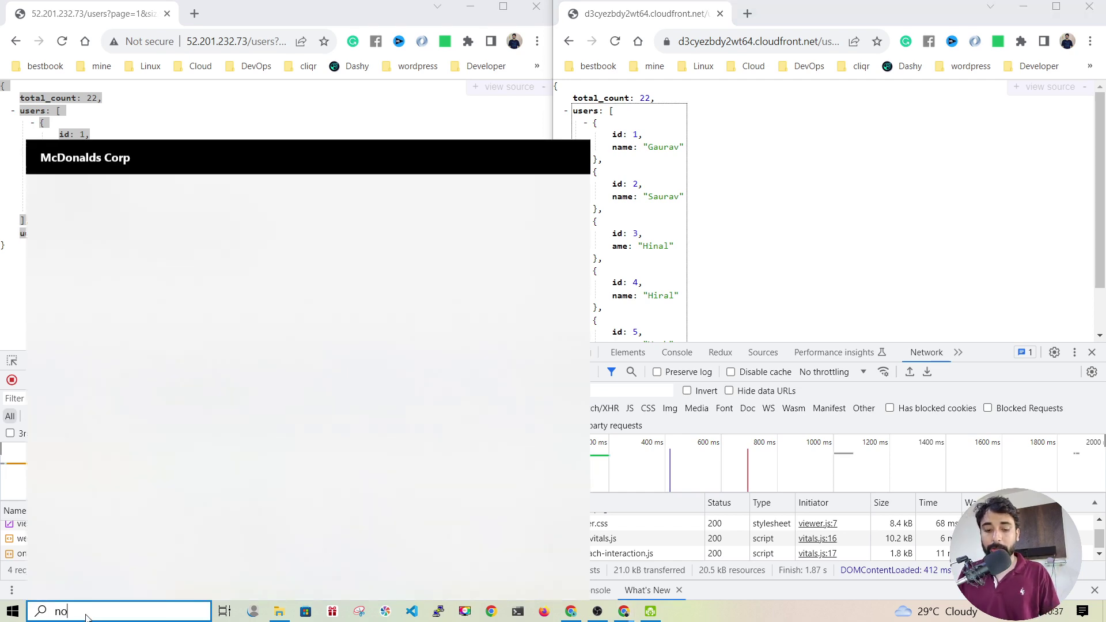
pyautogui.press('Return')
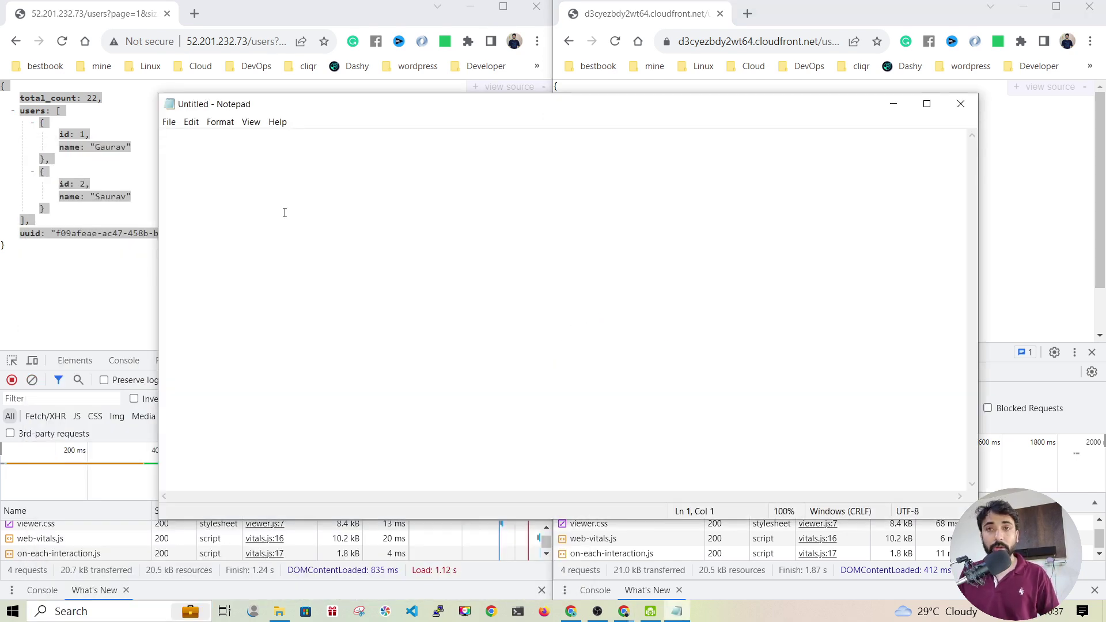
pyautogui.click(237, 42)
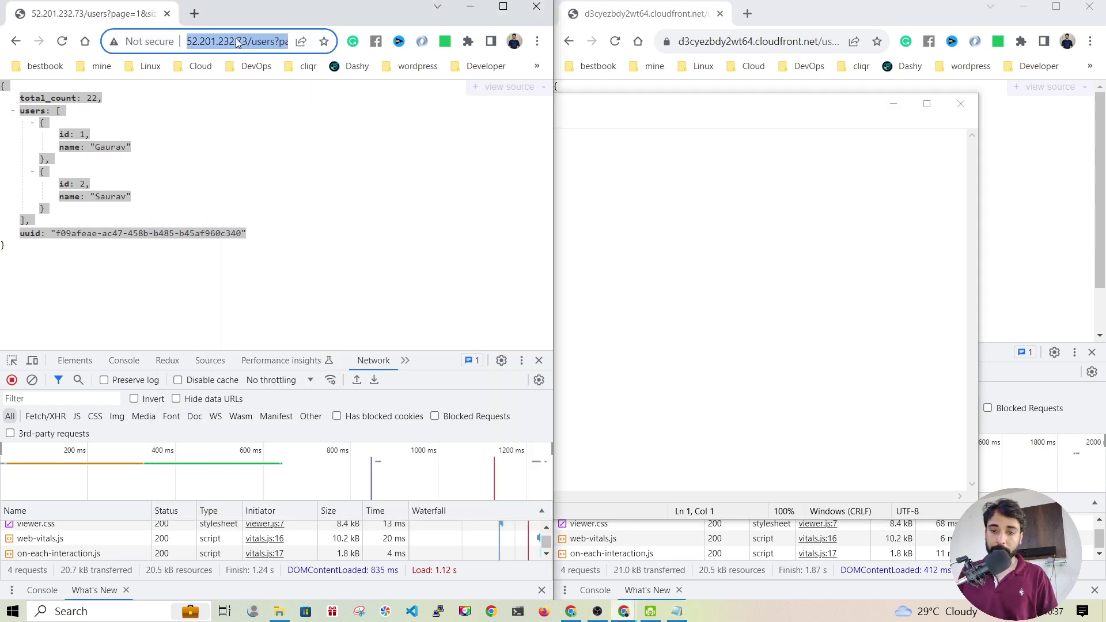
pyautogui.click(737, 203)
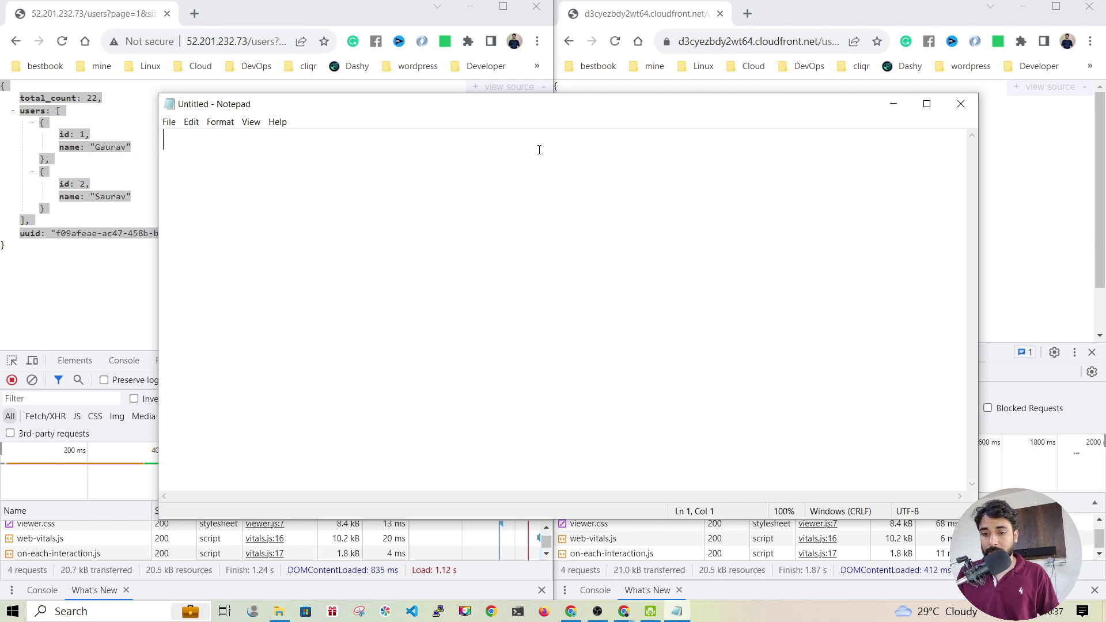
pyautogui.write('http://52.201.232.73/users?page=1&size=2')
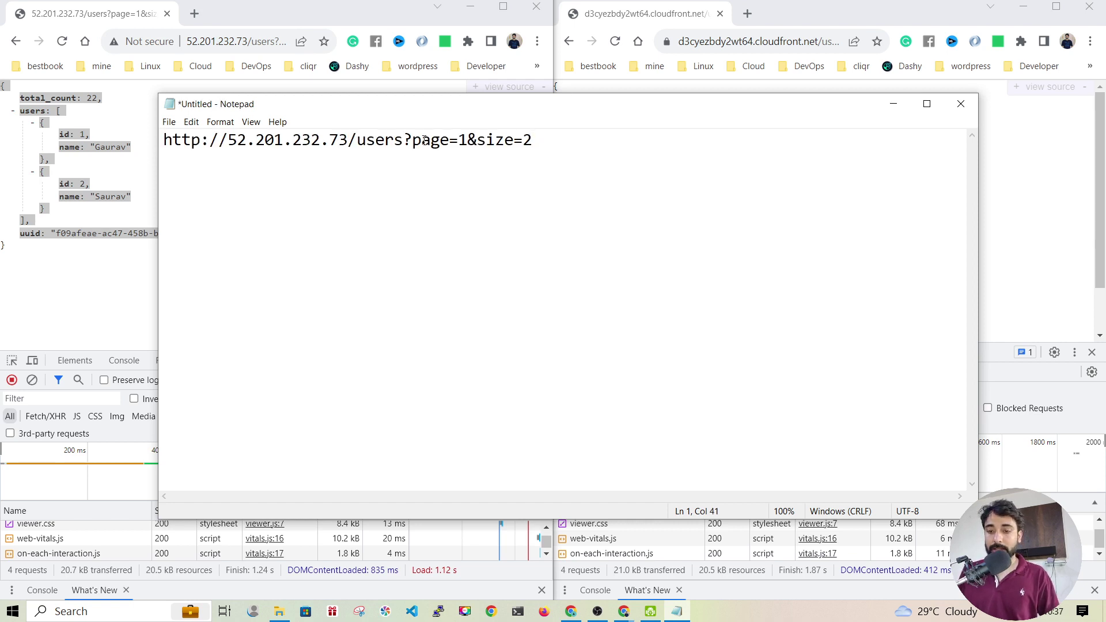
# Replace the IP address in the noted URL with cloudfront.url and append "-> 123" to the line
pyautogui.moveTo(348, 141); pyautogui.dragTo(229, 144)
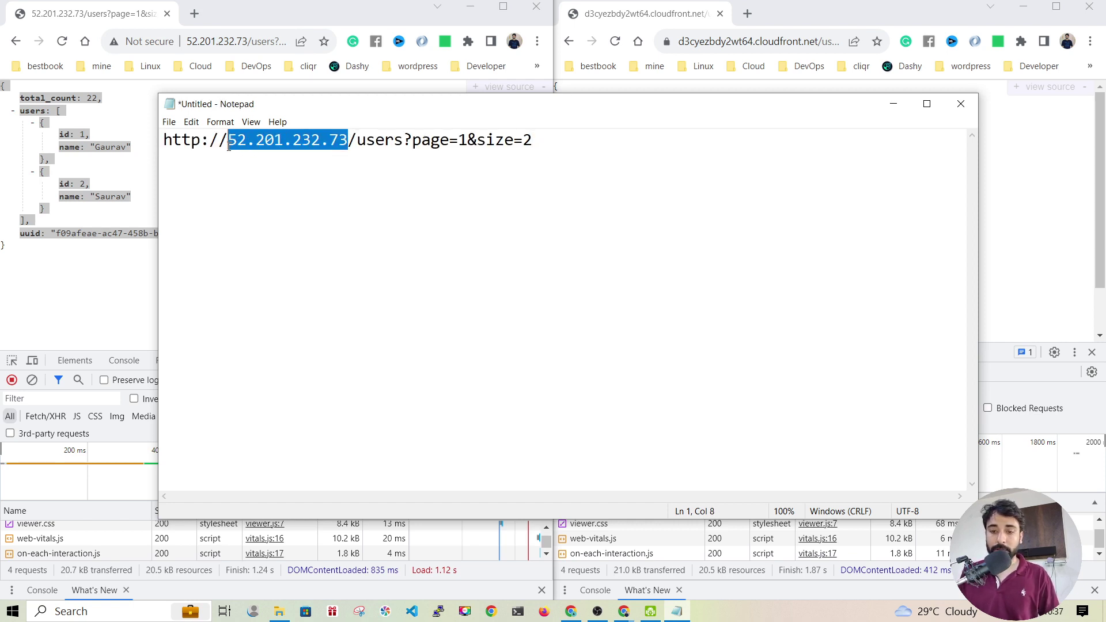
pyautogui.write('cloudfront.url')
pyautogui.click(311, 140)
pyautogui.click(502, 140)
pyautogui.click(531, 140)
pyautogui.press('End')
pyautogui.write('-> 123')
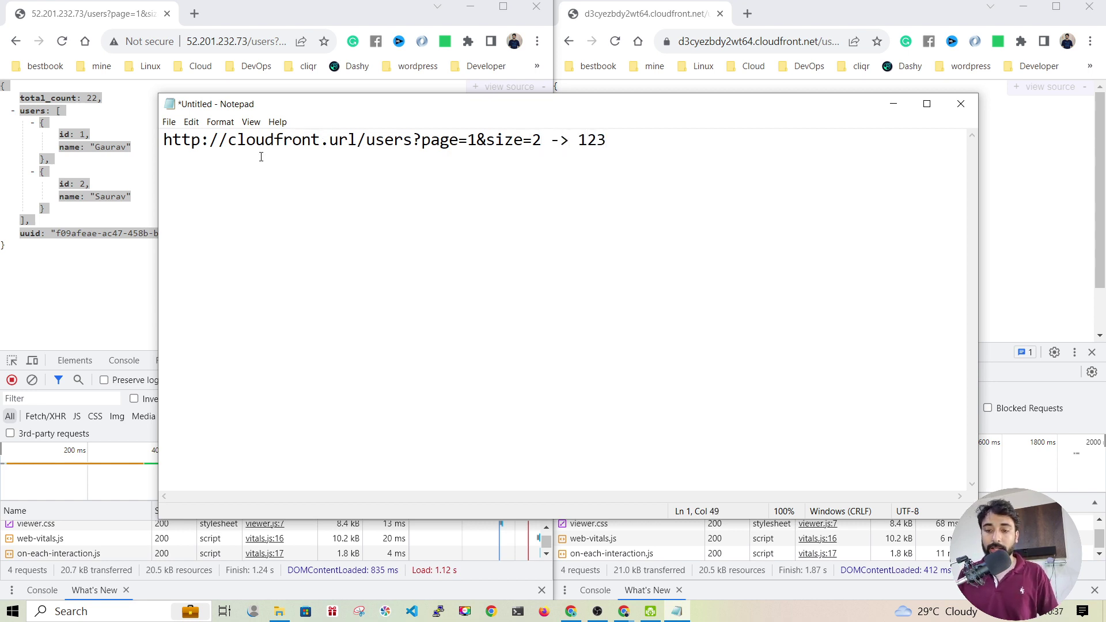
# Copy the /users path from the URL and add the line "/users -> 123" below it
pyautogui.moveTo(541, 144); pyautogui.dragTo(401, 139)
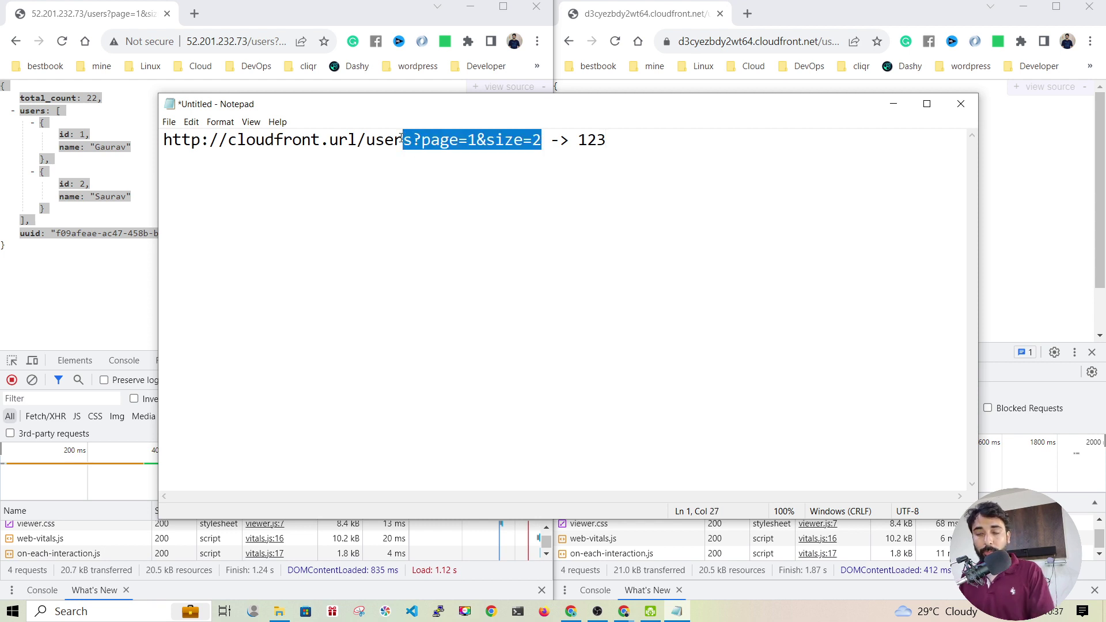
pyautogui.click(402, 139)
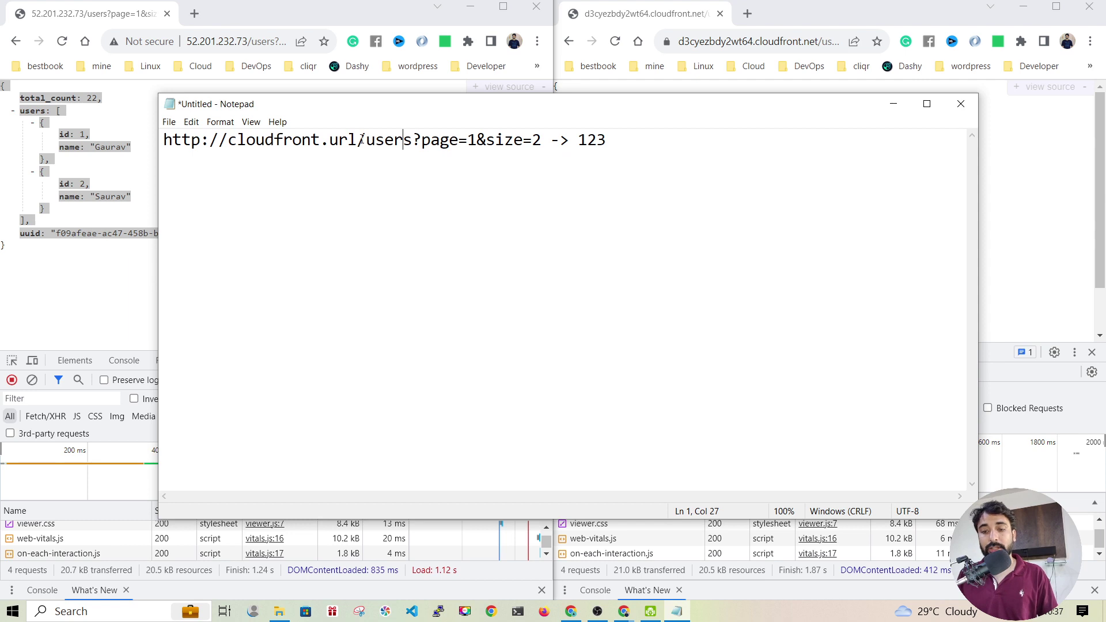
pyautogui.moveTo(357, 139); pyautogui.dragTo(412, 141)
pyautogui.hotkey('ctrl', 'c')
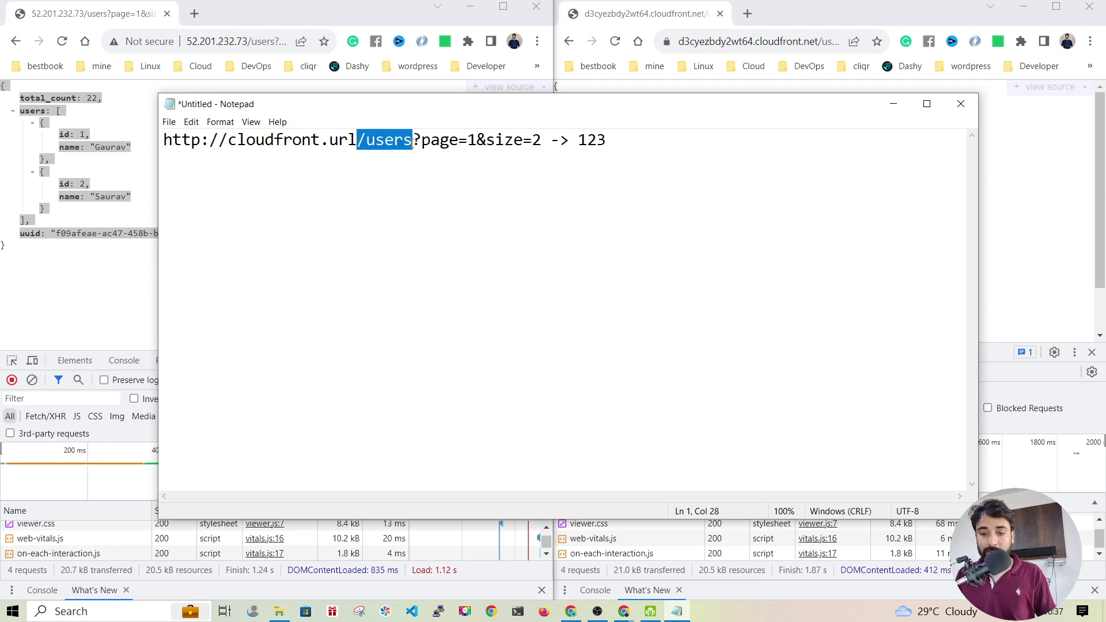
pyautogui.click(362, 172)
pyautogui.hotkey('ctrl', 'v')
pyautogui.write('-> 123')
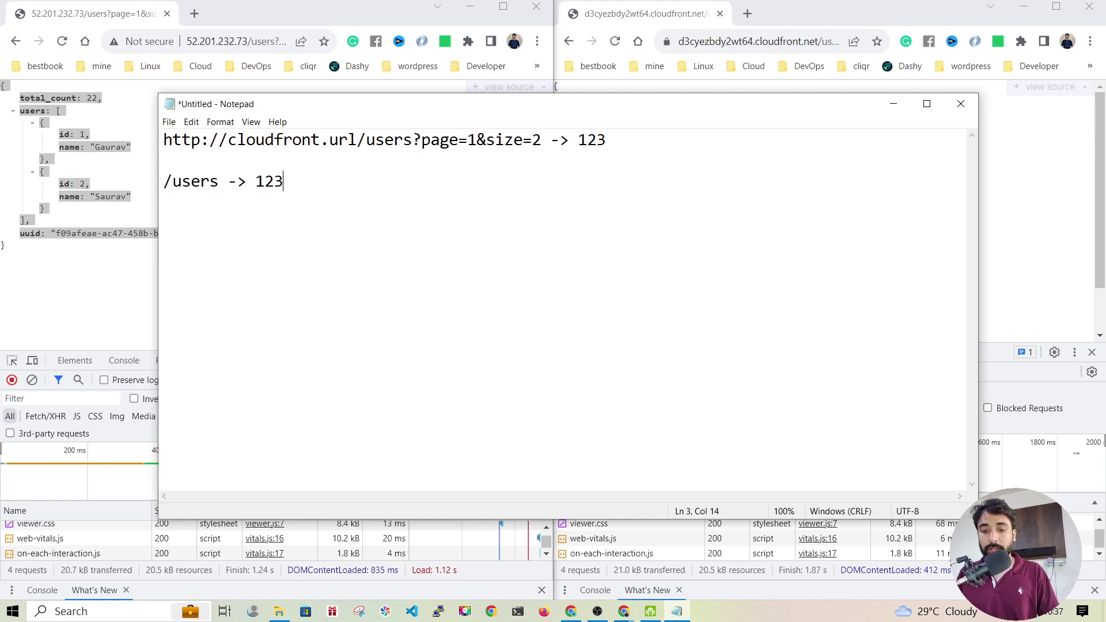
# Duplicate the full cloudfront.url line between the original URL and the /users entry
pyautogui.moveTo(608, 140); pyautogui.dragTo(130, 126)
pyautogui.hotkey('ctrl', 'c')
pyautogui.click(162, 197)
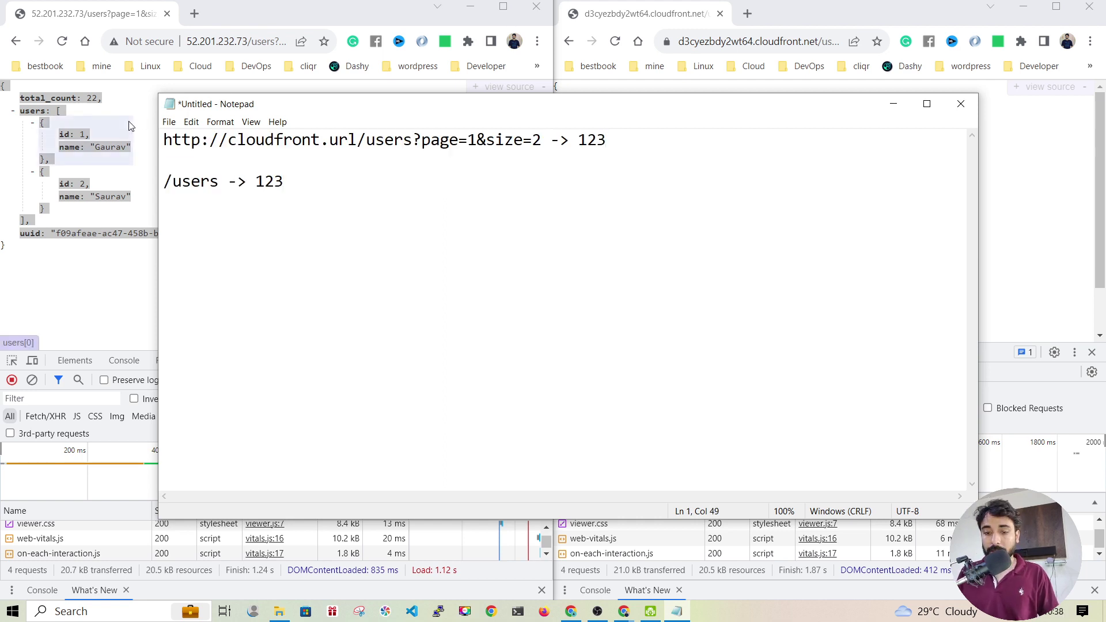
pyautogui.press('Return')
pyautogui.press('Return')
pyautogui.press('Up')
pyautogui.press('Up')
pyautogui.hotkey('ctrl', 'v')
# Edit the duplicated URL line to read page=2&size=6 with the result "-> xyz"
pyautogui.moveTo(477, 182); pyautogui.dragTo(472, 183)
pyautogui.write('2')
pyautogui.press('Right')
pyautogui.press('Right')
pyautogui.press('Right')
pyautogui.press('Right')
pyautogui.press('Right')
pyautogui.press('Right')
pyautogui.press('BackSpace')
pyautogui.write('6')
pyautogui.moveTo(583, 184); pyautogui.dragTo(605, 183)
pyautogui.press('BackSpace')
pyautogui.press('BackSpace')
pyautogui.write('xyz')
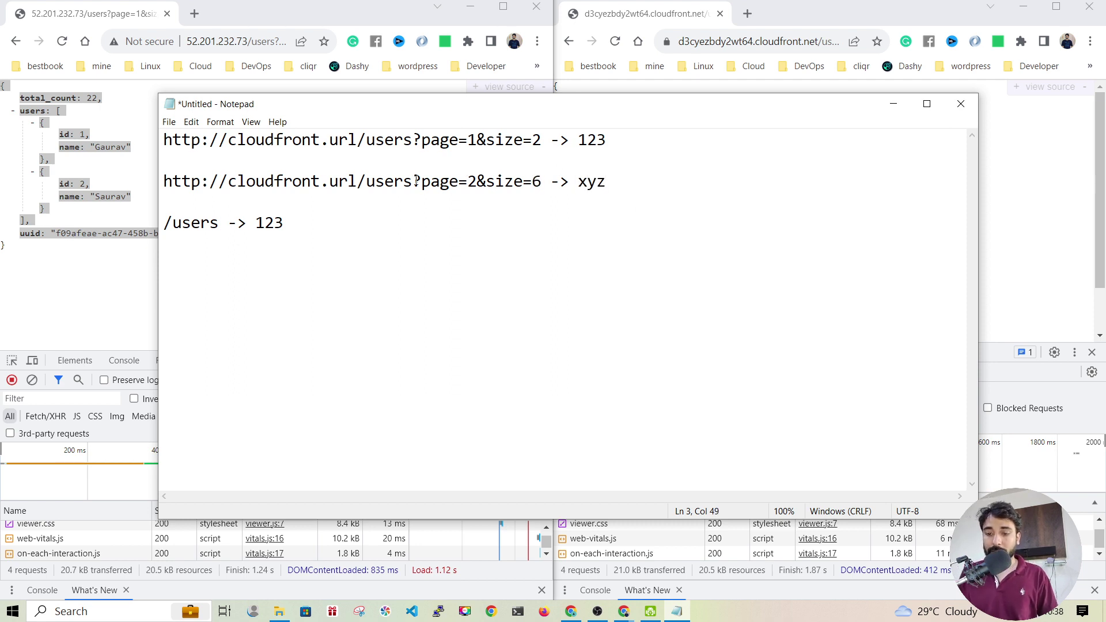
# Add the line "/users -> xyz" under the "/users -> 123" entry
pyautogui.moveTo(412, 183); pyautogui.dragTo(366, 183)
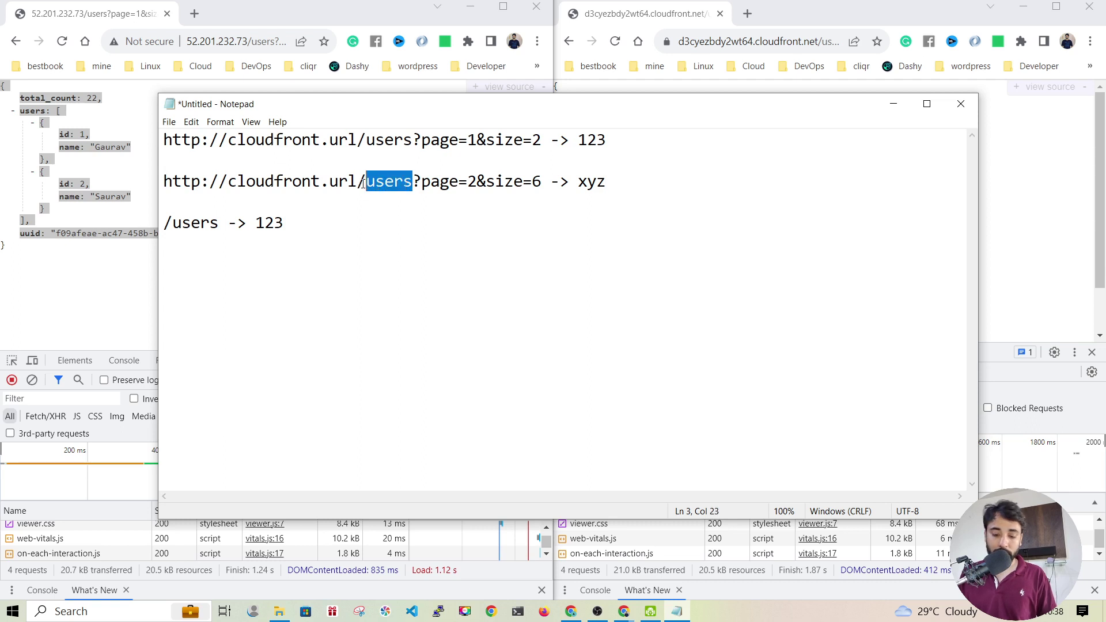
pyautogui.click(307, 229)
pyautogui.press('Return')
pyautogui.write('/')
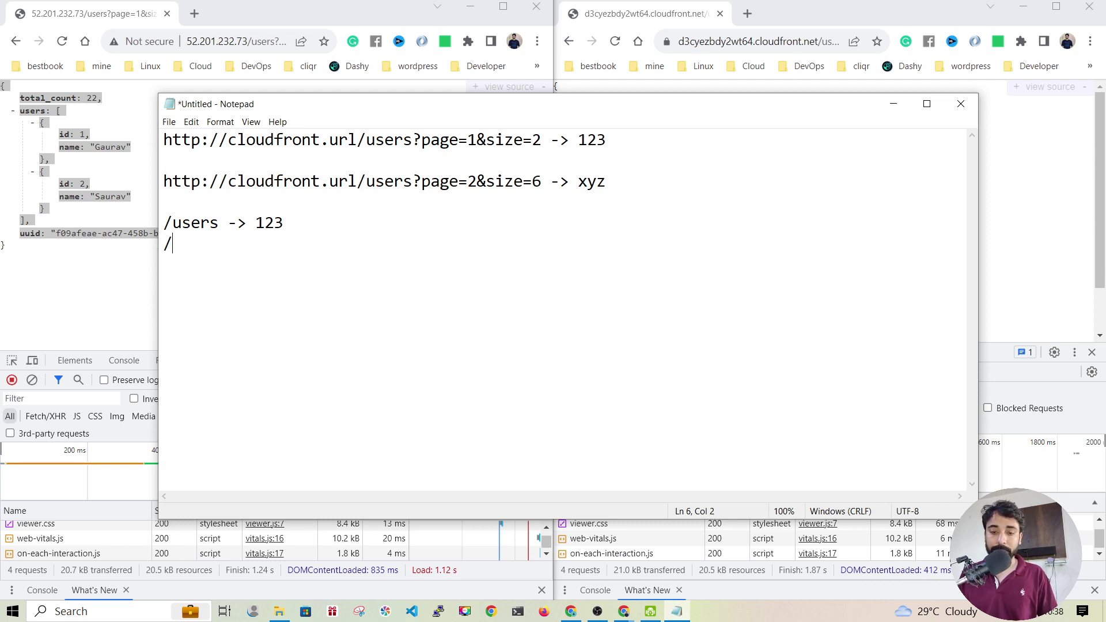
pyautogui.write('users -> xyz')
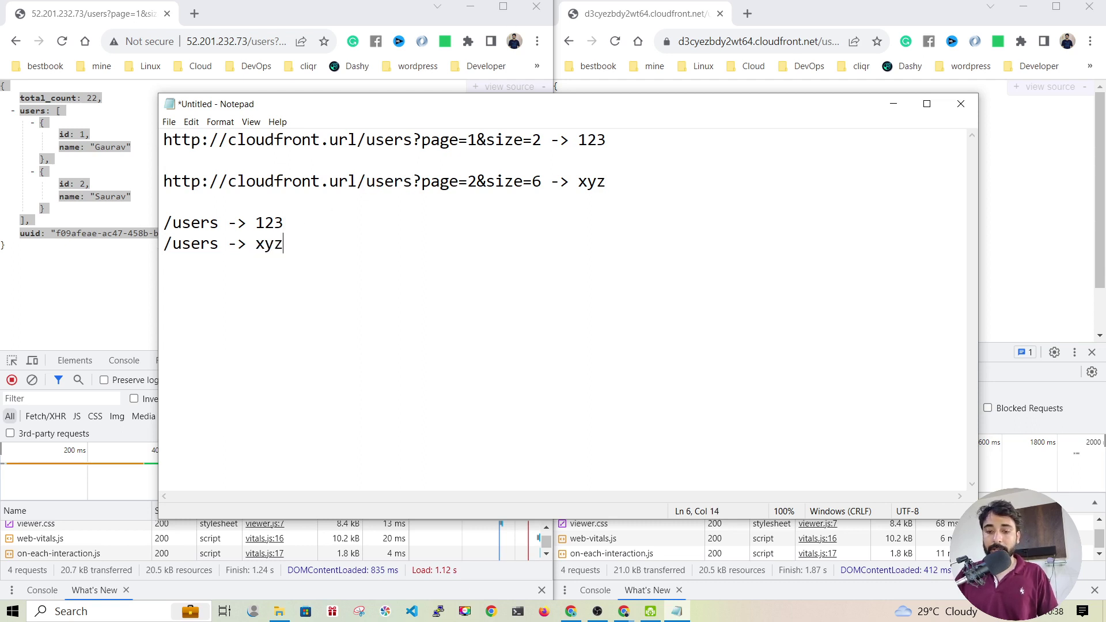
pyautogui.moveTo(296, 244); pyautogui.dragTo(165, 244)
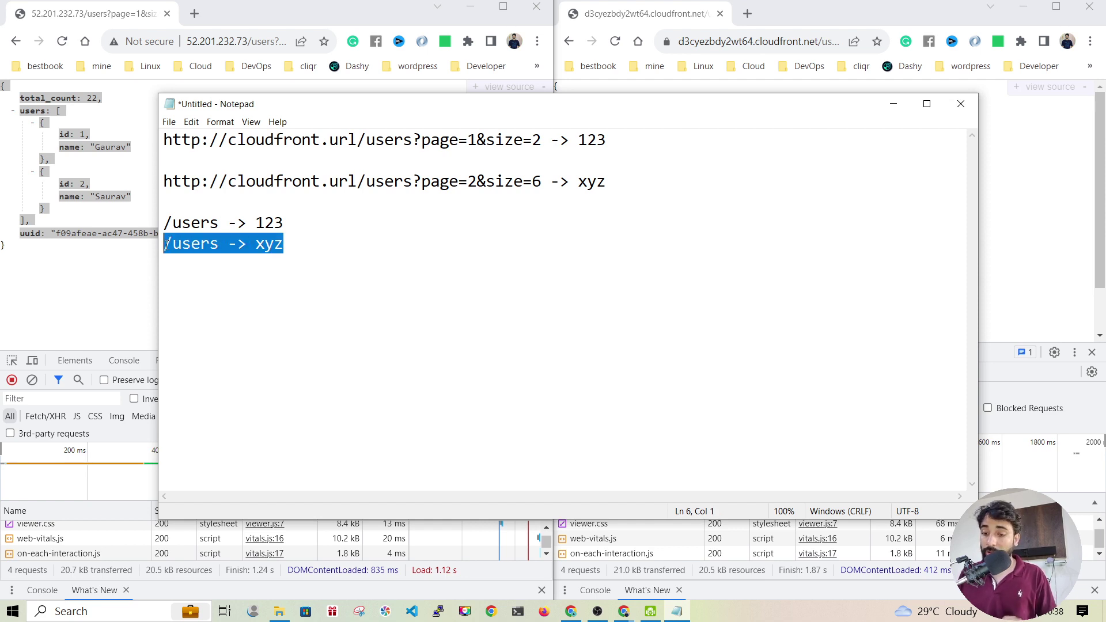
pyautogui.moveTo(420, 140); pyautogui.dragTo(541, 140)
pyautogui.moveTo(542, 182); pyautogui.dragTo(414, 182)
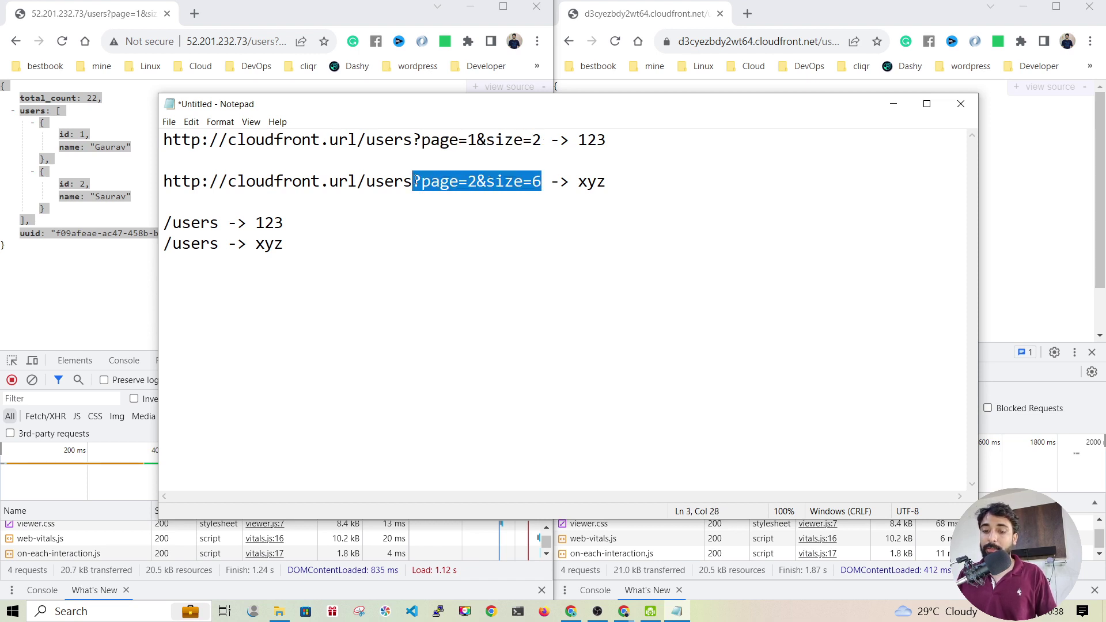
pyautogui.moveTo(294, 244); pyautogui.dragTo(154, 224)
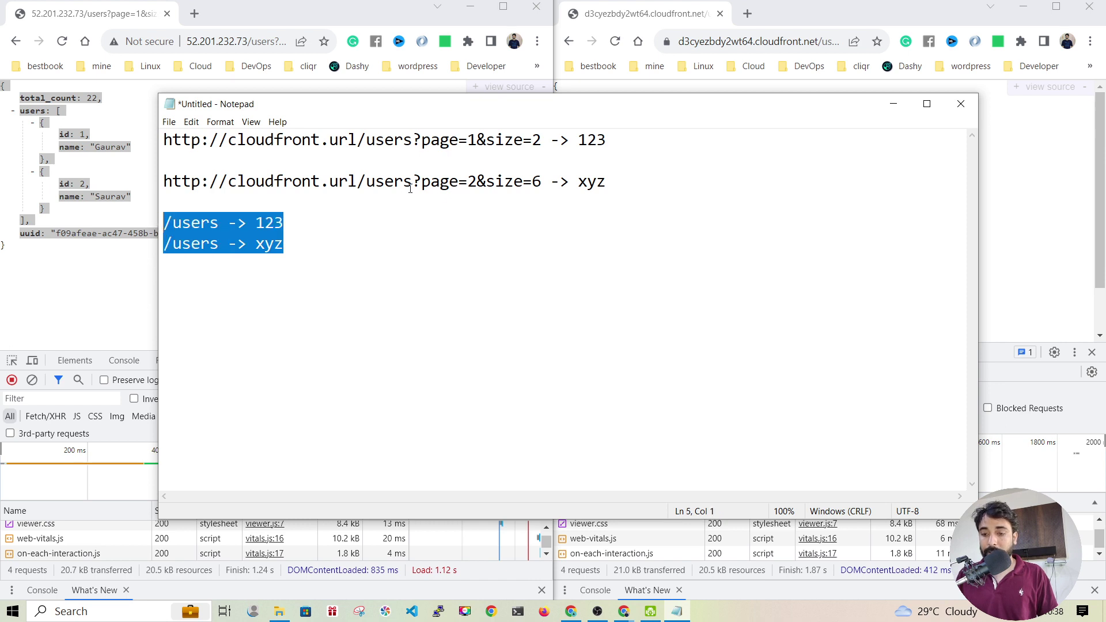
# Copy the second URL's path with its query string and add "users?page=2&size=6 -> xyz" at the end of the notes
pyautogui.moveTo(367, 182); pyautogui.dragTo(541, 183)
pyautogui.hotkey('ctrl', 'c')
pyautogui.click(541, 189)
pyautogui.hotkey('ctrl', 'End')
pyautogui.press('Return')
pyautogui.press('Return')
pyautogui.hotkey('ctrl', 'v')
pyautogui.write('-')
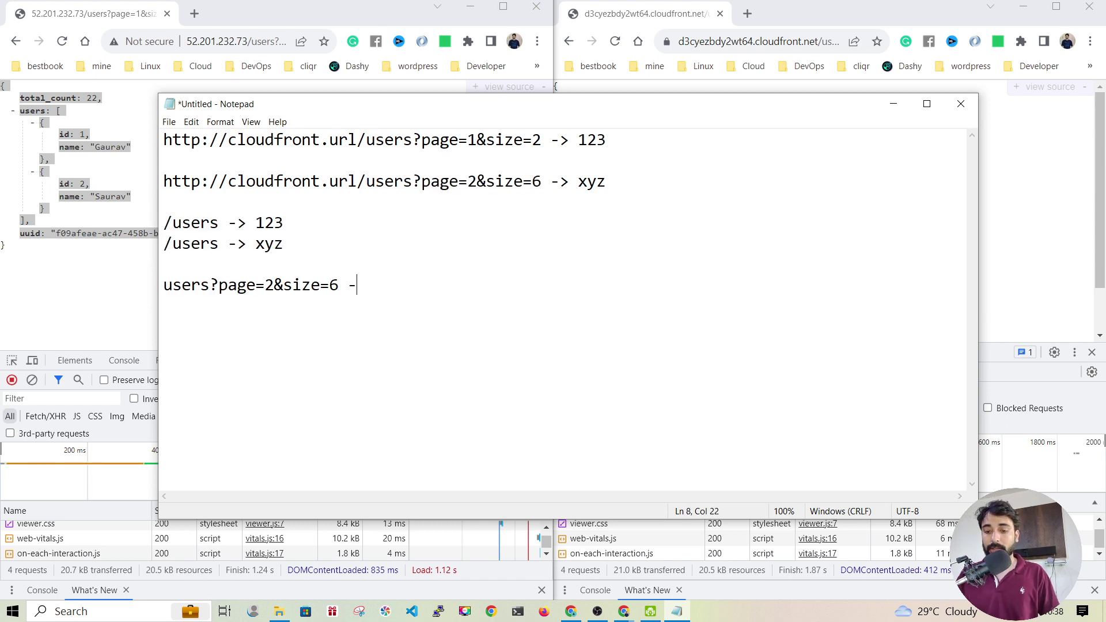
pyautogui.write('> xyz')
# Copy the first URL's path, query string and result onto a new last line as "users?page=1&size=2 -> 123"
pyautogui.press('Return')
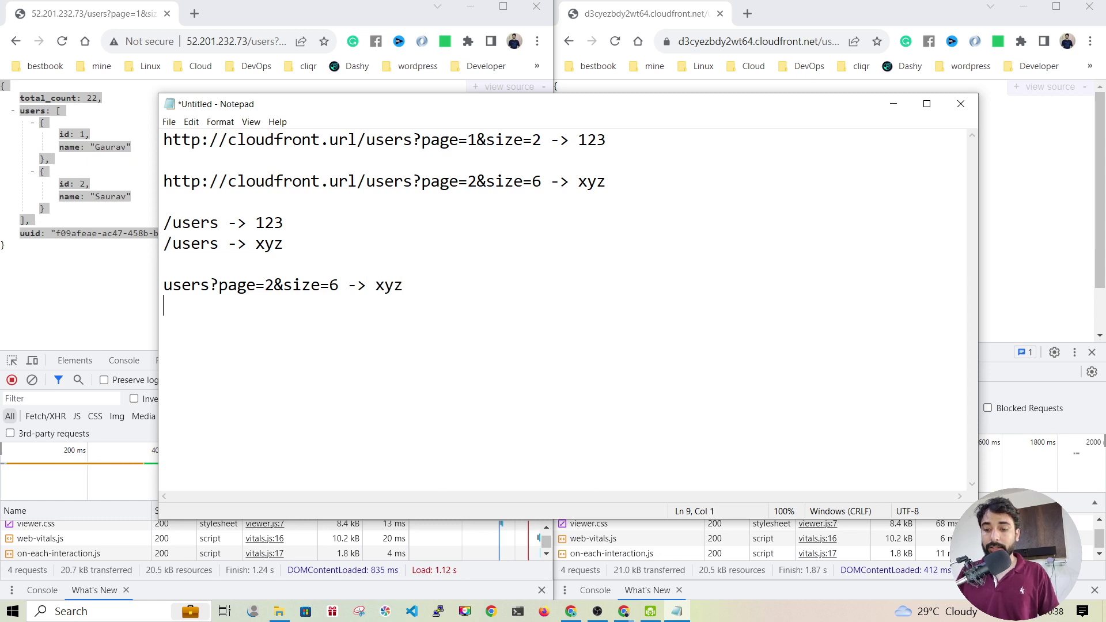
pyautogui.moveTo(615, 142); pyautogui.dragTo(367, 142)
pyautogui.hotkey('ctrl', 'c')
pyautogui.hotkey('ctrl', 'End')
pyautogui.hotkey('ctrl', 'v')
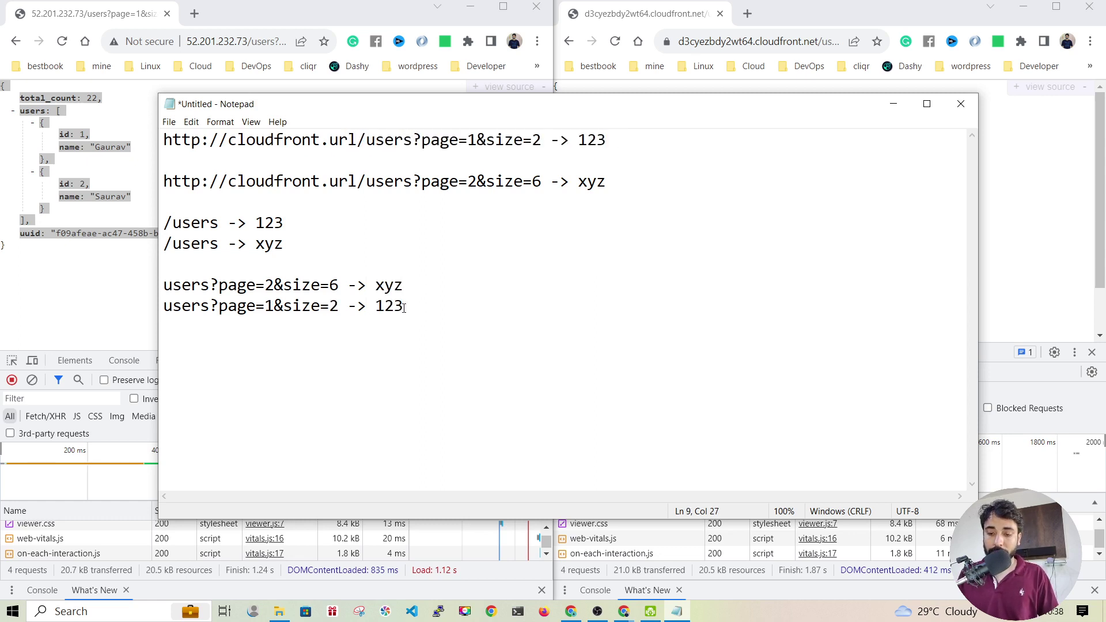
pyautogui.moveTo(410, 308); pyautogui.dragTo(162, 307)
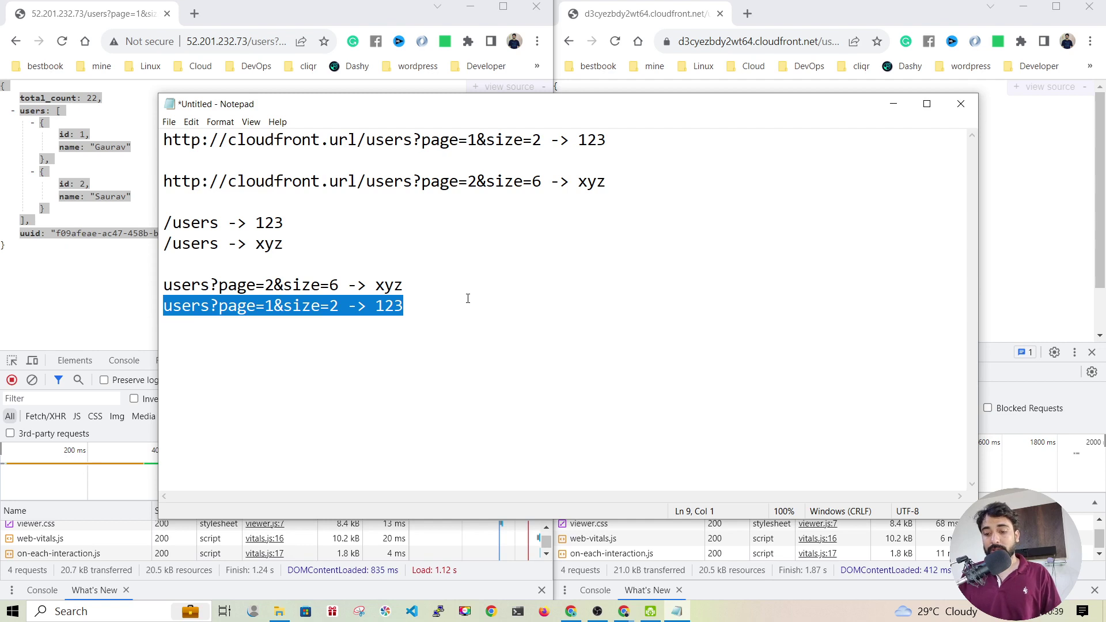
pyautogui.click(449, 299)
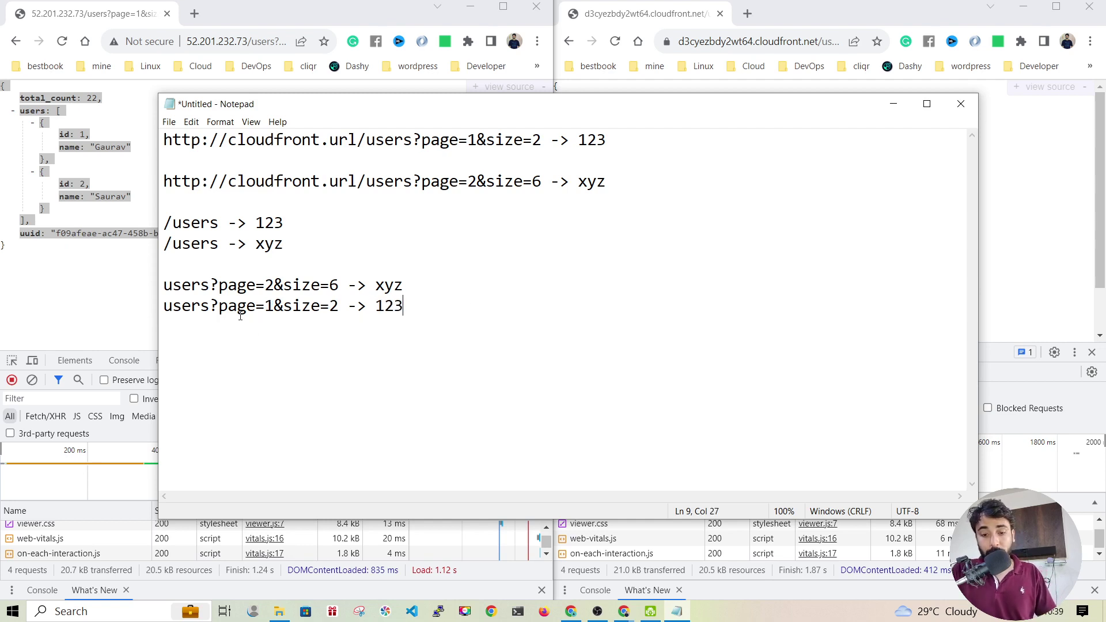
pyautogui.click(207, 307)
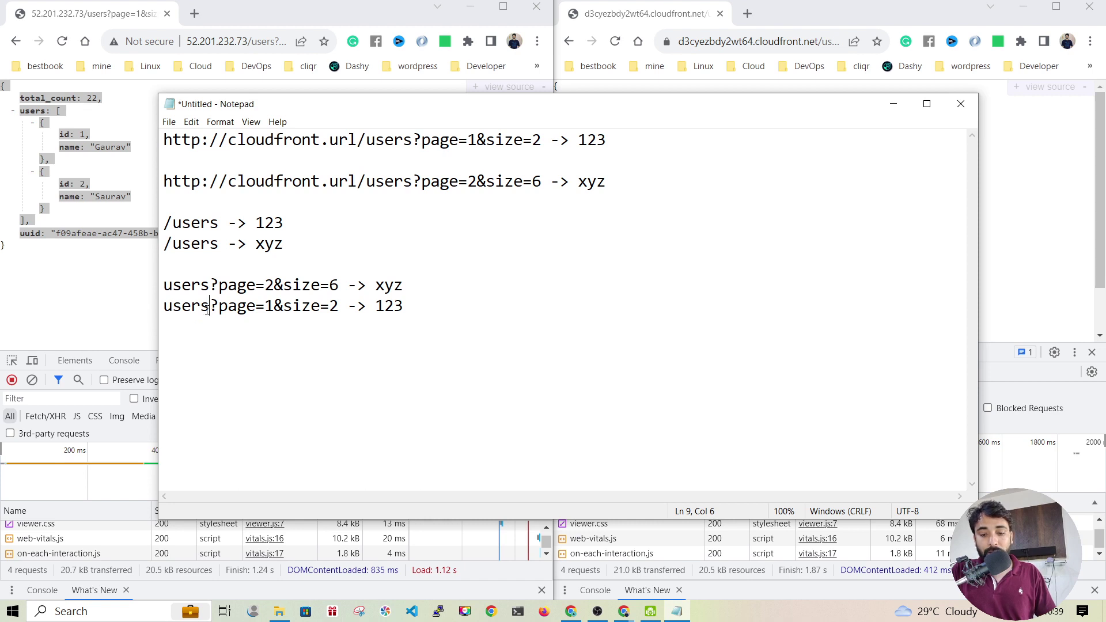
pyautogui.moveTo(215, 310); pyautogui.dragTo(336, 314)
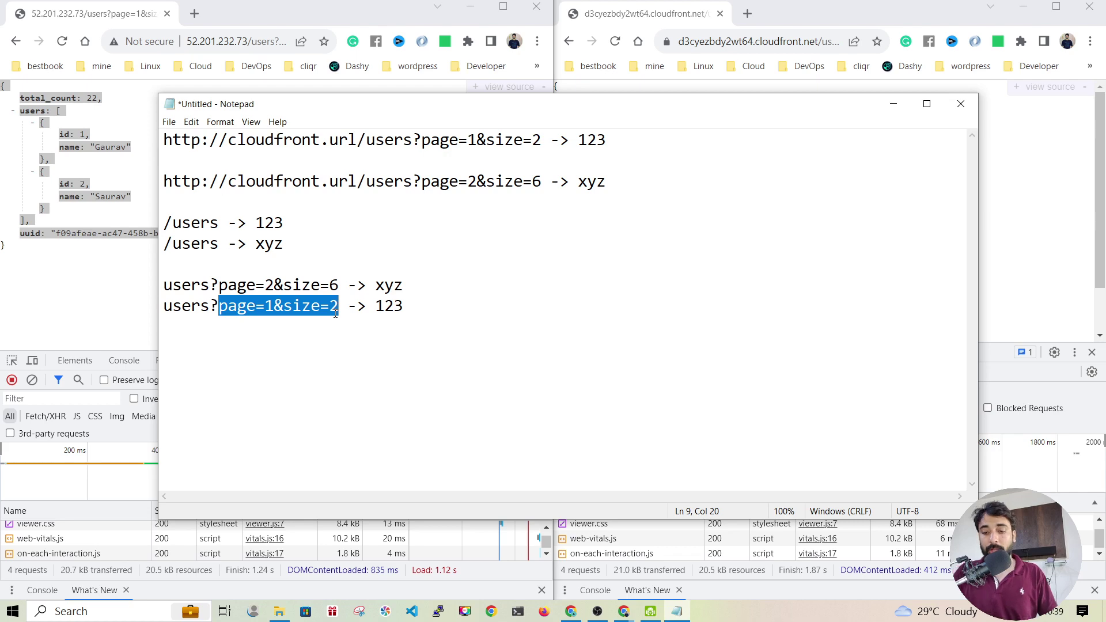
# Switch to the CloudFront console in Chrome and open the distribution's existing behavior for editing at its cache policy settings
pyautogui.moveTo(570, 611)
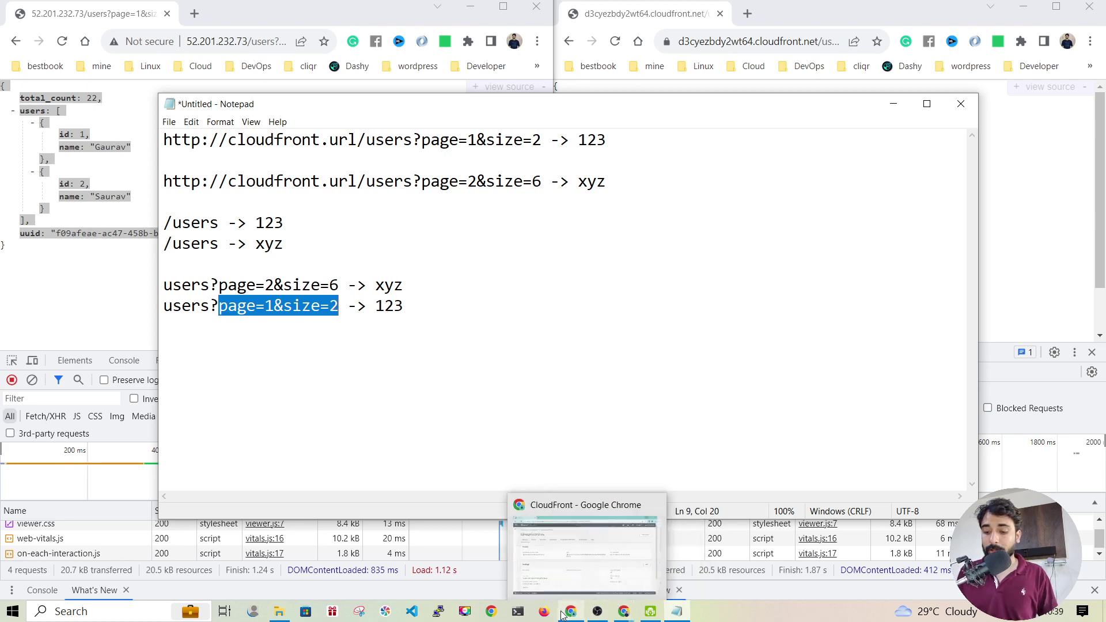
pyautogui.click(562, 566)
pyautogui.scroll(-1, 501, 266)
pyautogui.scroll(1, 501, 265)
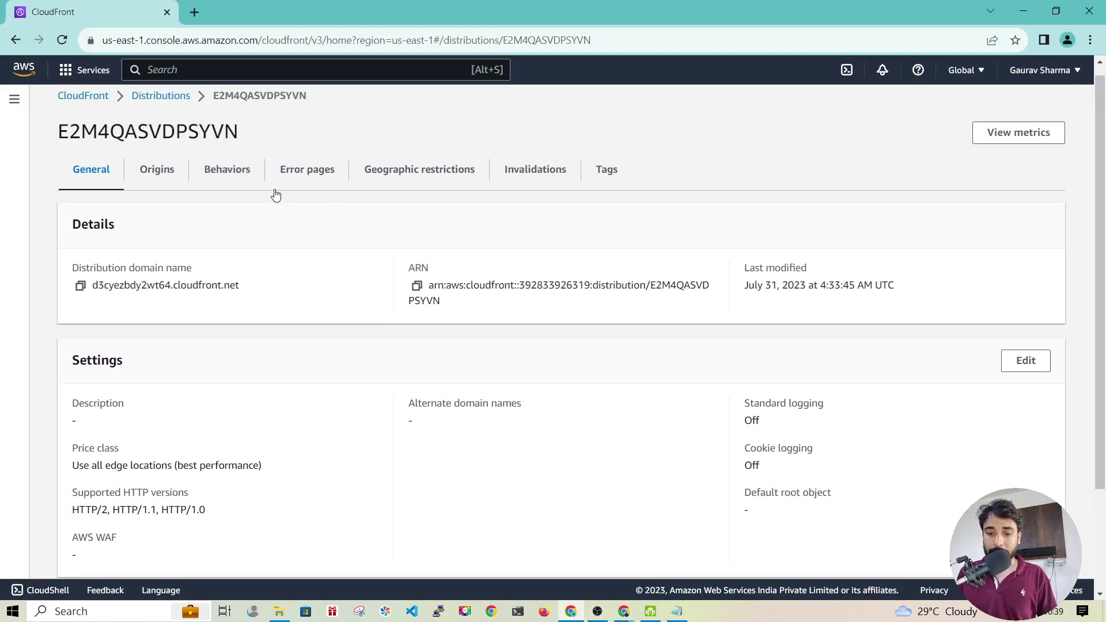
pyautogui.scroll(1, 222, 186)
pyautogui.click(241, 187)
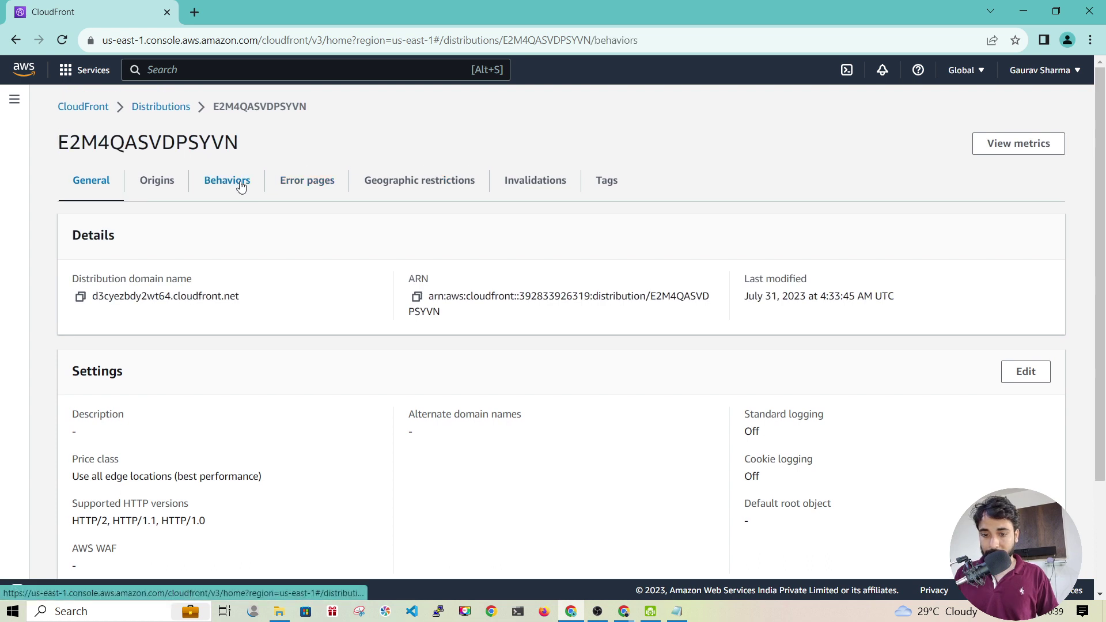
pyautogui.click(193, 337)
pyautogui.click(849, 237)
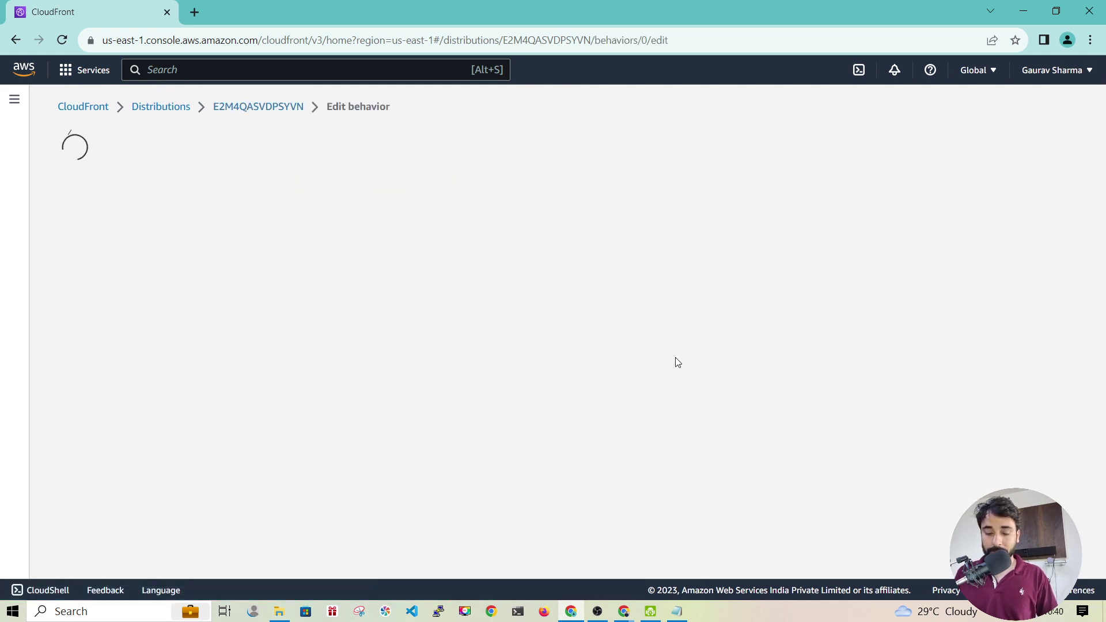
pyautogui.scroll(-9, 675, 360)
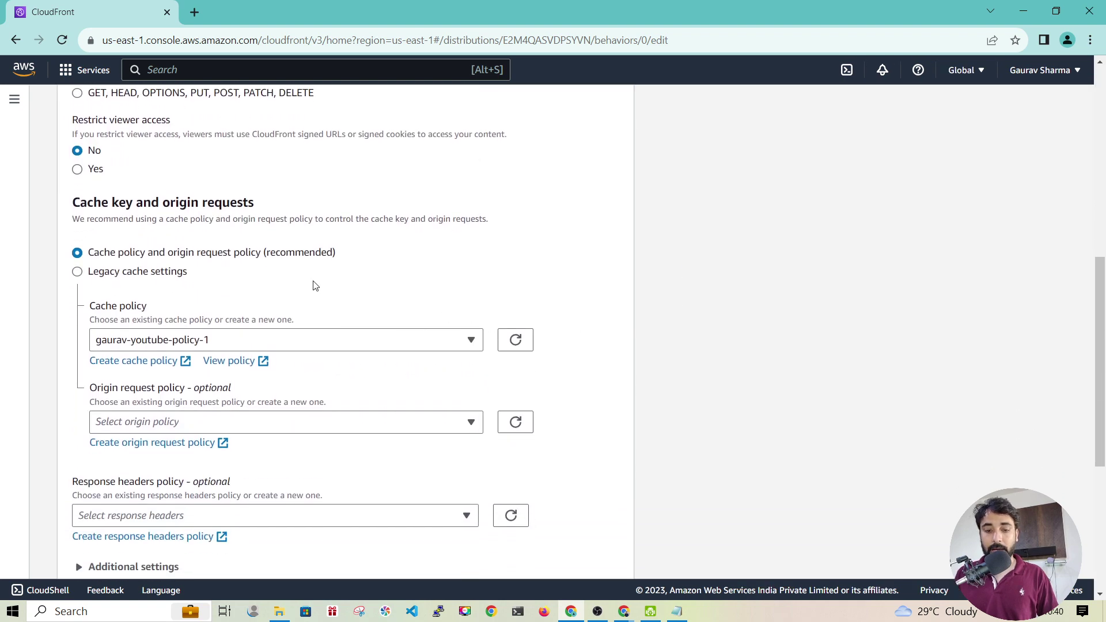
pyautogui.moveTo(151, 314); pyautogui.dragTo(98, 314)
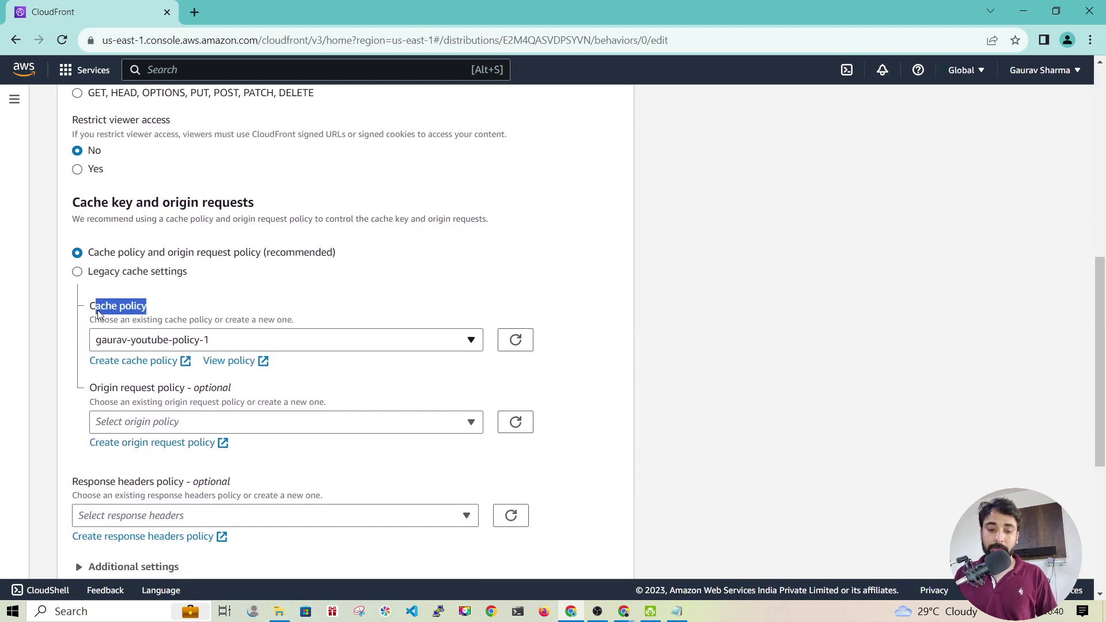
# View the cache policy attached to the behavior and open it for editing at its cache key settings
pyautogui.click(215, 345)
pyautogui.click(105, 340)
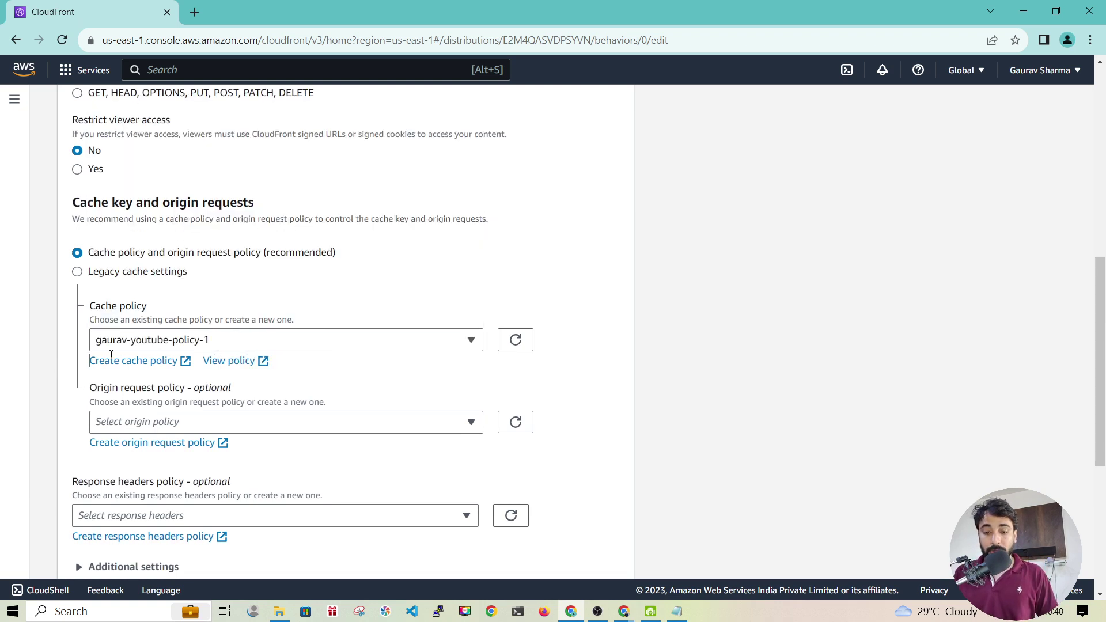
pyautogui.click(226, 363)
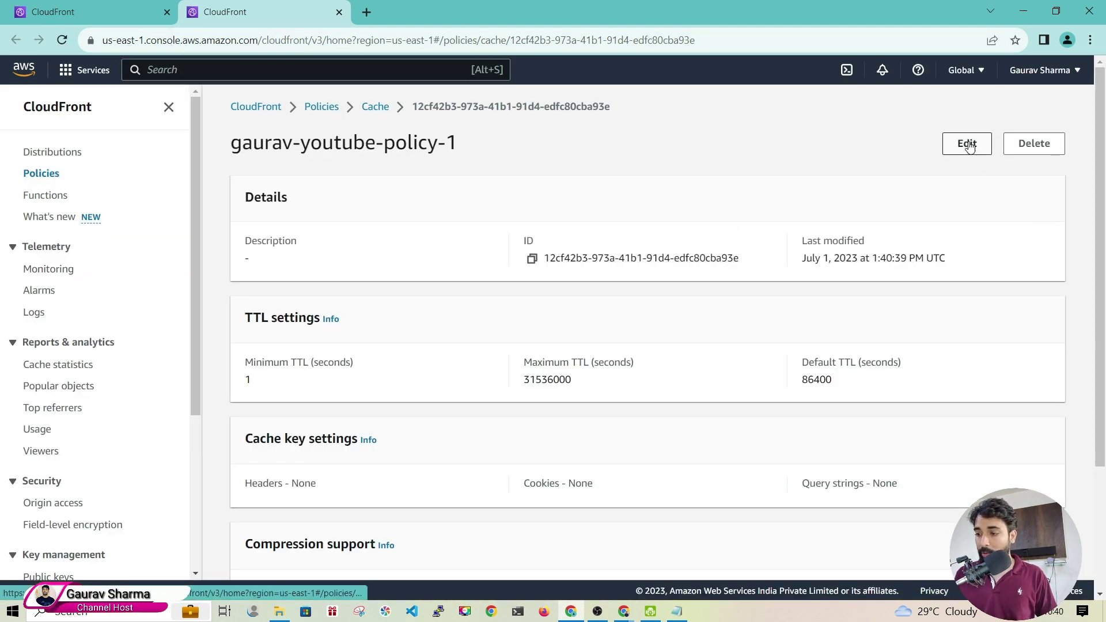
pyautogui.click(969, 145)
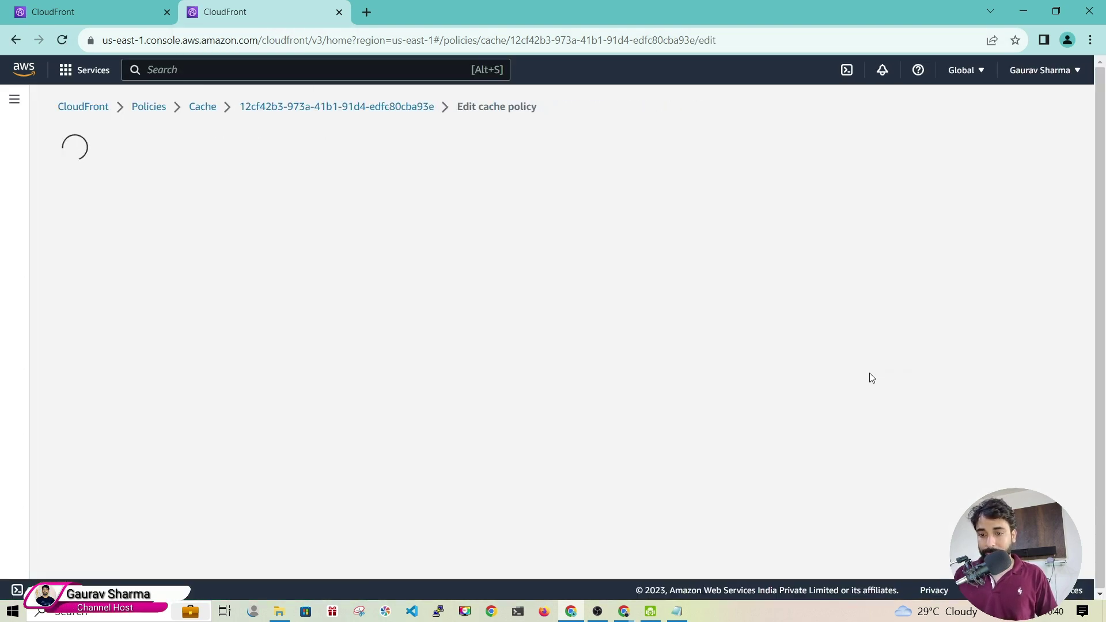
pyautogui.scroll(-5, 871, 378)
pyautogui.scroll(-2, 872, 378)
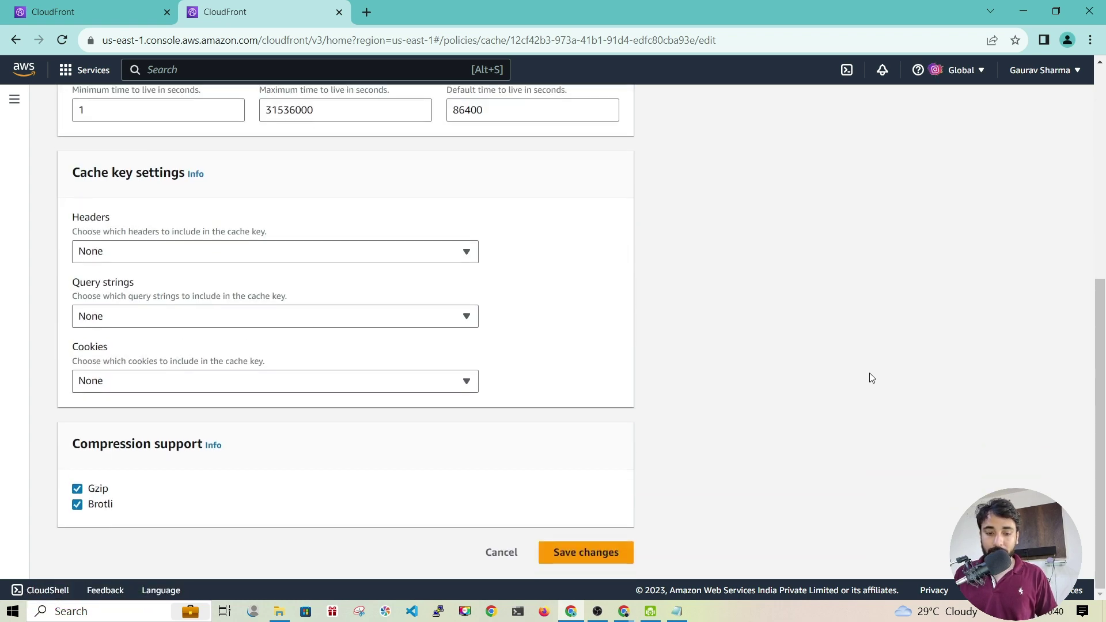
# Set the query strings included in the policy's cache key to All
pyautogui.moveTo(69, 172); pyautogui.dragTo(184, 173)
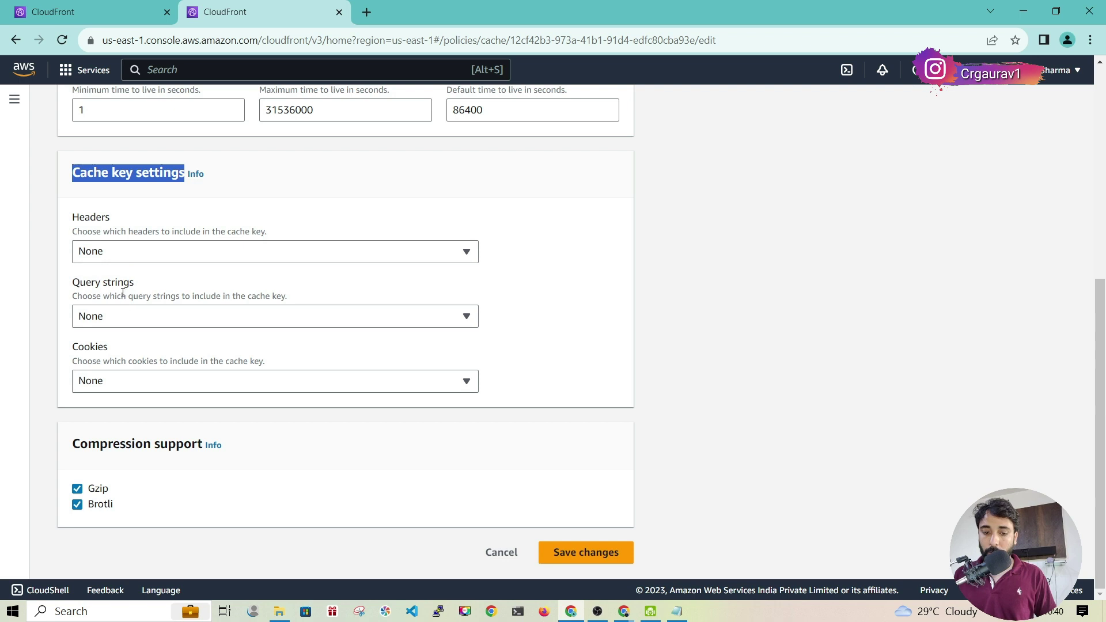
pyautogui.click(127, 322)
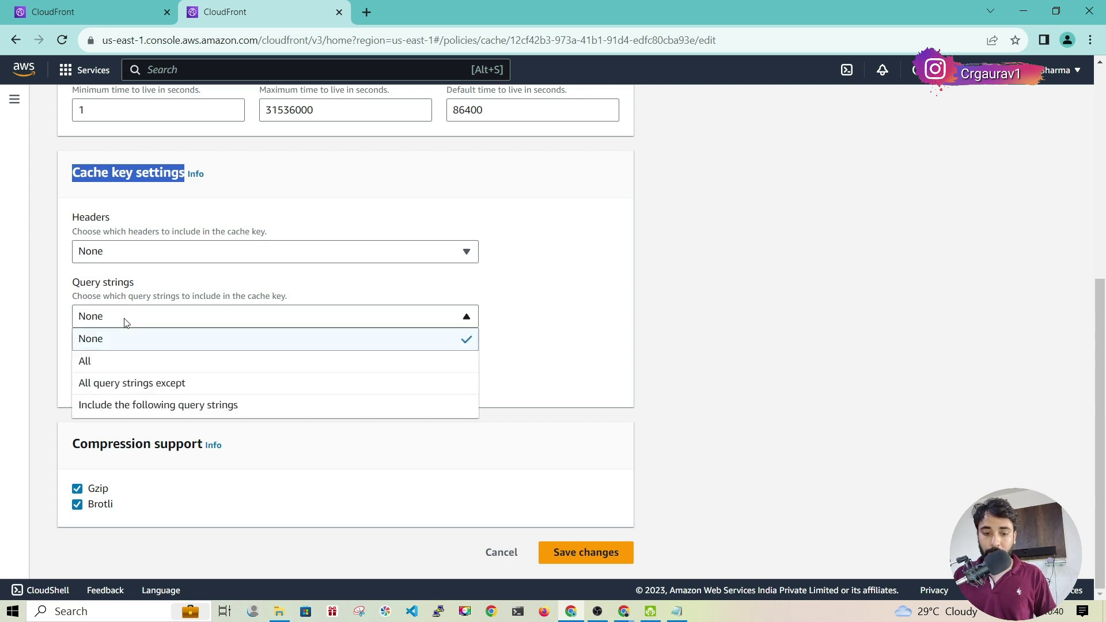
pyautogui.click(101, 358)
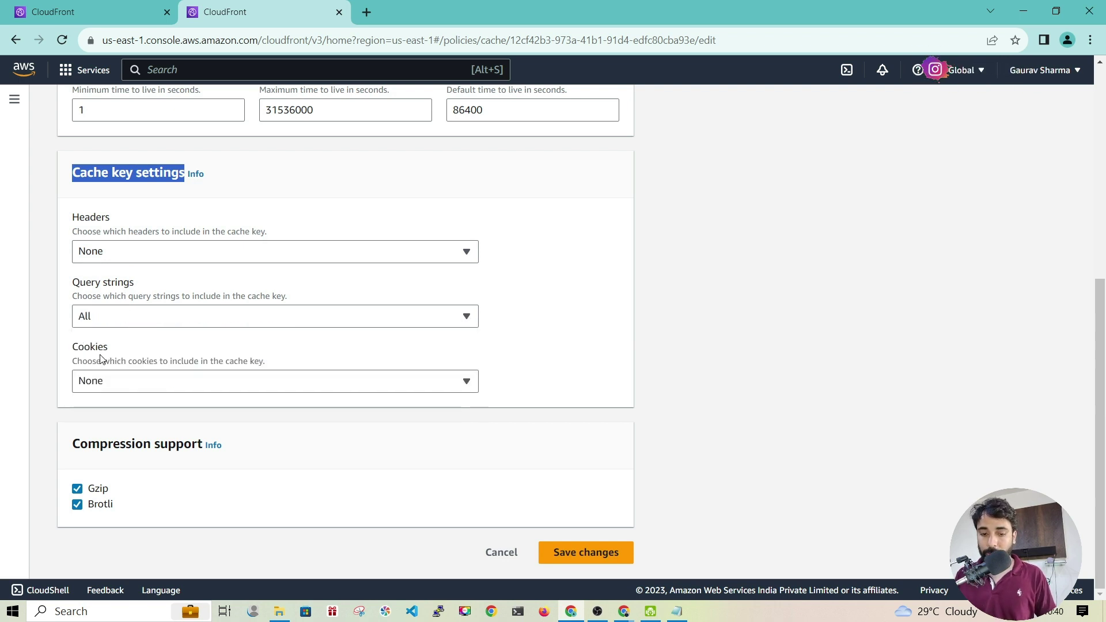
# Try the "All query strings except" option for the cache key's query strings and set it back to All
pyautogui.click(177, 313)
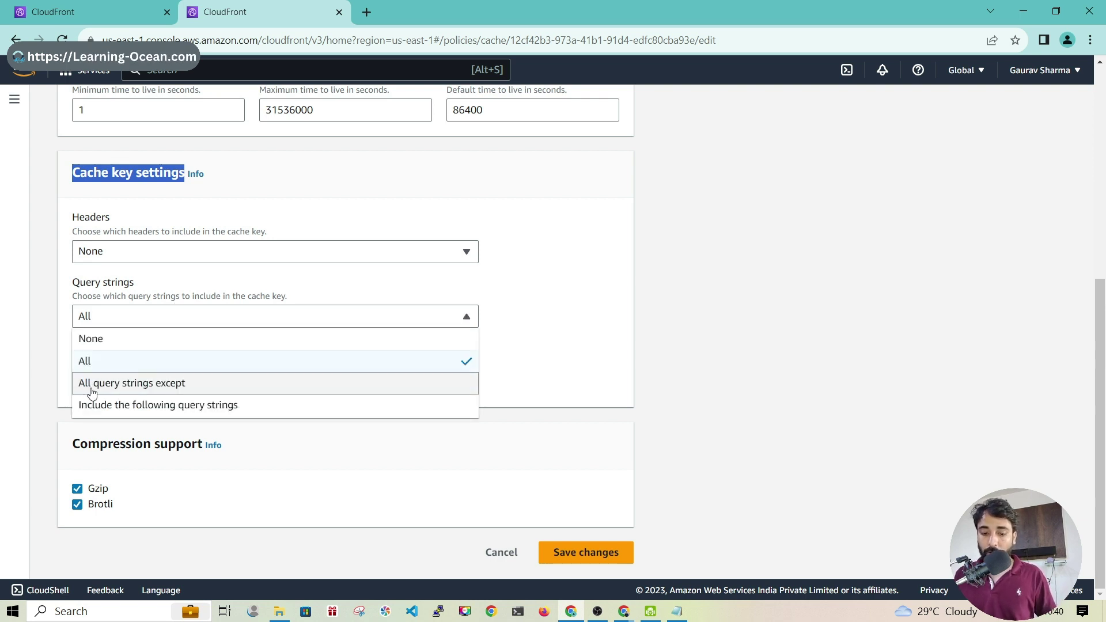
pyautogui.click(153, 387)
pyautogui.click(107, 316)
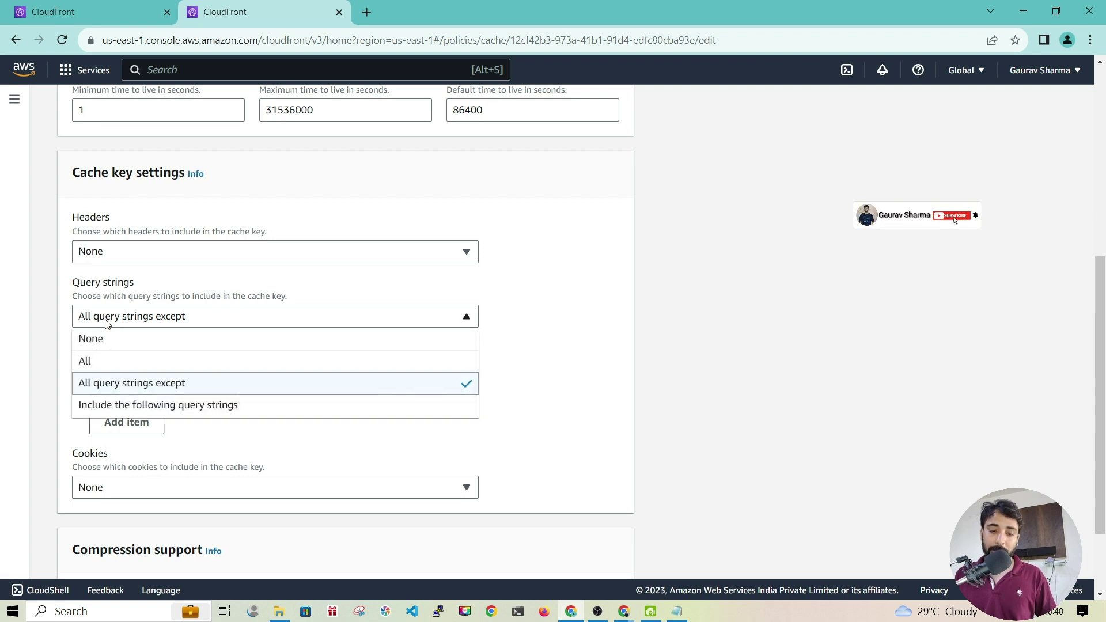
pyautogui.click(94, 358)
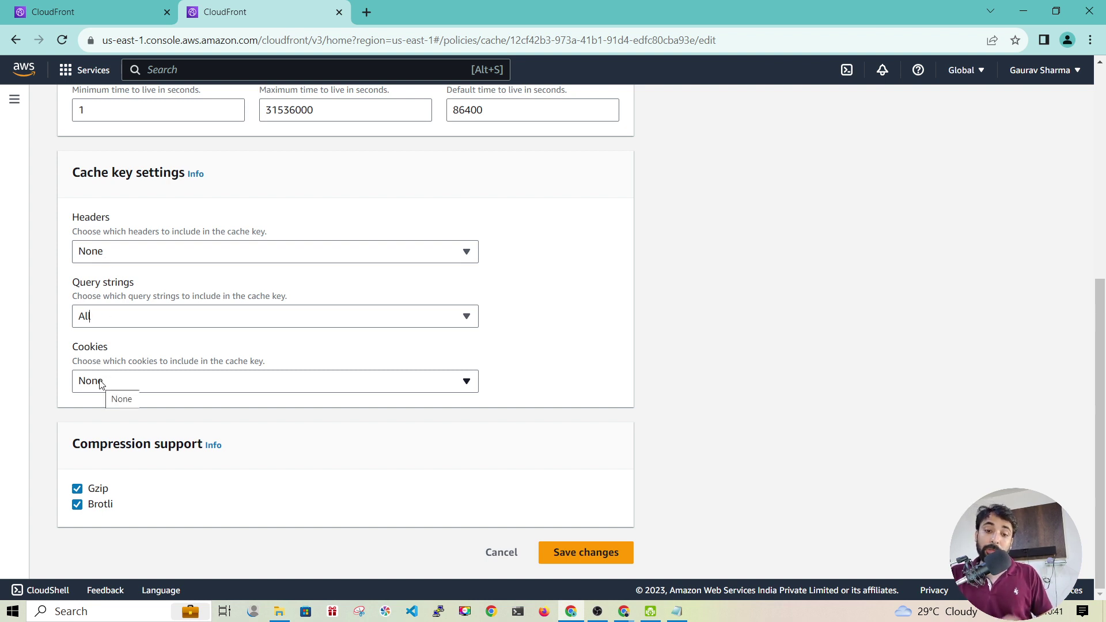
# Switch to the Notepad notes, compare the /users key with users?page=2&size=6, and move the window clear of the policy form
pyautogui.click(677, 611)
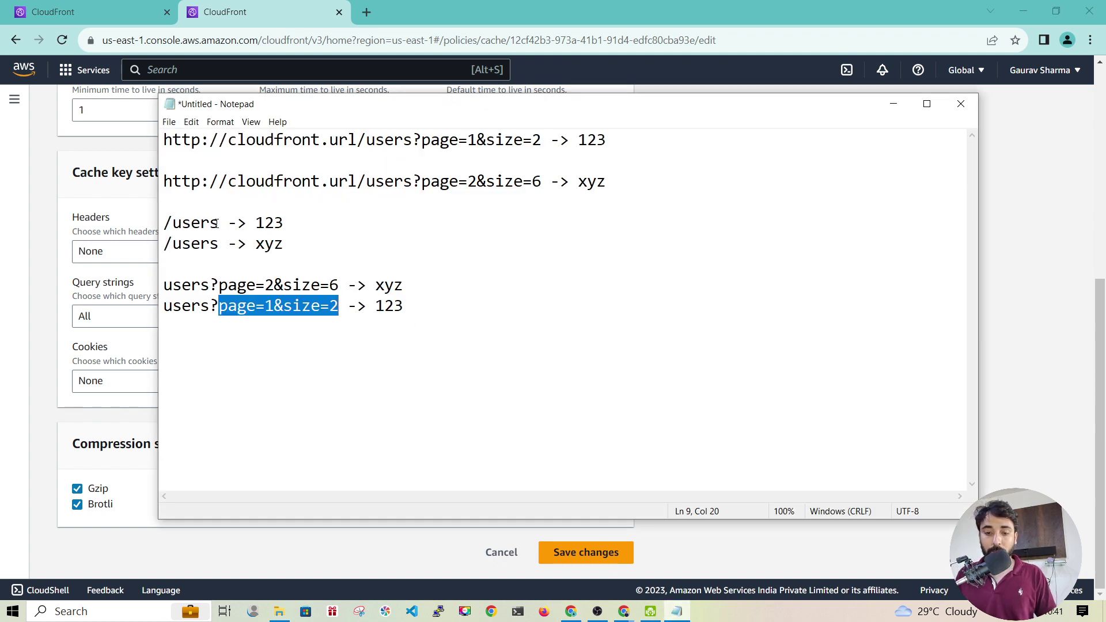
pyautogui.moveTo(219, 223); pyautogui.dragTo(164, 223)
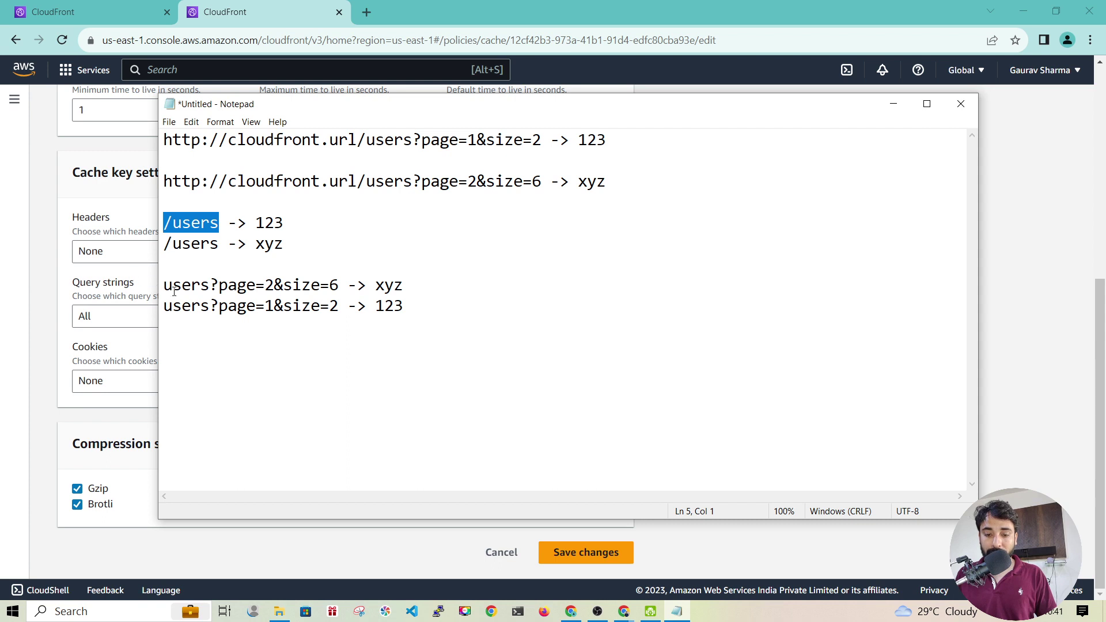
pyautogui.moveTo(341, 285); pyautogui.dragTo(159, 281)
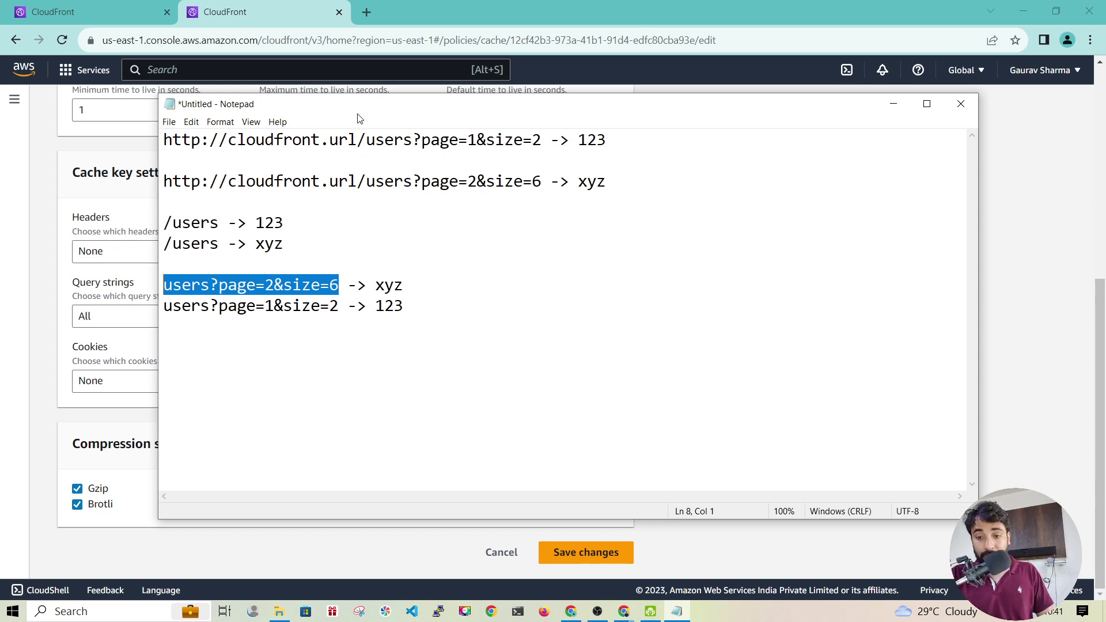
pyautogui.moveTo(364, 109); pyautogui.dragTo(563, 91)
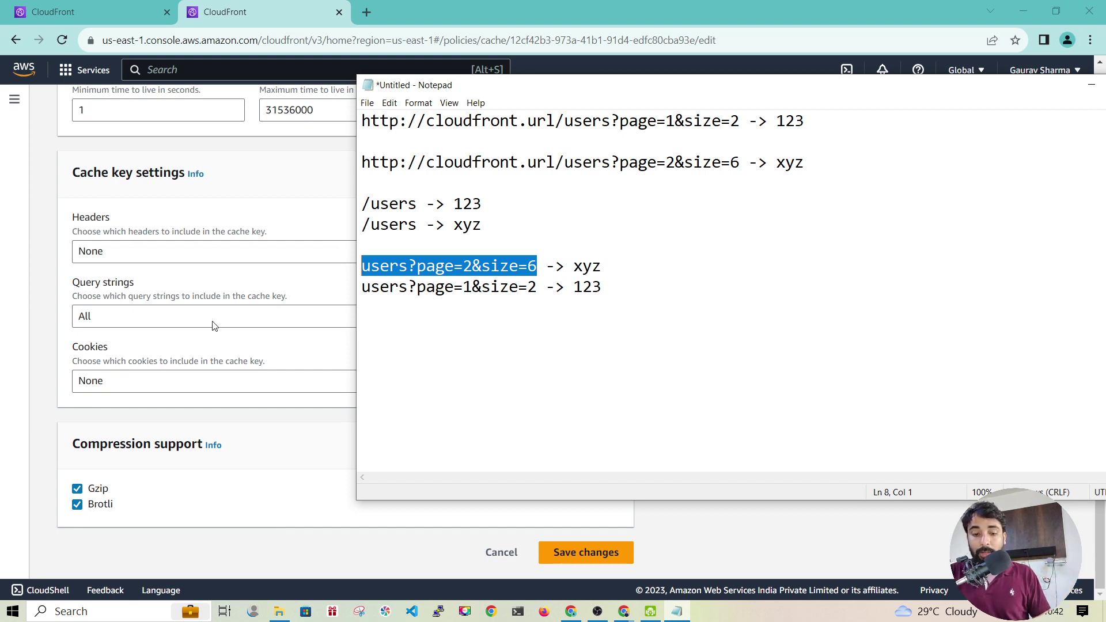
# Return to the cache policy form and examine its cookies, query strings and TTL settings
pyautogui.click(68, 353)
pyautogui.moveTo(68, 352); pyautogui.dragTo(103, 354)
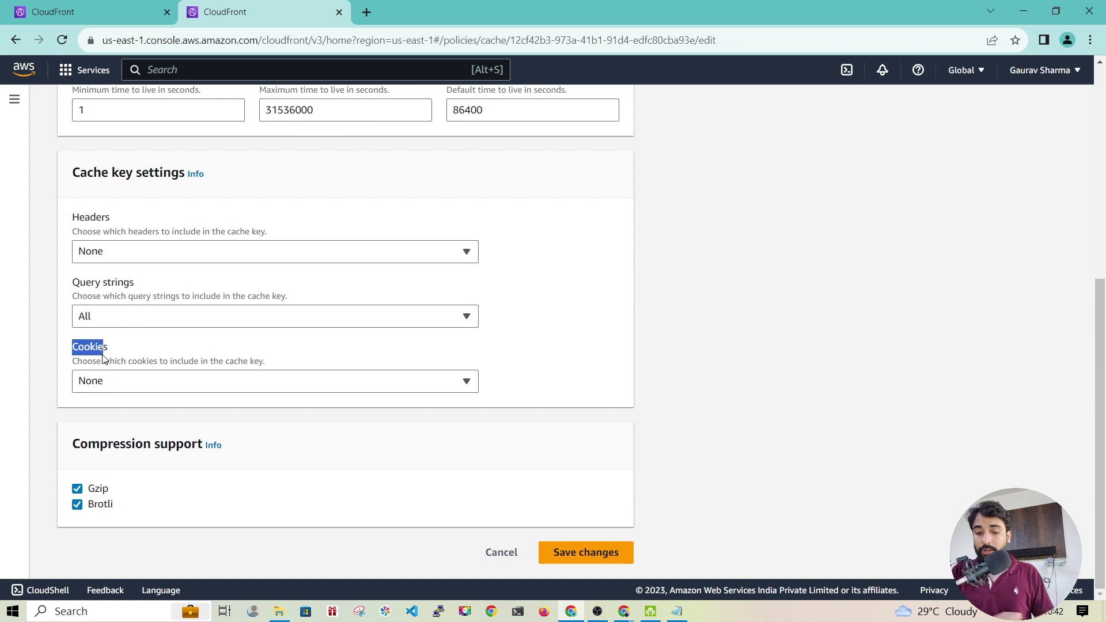
pyautogui.moveTo(72, 283); pyautogui.dragTo(138, 288)
pyautogui.scroll(2, 109, 316)
pyautogui.scroll(1, 109, 316)
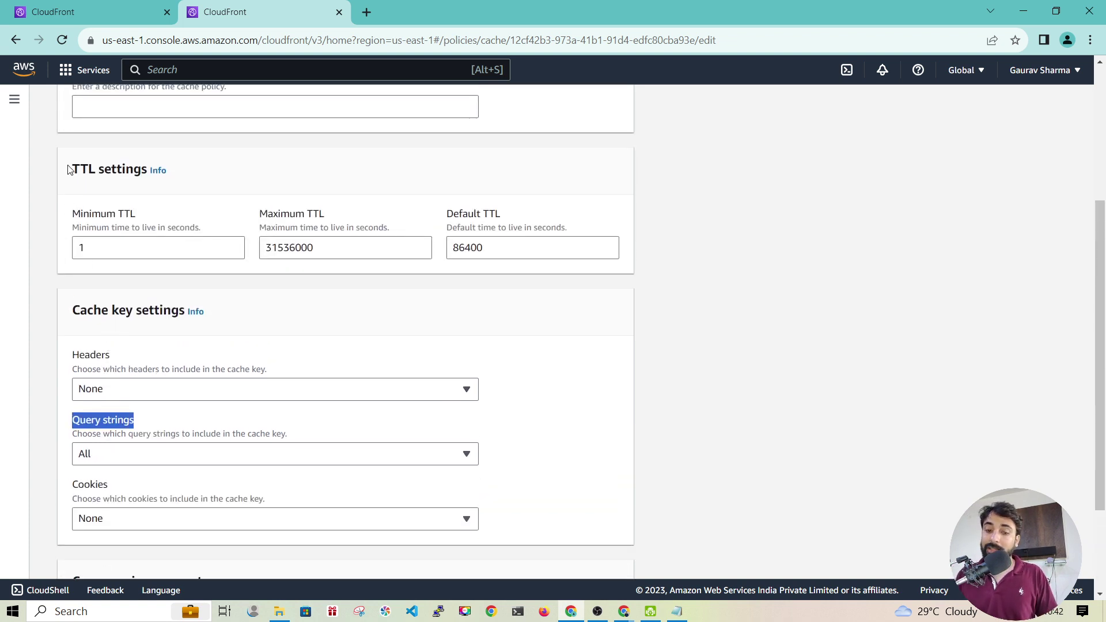
pyautogui.moveTo(72, 169); pyautogui.dragTo(148, 170)
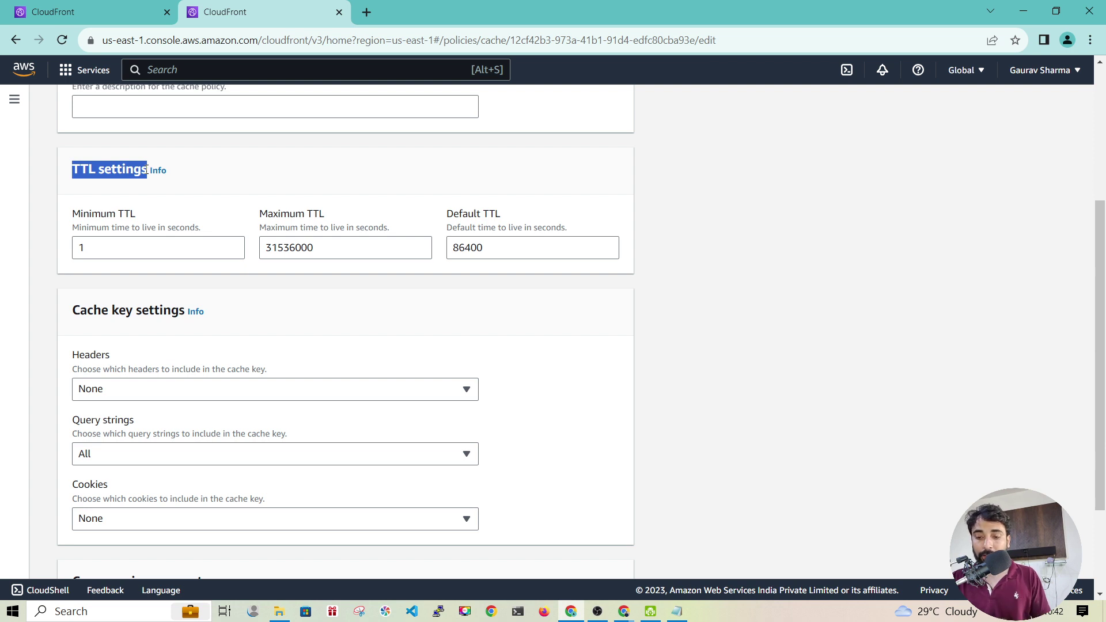
# Set the policy's default TTL to 3600 seconds and undo the change
pyautogui.moveTo(447, 214); pyautogui.dragTo(442, 255)
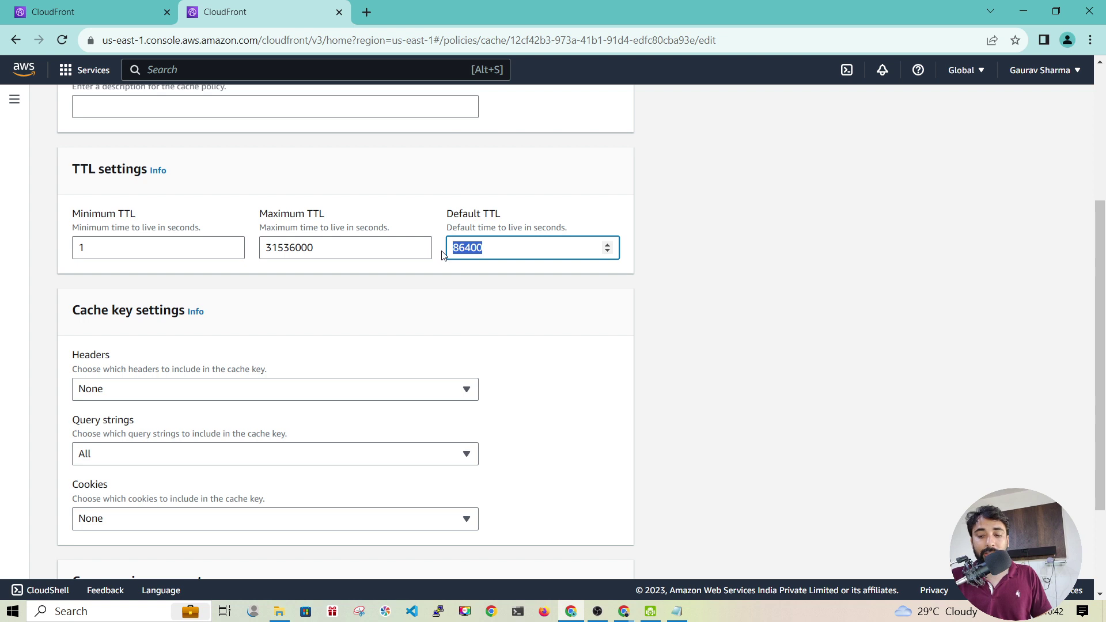
pyautogui.write('3600')
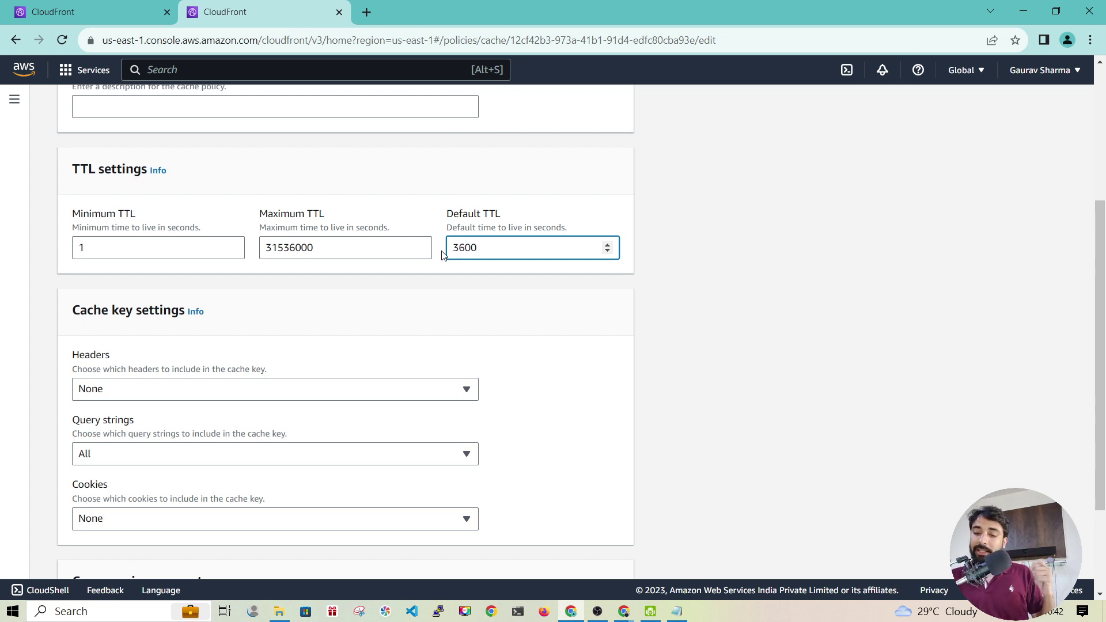
pyautogui.hotkey('ctrl', 'z')
# Set the policy's maximum TTL to 3600 seconds
pyautogui.moveTo(146, 219); pyautogui.dragTo(93, 220)
pyautogui.moveTo(324, 219); pyautogui.dragTo(260, 218)
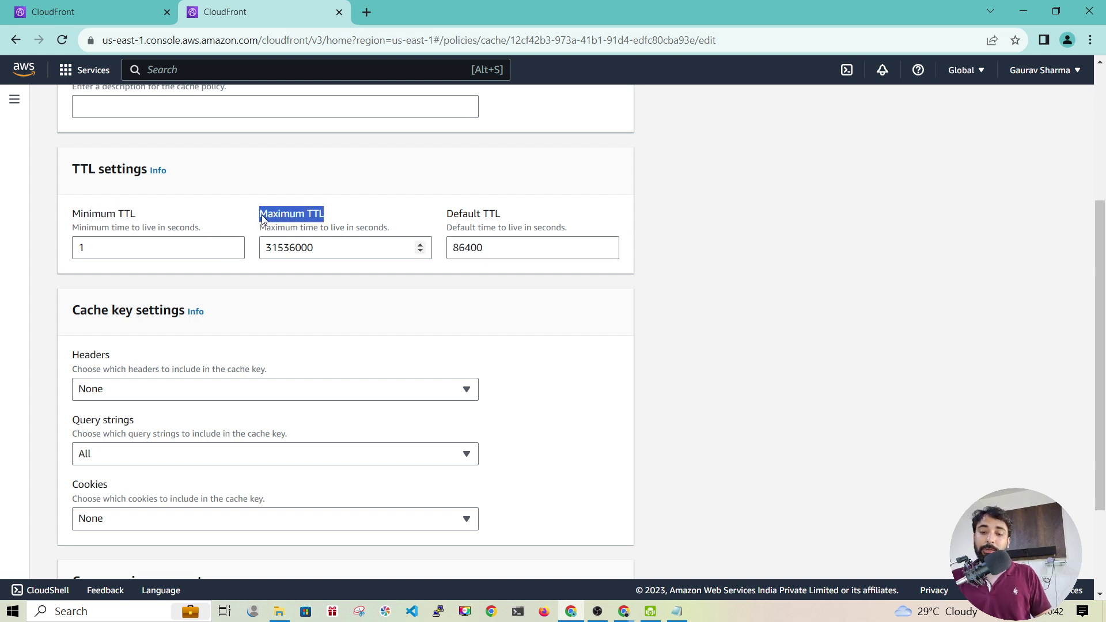
pyautogui.doubleClick(314, 248)
pyautogui.write('3600')
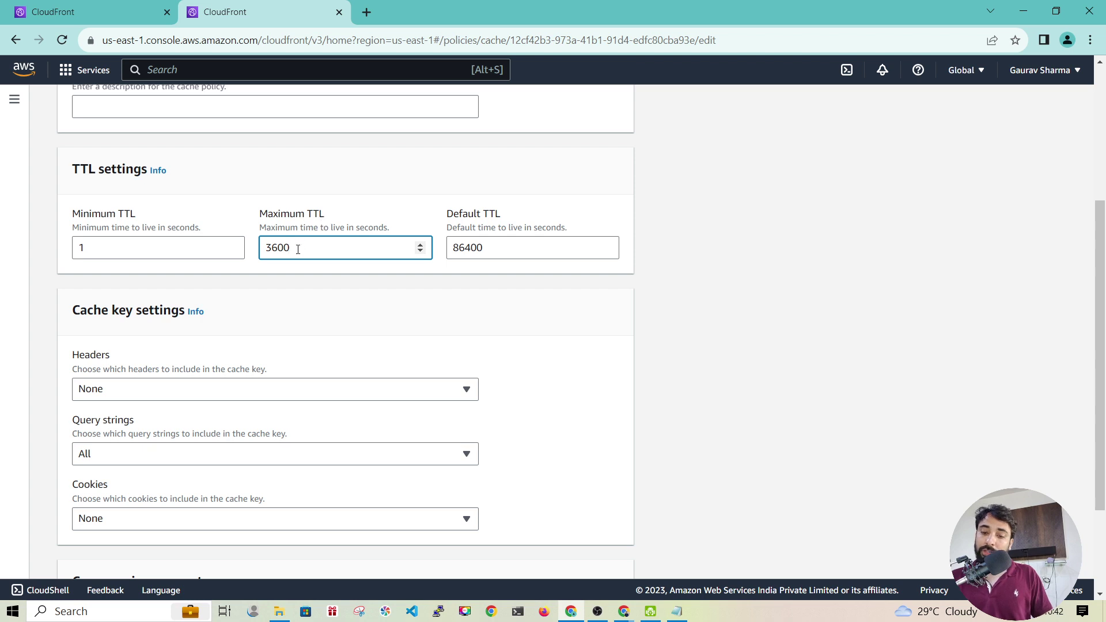
# Review the policy's maximum, minimum and default TTL fields and its query strings setting
pyautogui.moveTo(295, 249); pyautogui.dragTo(258, 255)
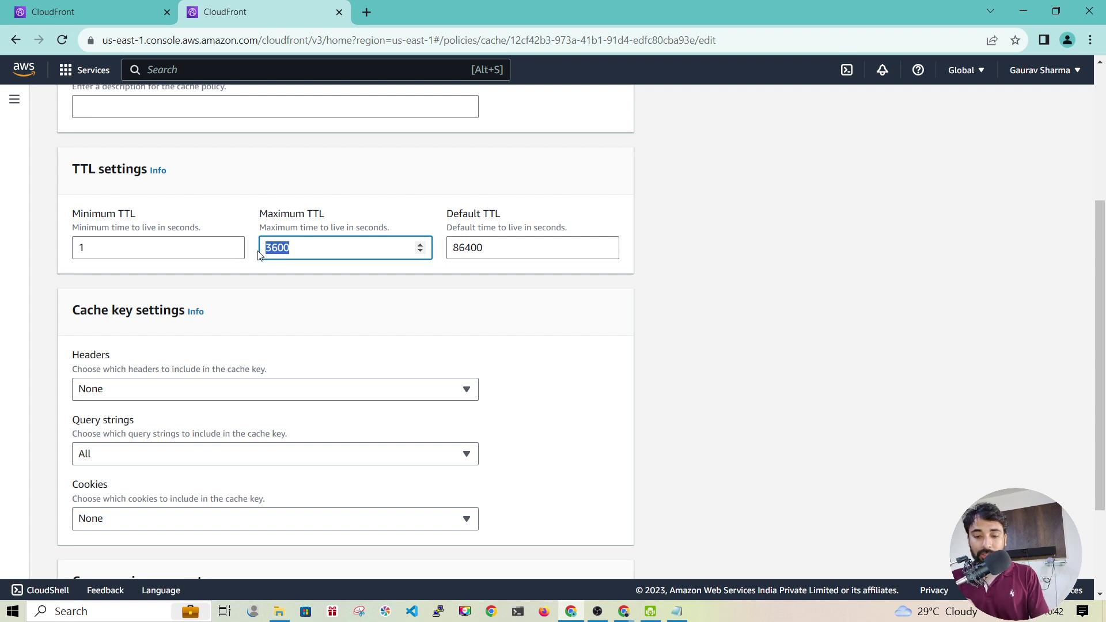
pyautogui.moveTo(139, 216); pyautogui.dragTo(65, 222)
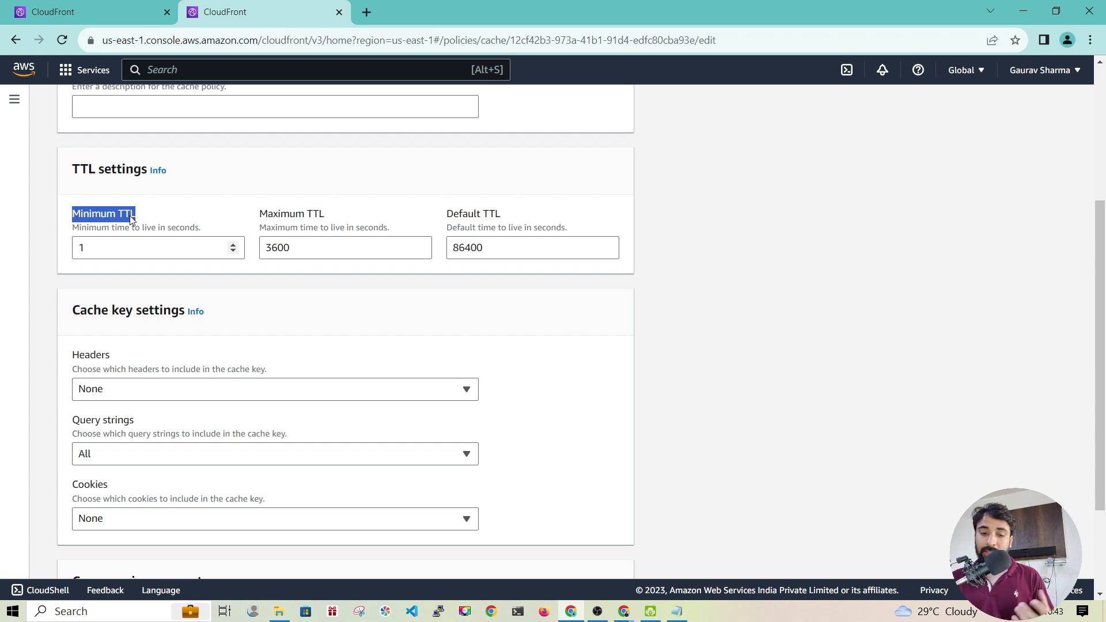
pyautogui.click(442, 300)
pyautogui.scroll(-1, 443, 296)
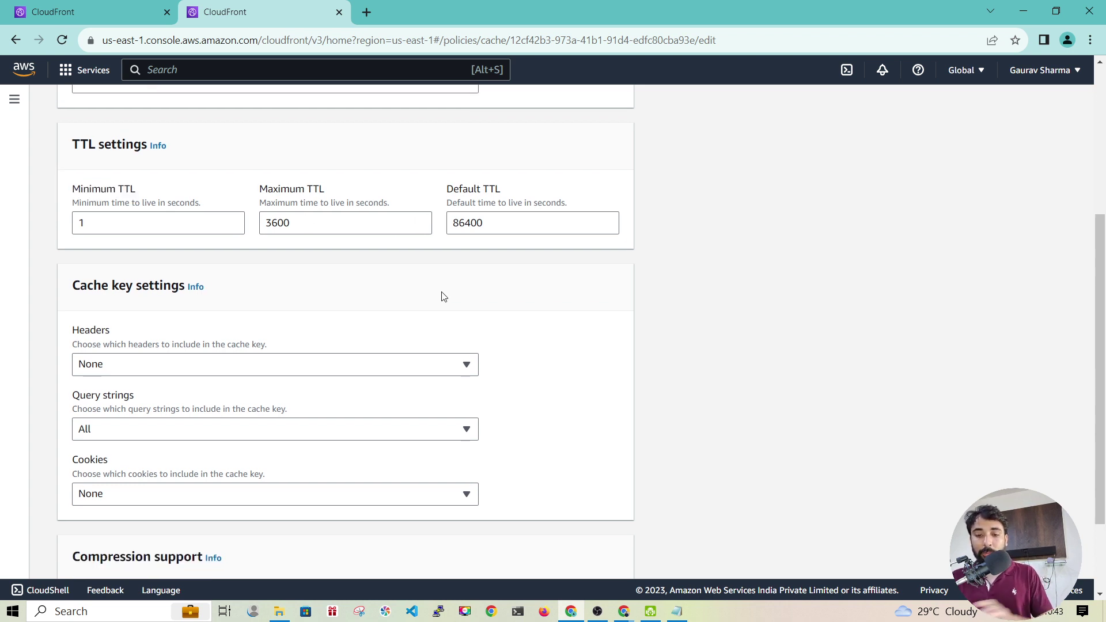
pyautogui.moveTo(445, 190); pyautogui.dragTo(523, 193)
pyautogui.scroll(-2, 522, 193)
pyautogui.scroll(5, 322, 173)
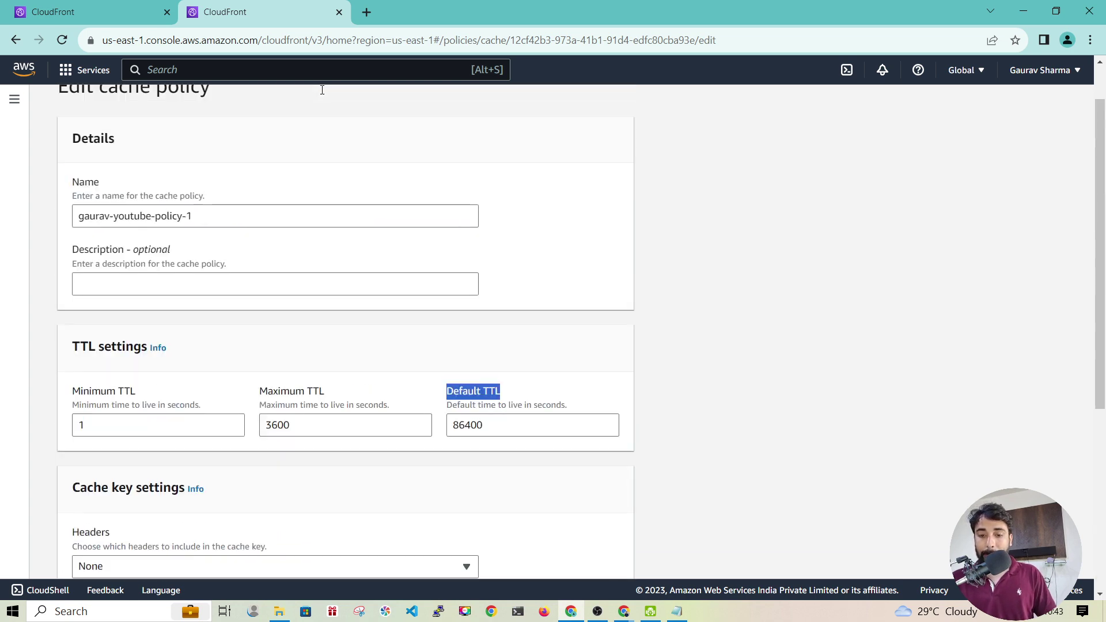
pyautogui.scroll(-5, 249, 200)
pyautogui.moveTo(129, 305); pyautogui.dragTo(72, 302)
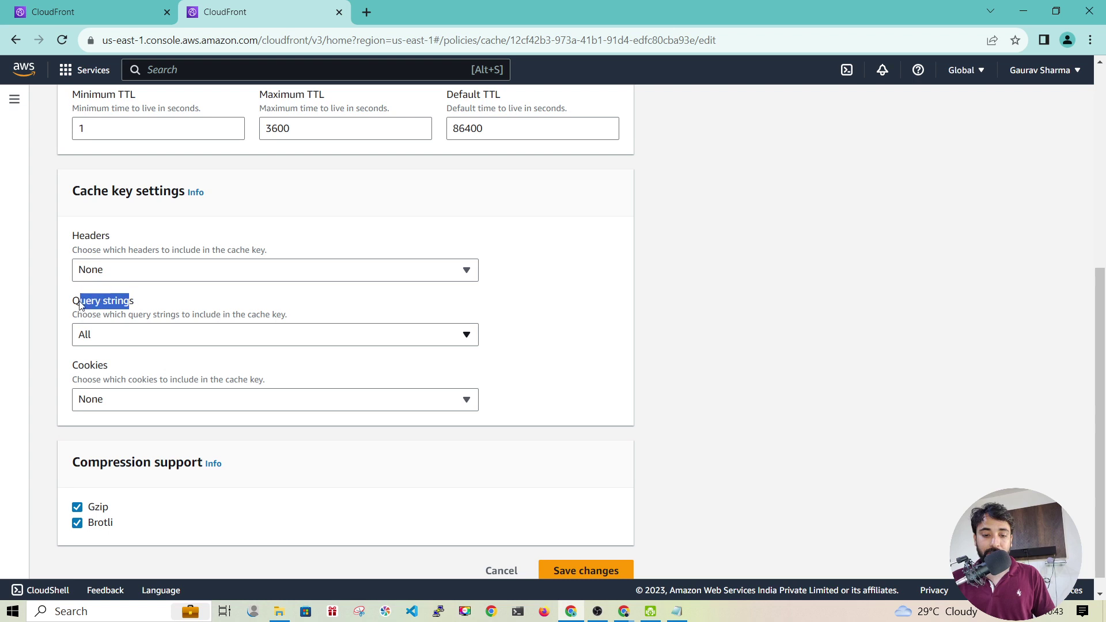
pyautogui.scroll(2, 634, 437)
pyautogui.scroll(-2, 634, 437)
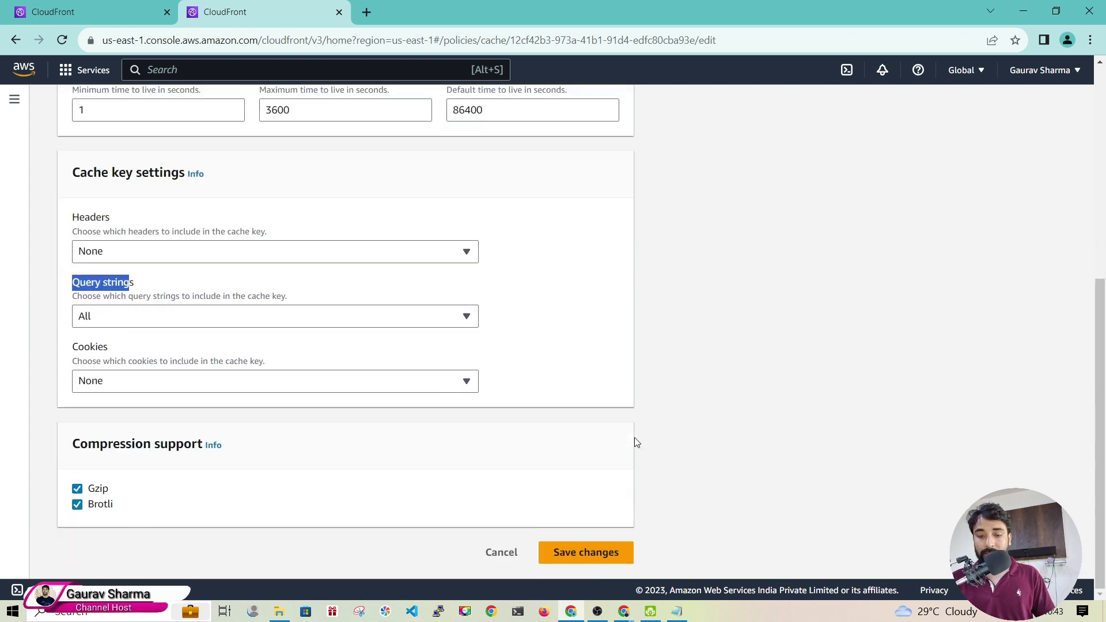
# Try to save the cache policy and undo the maximum TTL change
pyautogui.click(604, 554)
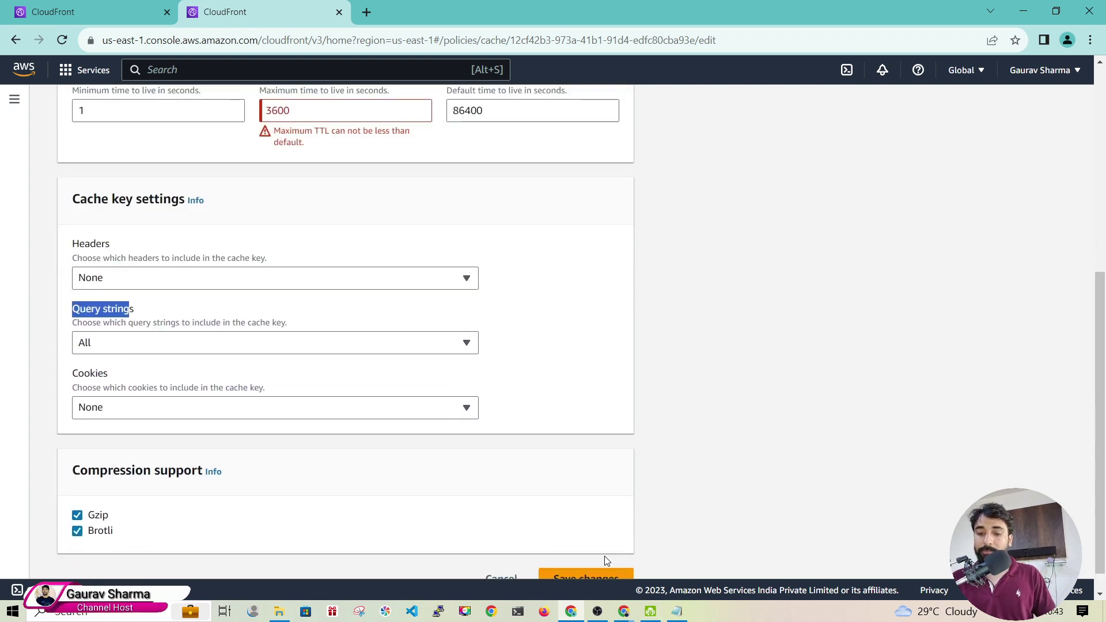
pyautogui.click(306, 115)
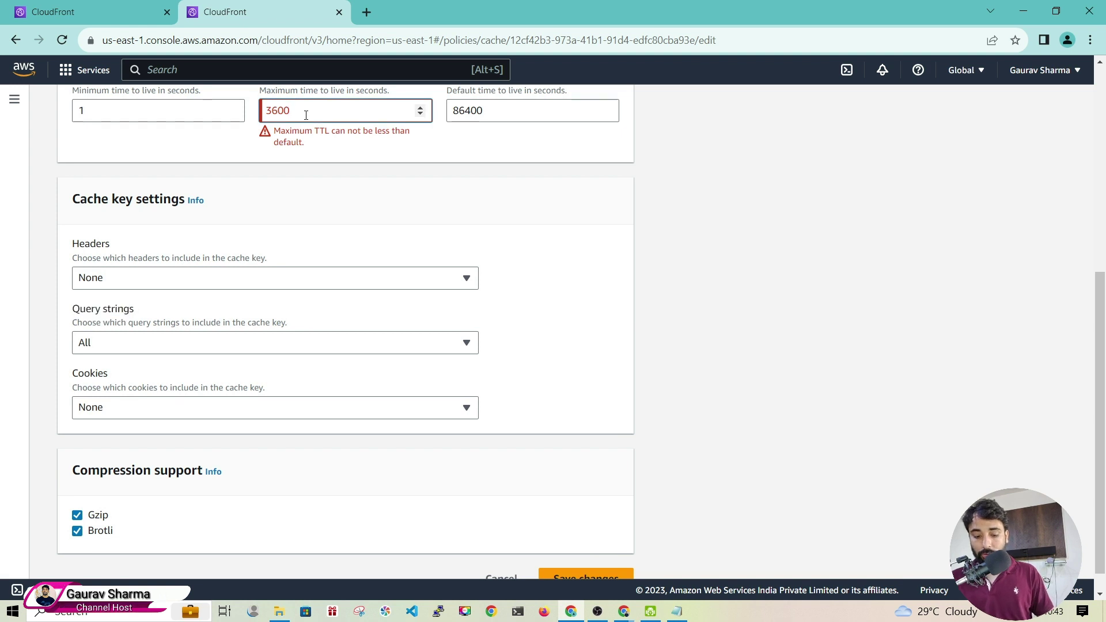
pyautogui.hotkey('ctrl', 'z')
# Save the cache policy changes and open the CloudFront policies list
pyautogui.click(614, 310)
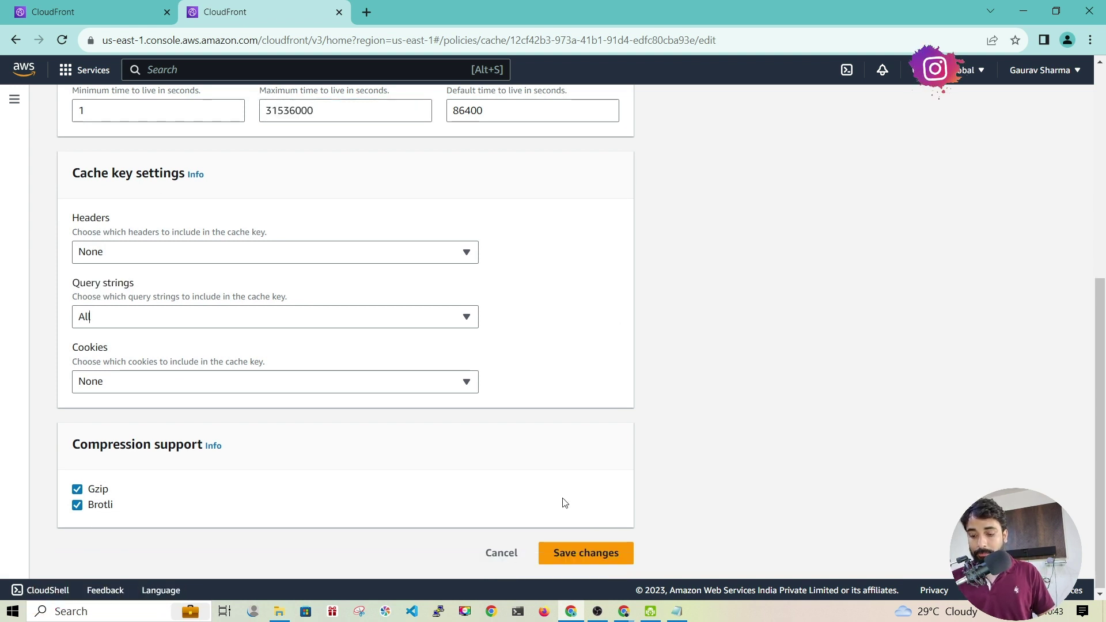
pyautogui.click(581, 559)
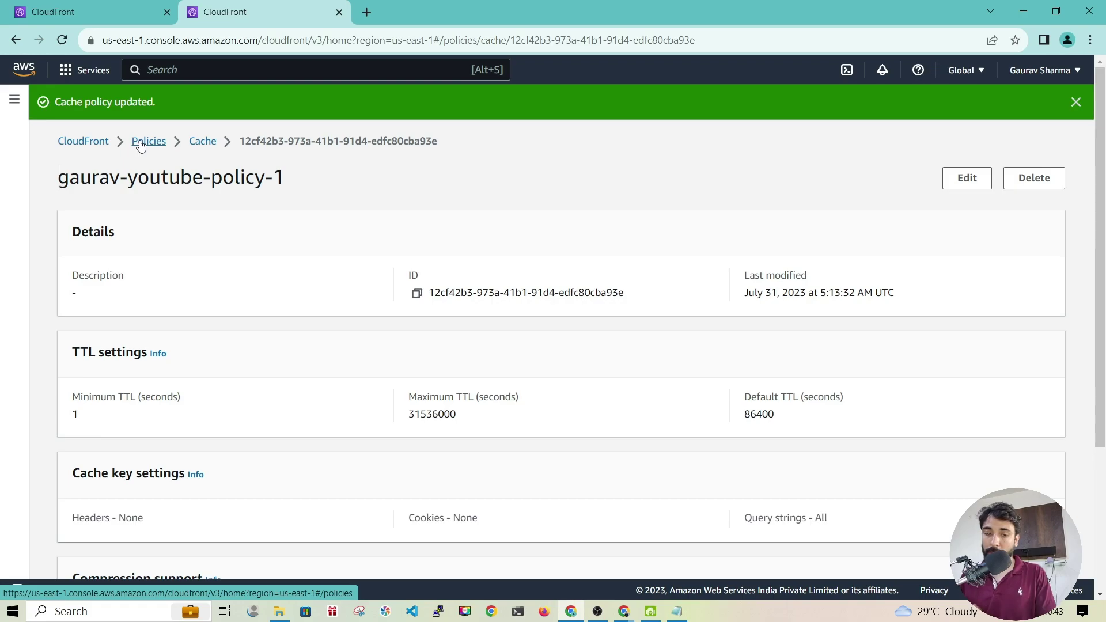
pyautogui.click(140, 144)
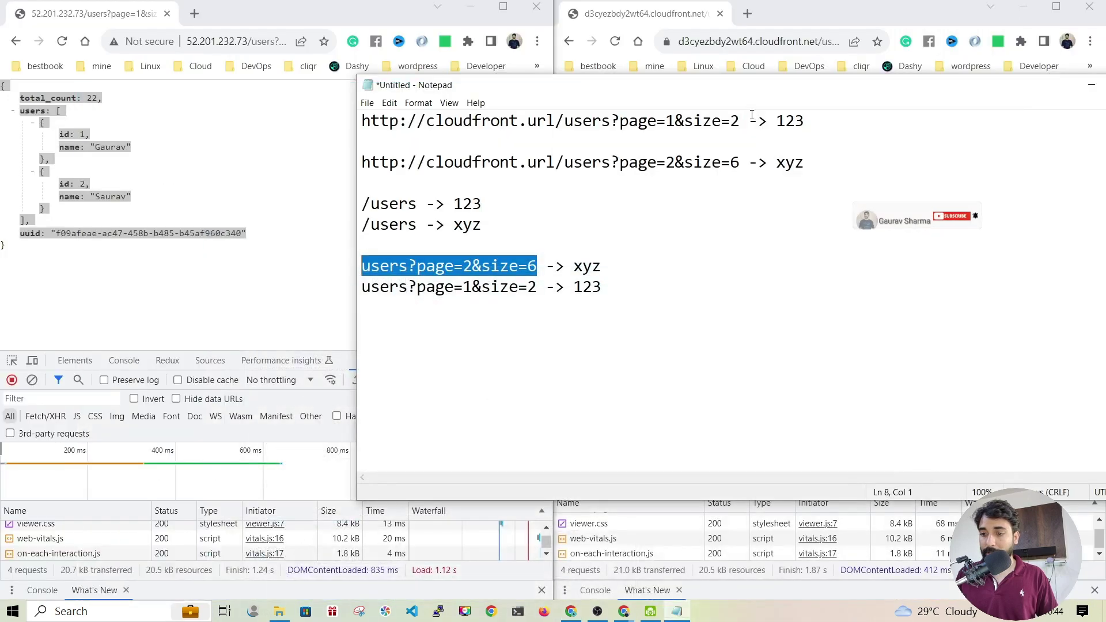
# Request the CloudFront URL /users?page=3&size=2 again in the browser window showing the cached response
pyautogui.click(745, 50)
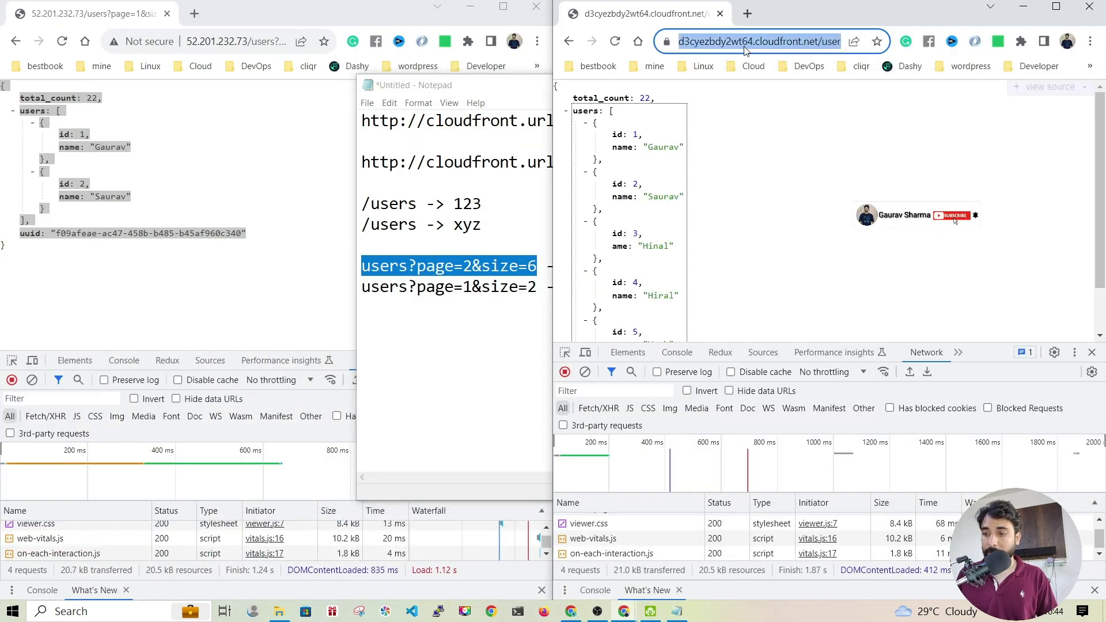
pyautogui.click(773, 53)
pyautogui.moveTo(764, 44); pyautogui.dragTo(791, 46)
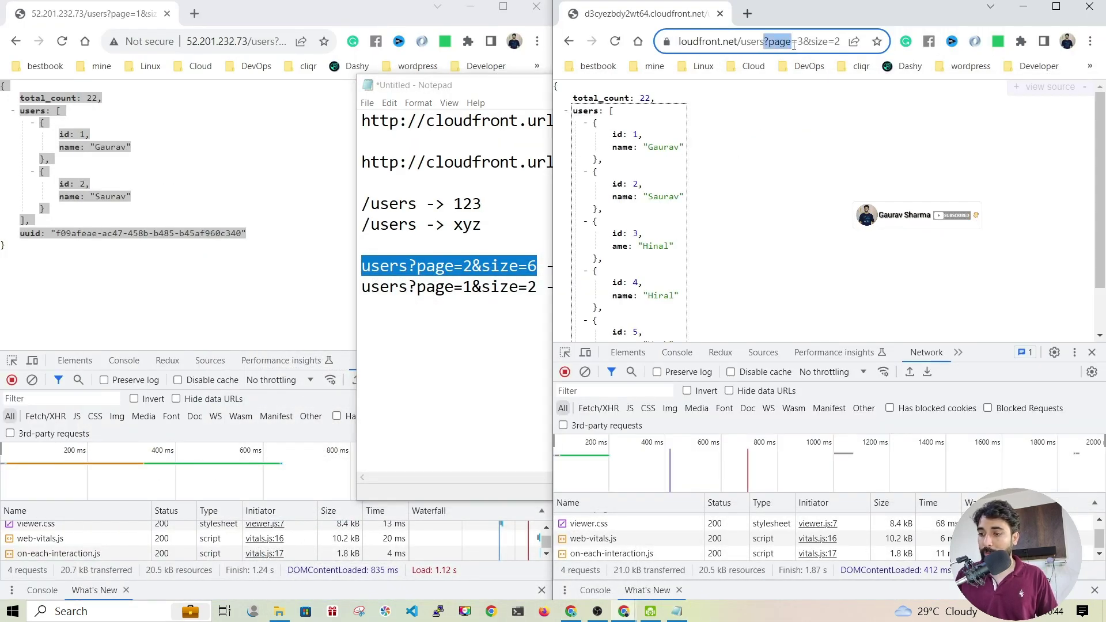
pyautogui.click(839, 41)
pyautogui.press('Return')
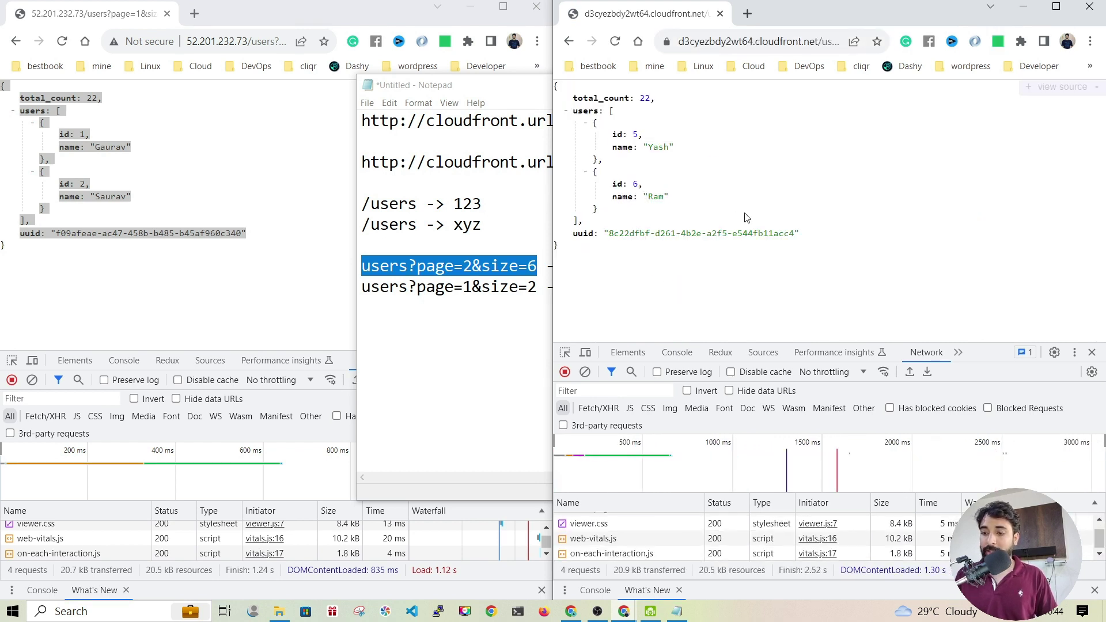
# Request the CloudFront URL /users?page=4&size=2 and inspect the request's X-Cache response header in the enlarged network inspector
pyautogui.click(794, 42)
pyautogui.write('4')
pyautogui.press('Return')
pyautogui.moveTo(599, 345); pyautogui.dragTo(599, 227)
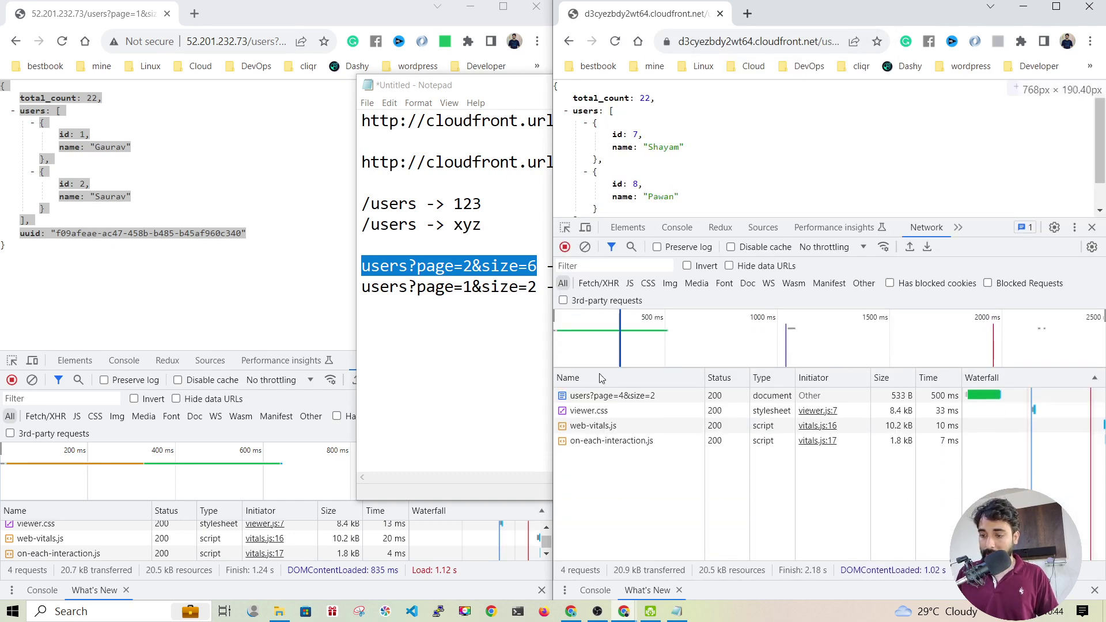
pyautogui.click(593, 396)
pyautogui.scroll(-5, 845, 491)
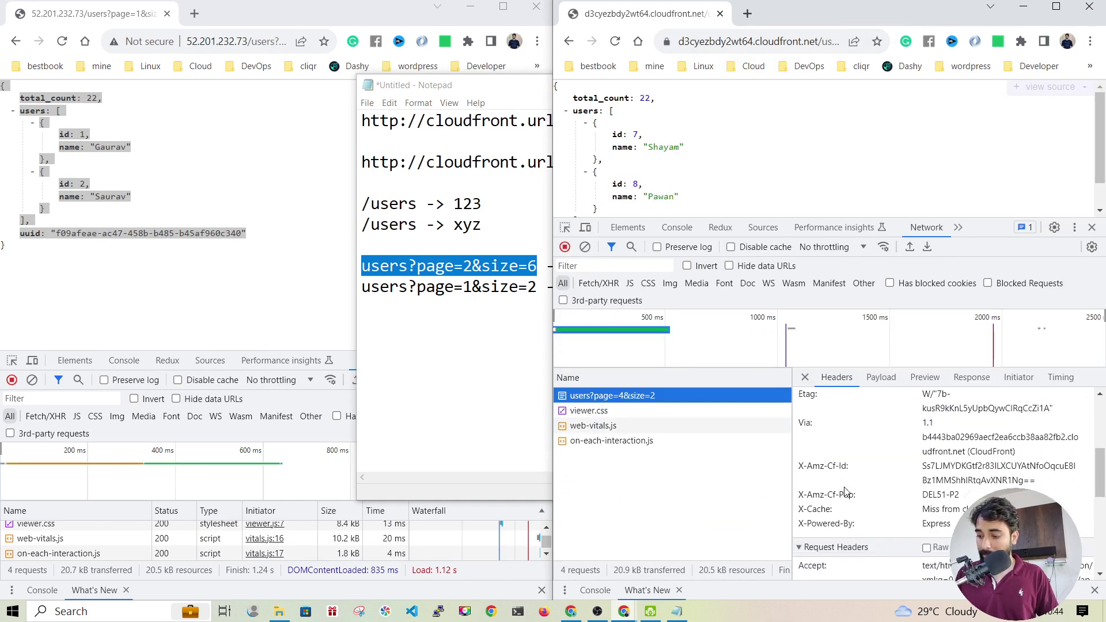
pyautogui.click(845, 490)
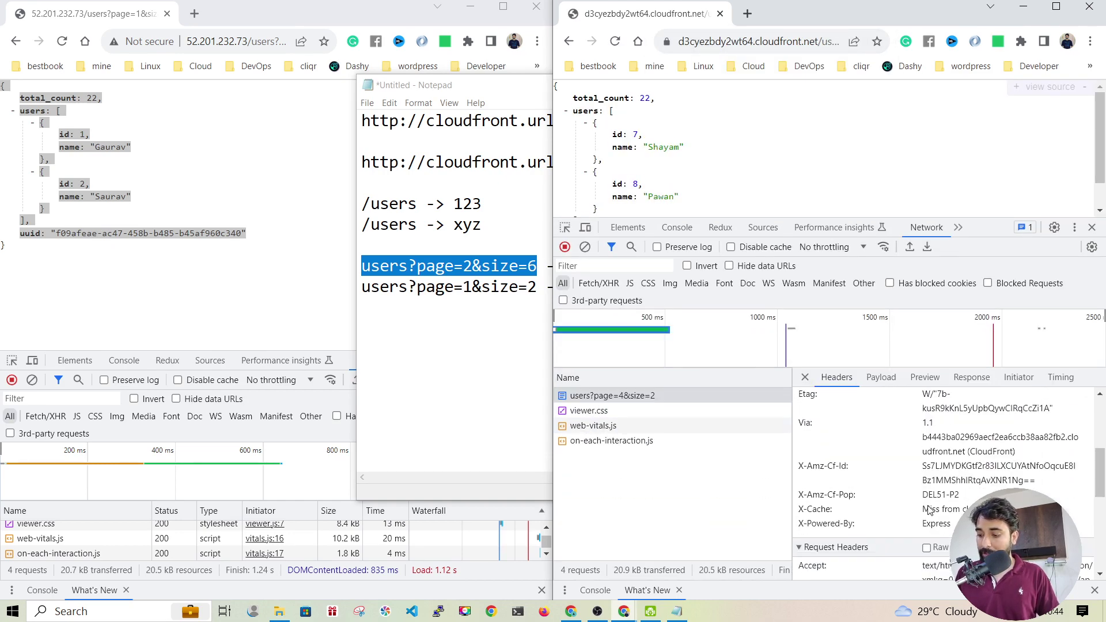
# Request /users?page=4&size=2 again through CloudFront and check the X-Cache header of the repeated request
pyautogui.click(610, 42)
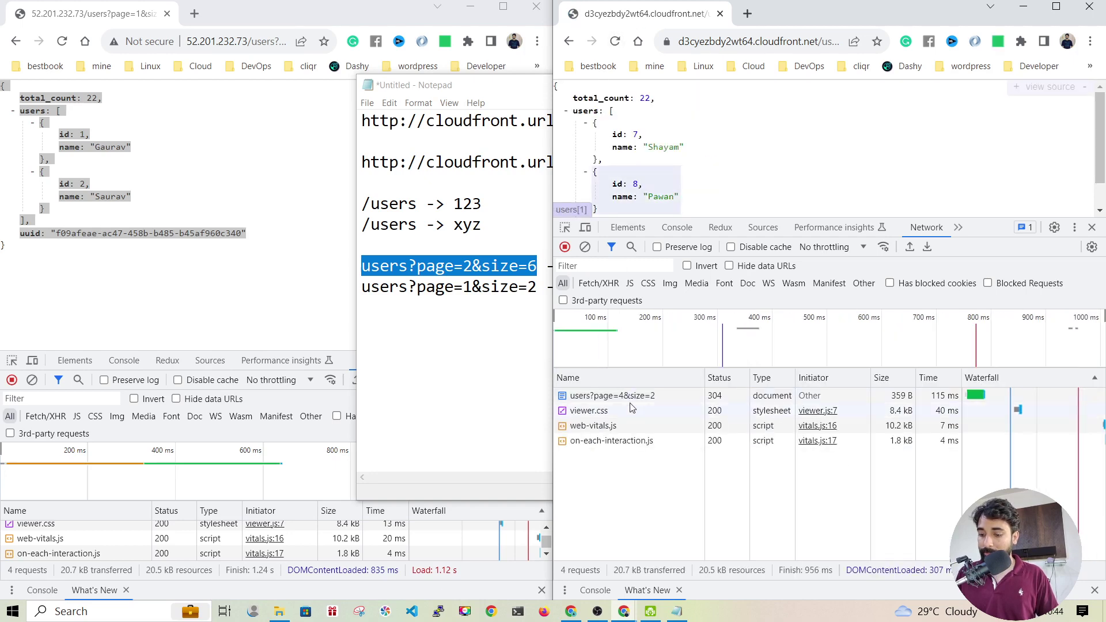
pyautogui.doubleClick(631, 407)
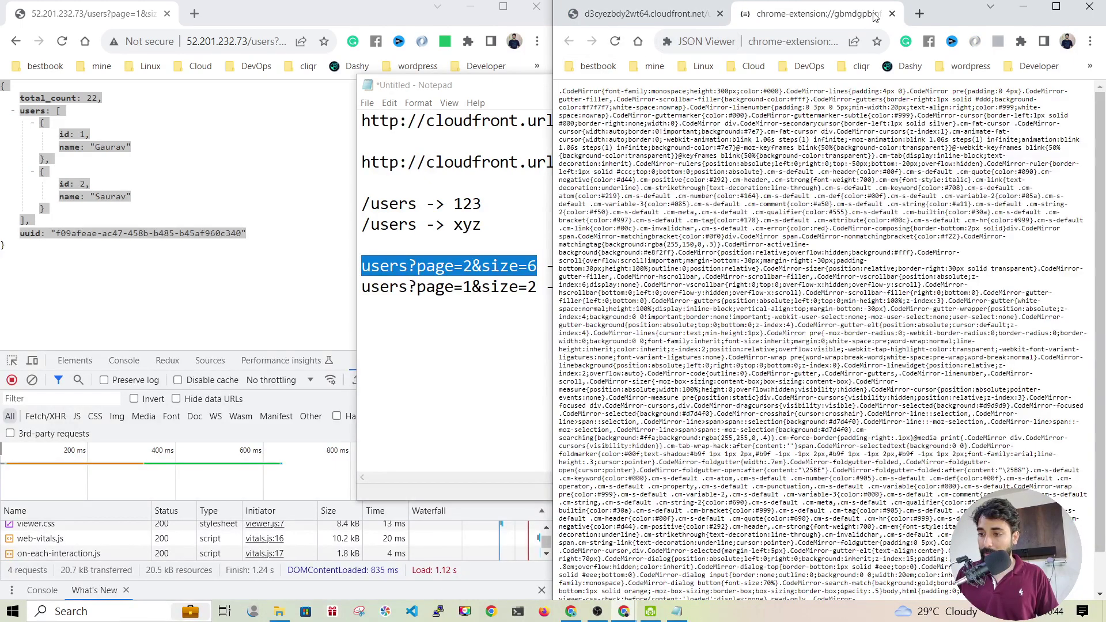
pyautogui.click(892, 13)
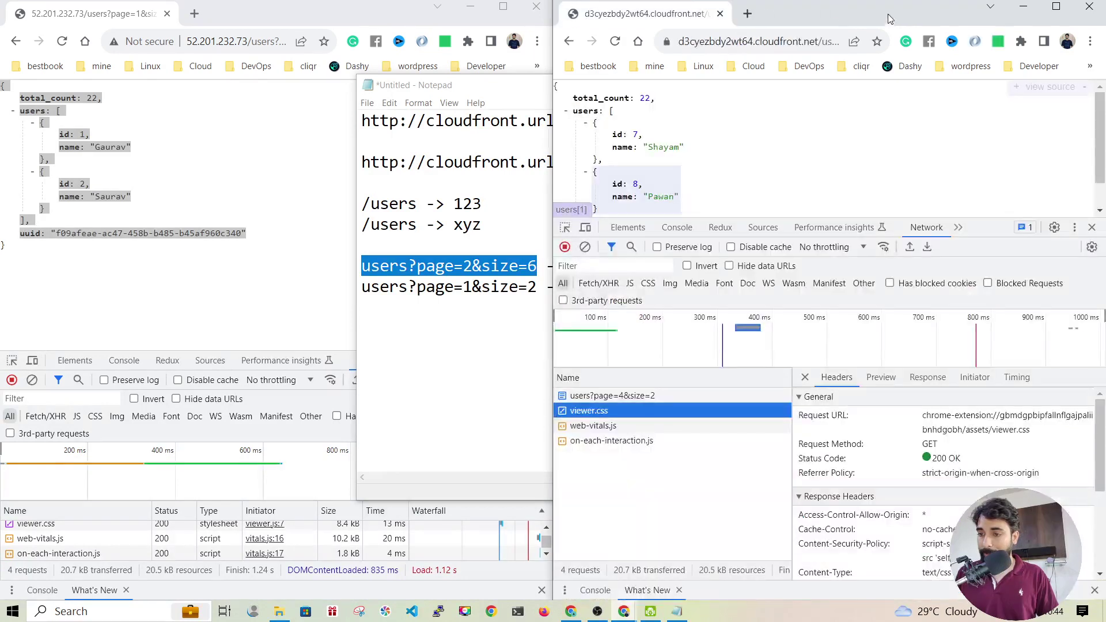
pyautogui.click(636, 397)
pyautogui.scroll(-4, 943, 513)
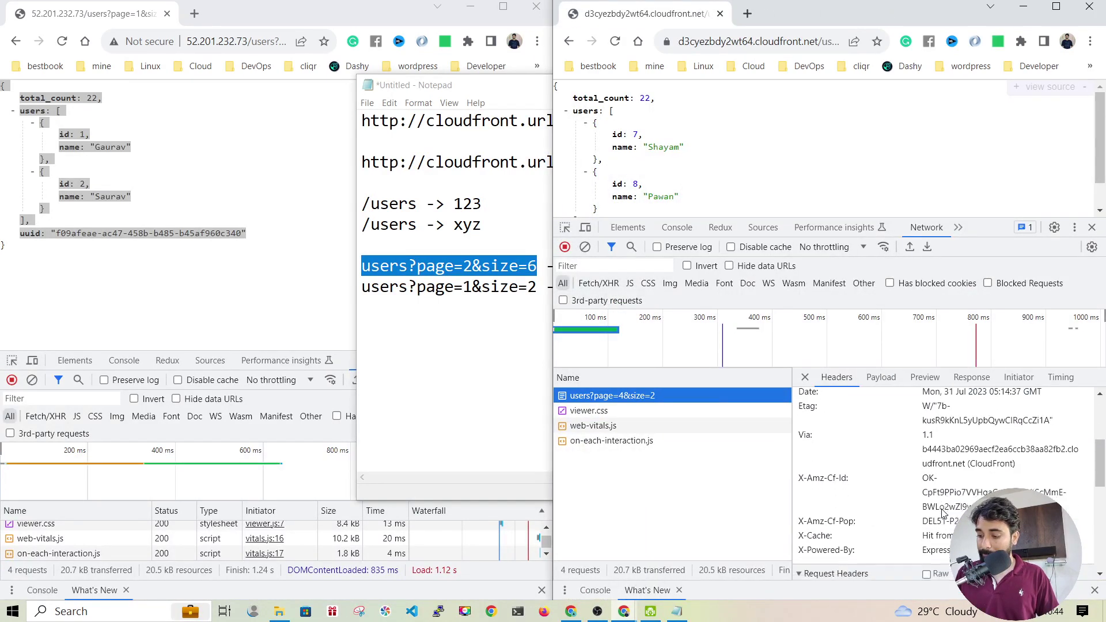
pyautogui.scroll(-2, 943, 512)
pyautogui.moveTo(921, 485); pyautogui.dragTo(1074, 487)
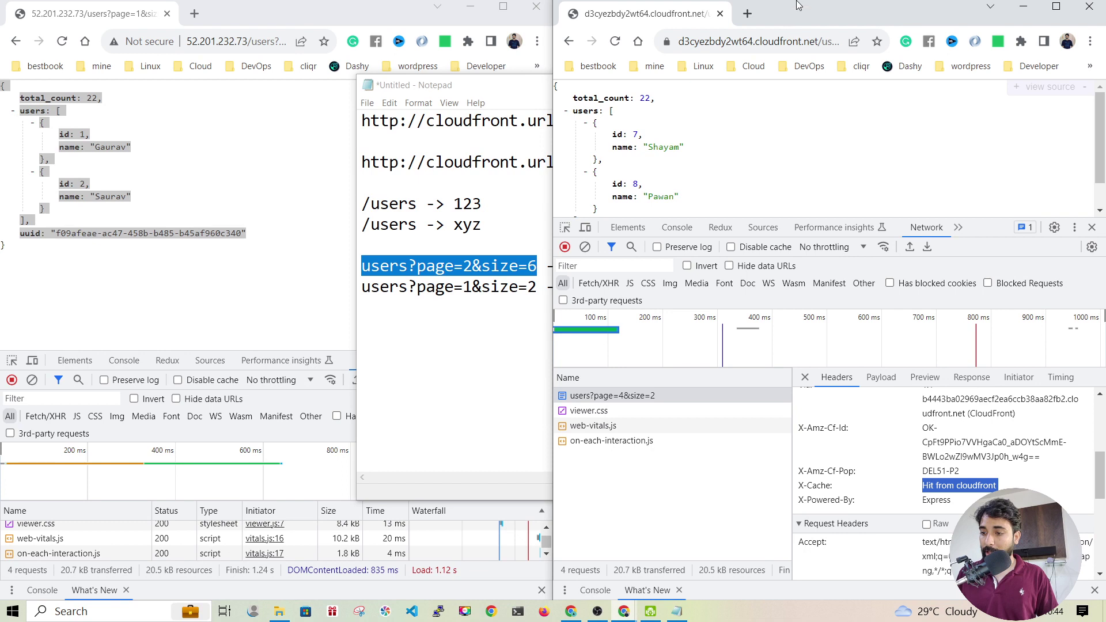
# Request the CloudFront URL /users?page=4&size=6 and look through the response
pyautogui.click(796, 42)
pyautogui.press('BackSpace')
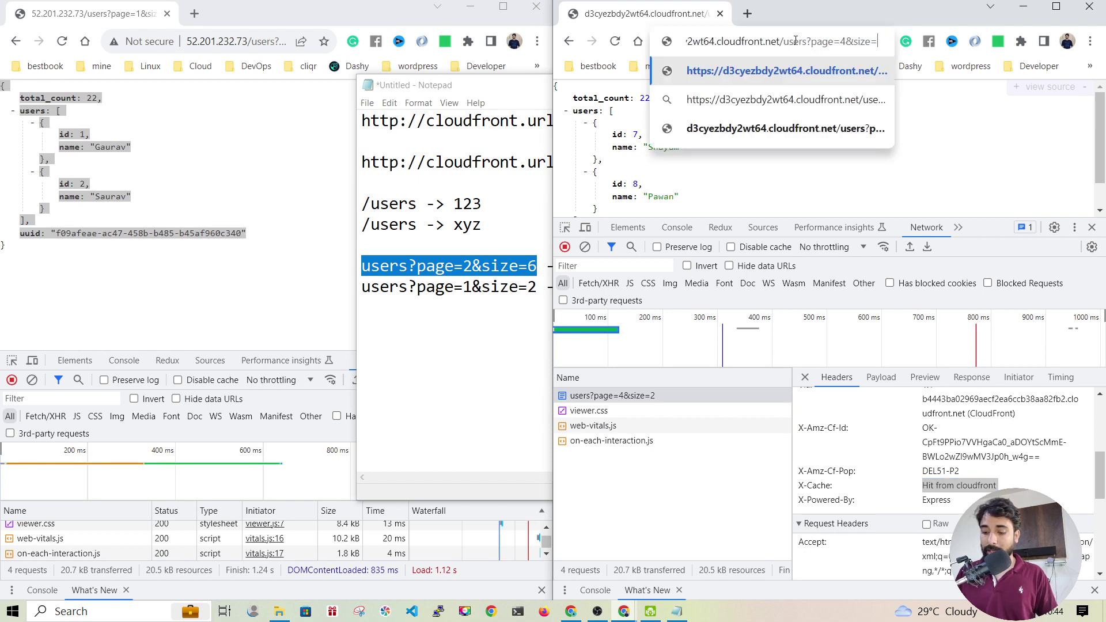
pyautogui.write('6')
pyautogui.press('Return')
pyautogui.scroll(-2, 766, 199)
pyautogui.scroll(2, 766, 199)
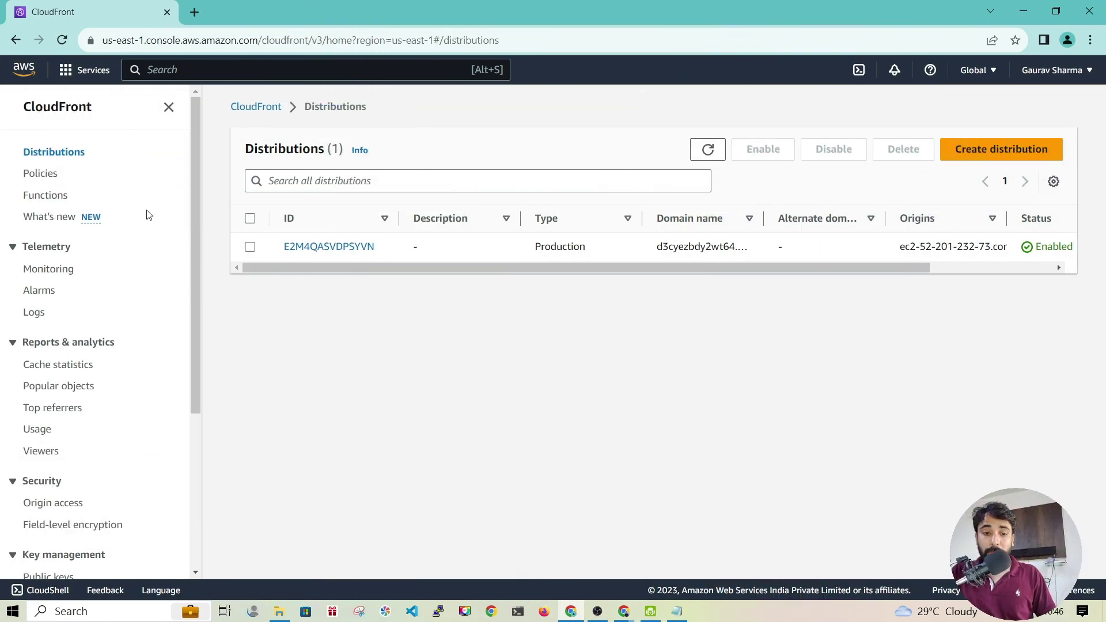
# Open the distribution's monitoring metrics in the CloudFront console and examine the requests, data transfer and error rate charts
pyautogui.click(46, 276)
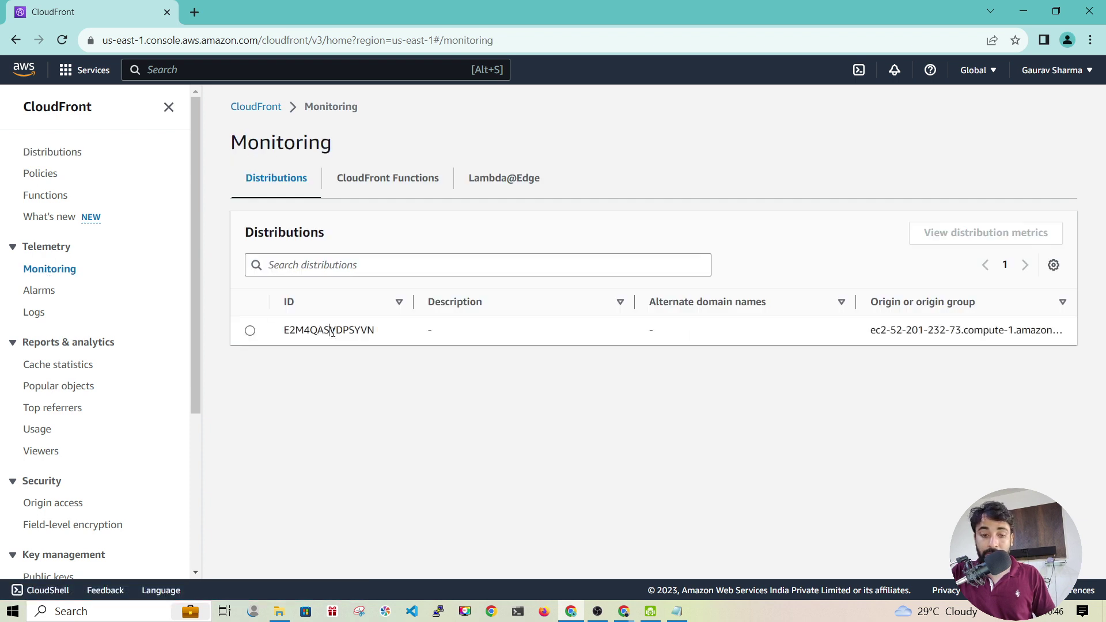
pyautogui.click(250, 331)
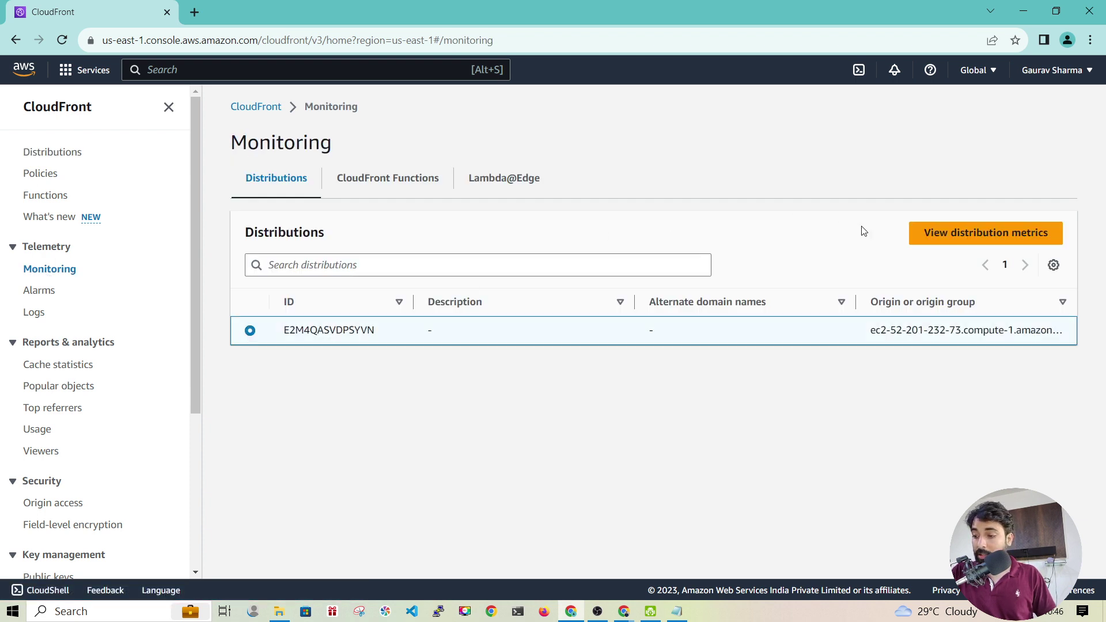
pyautogui.click(947, 237)
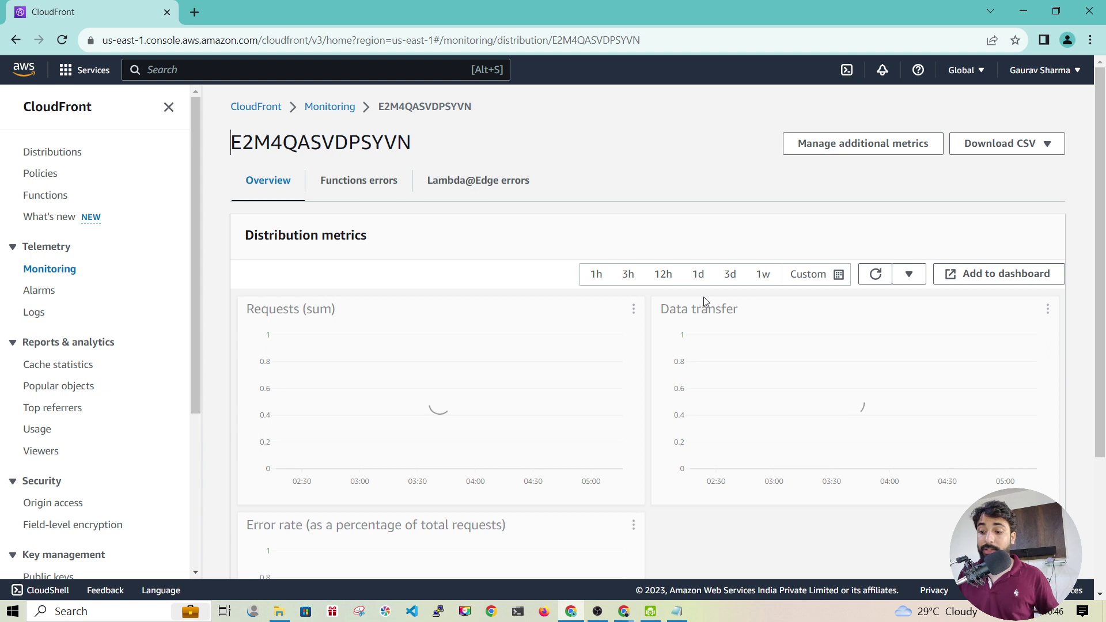
pyautogui.scroll(-3, 662, 391)
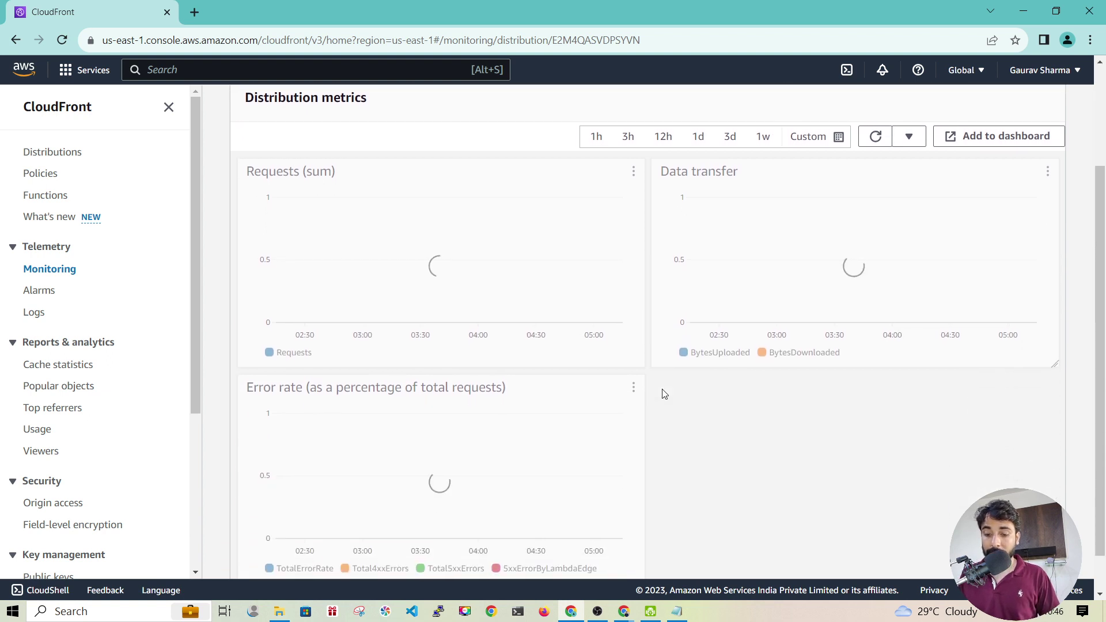
pyautogui.moveTo(547, 390)
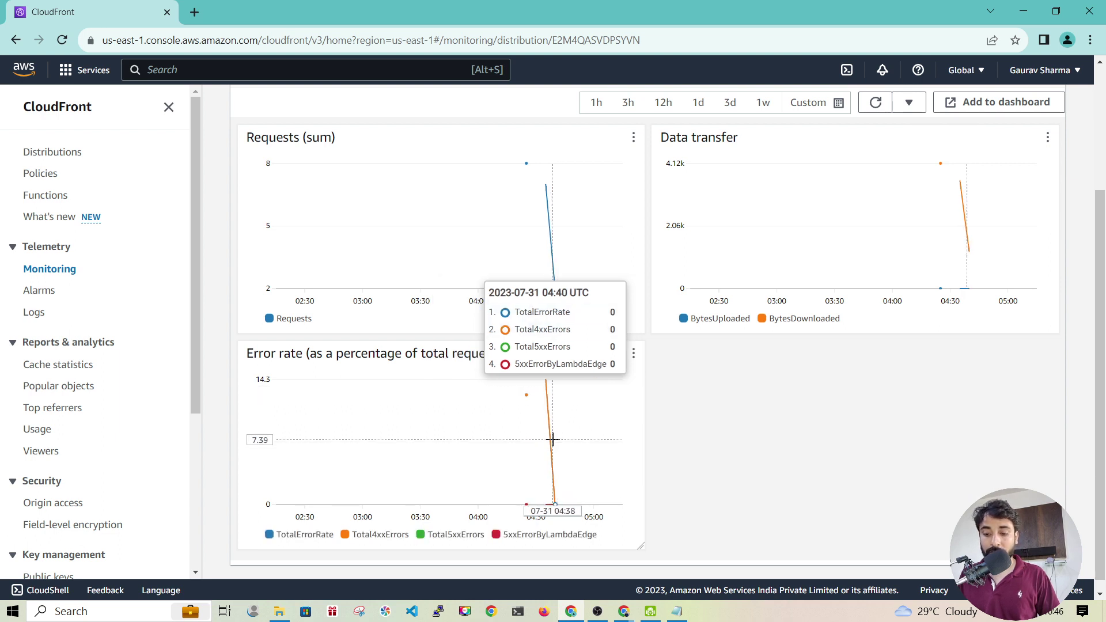
pyautogui.scroll(2, 552, 439)
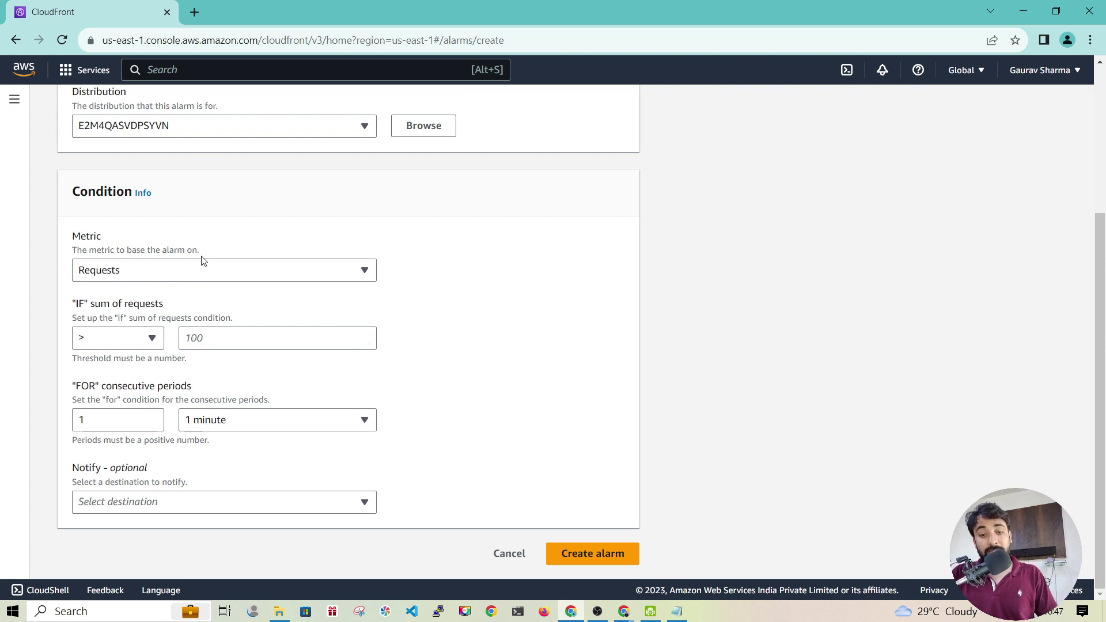
# Review the metrics available for a CloudFront alarm condition and cancel the alarm creation
pyautogui.click(204, 270)
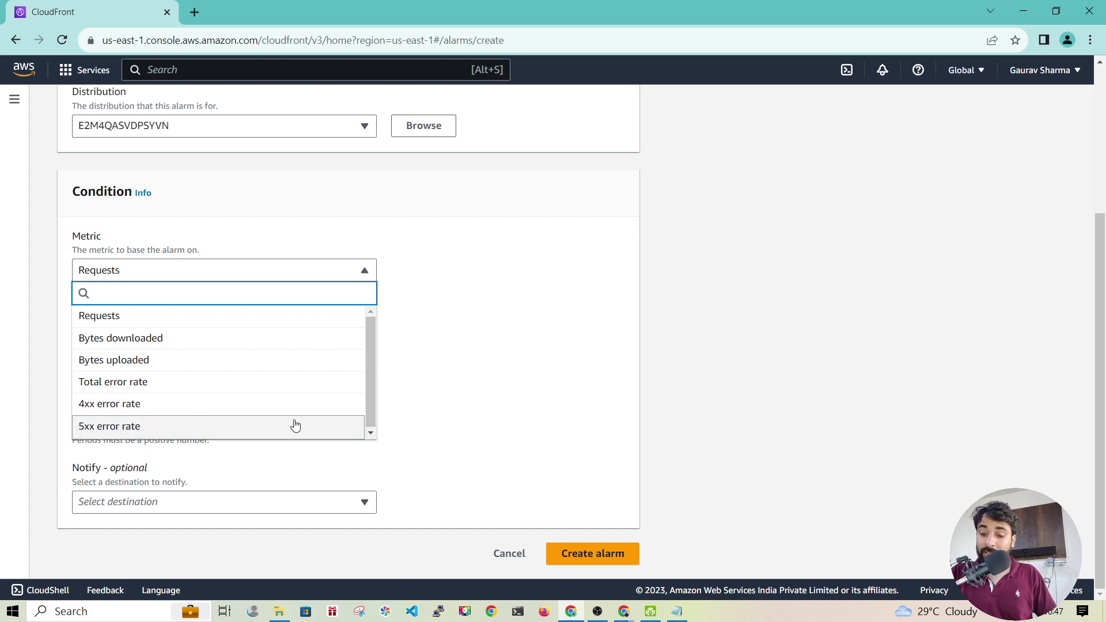
pyautogui.click(542, 386)
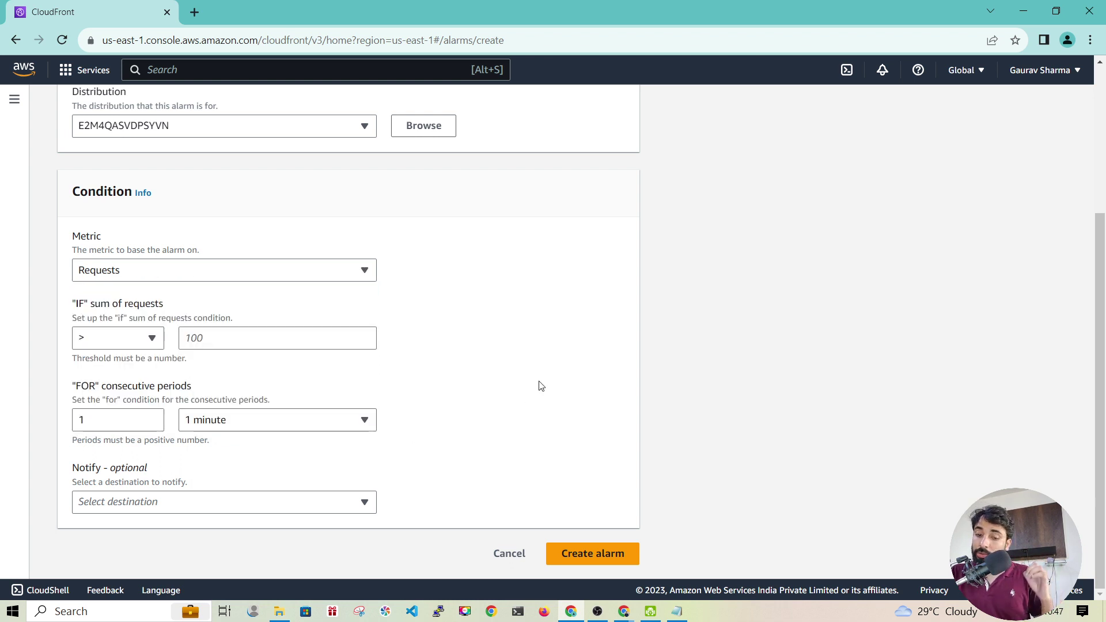
pyautogui.click(507, 554)
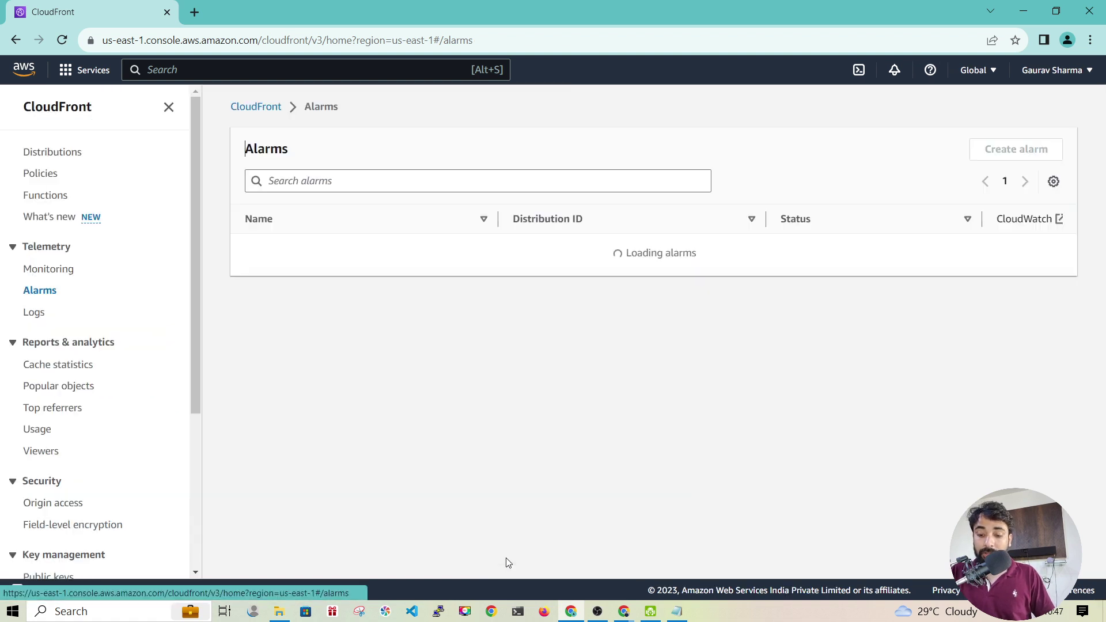
# Check the distribution's standard and real-time log status and return to the distributions list
pyautogui.click(31, 314)
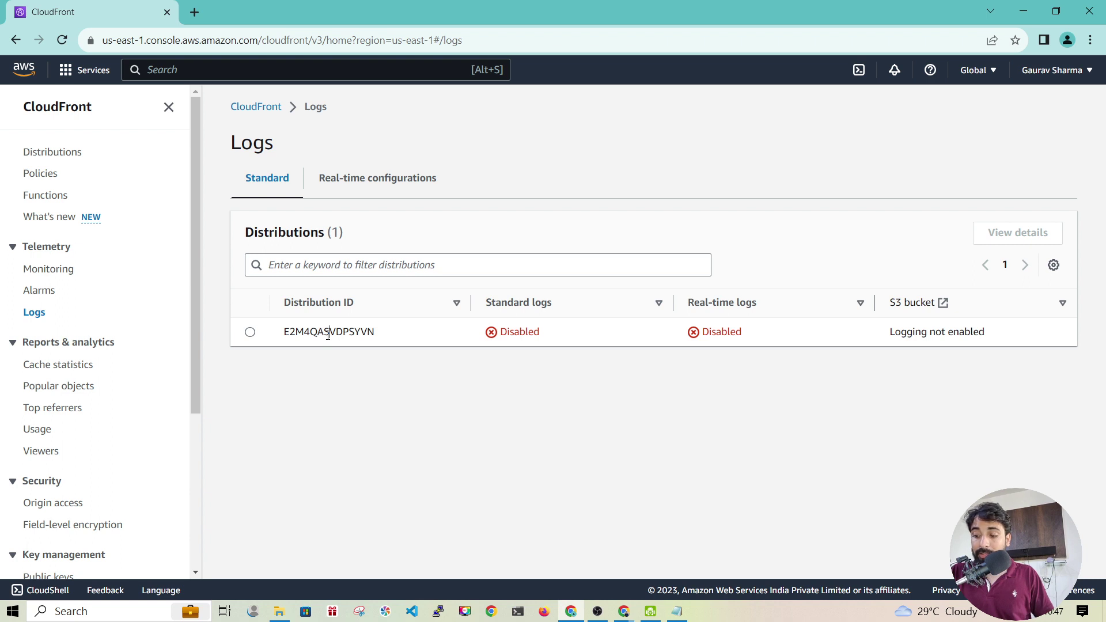
pyautogui.click(251, 333)
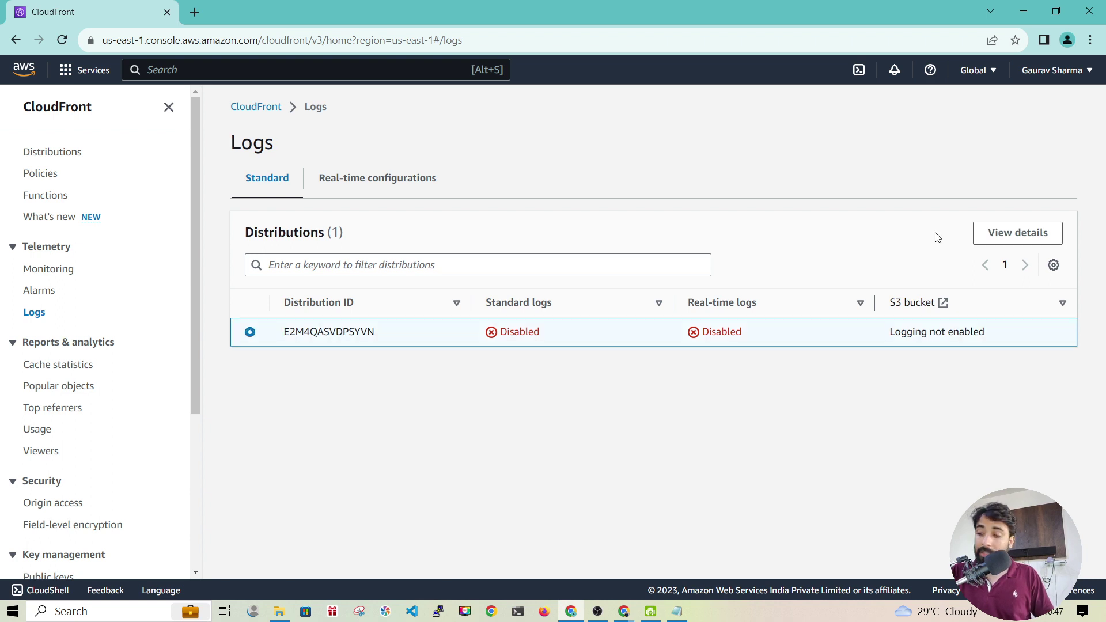
pyautogui.click(60, 156)
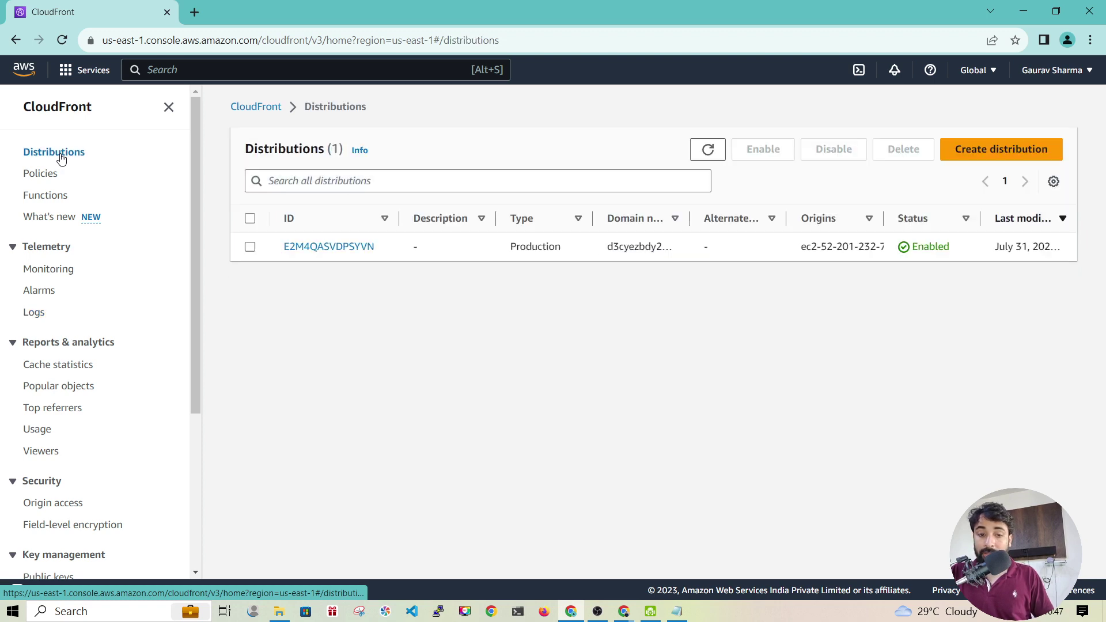
# Start creating a new distribution and turn on standard logging in its settings
pyautogui.click(983, 156)
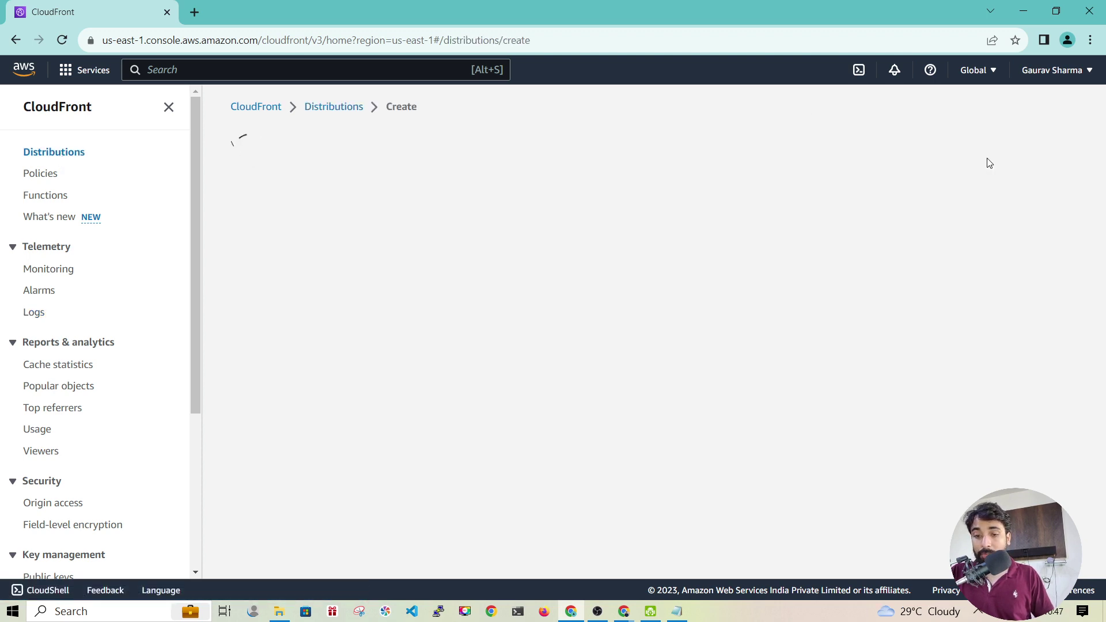
pyautogui.scroll(-20, 407, 345)
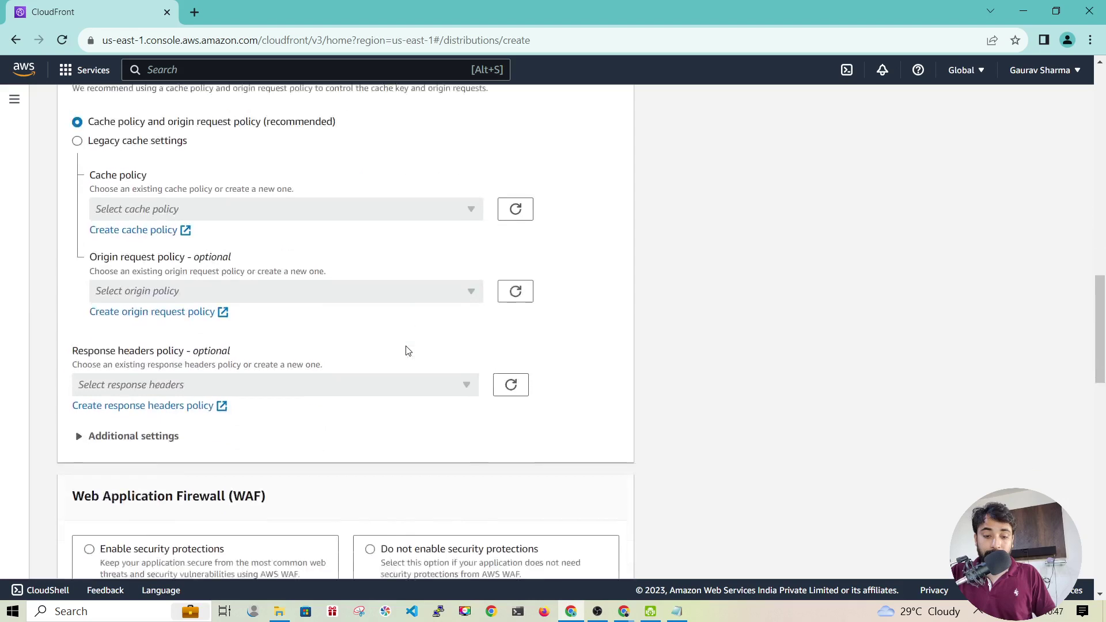
pyautogui.scroll(-6, 406, 345)
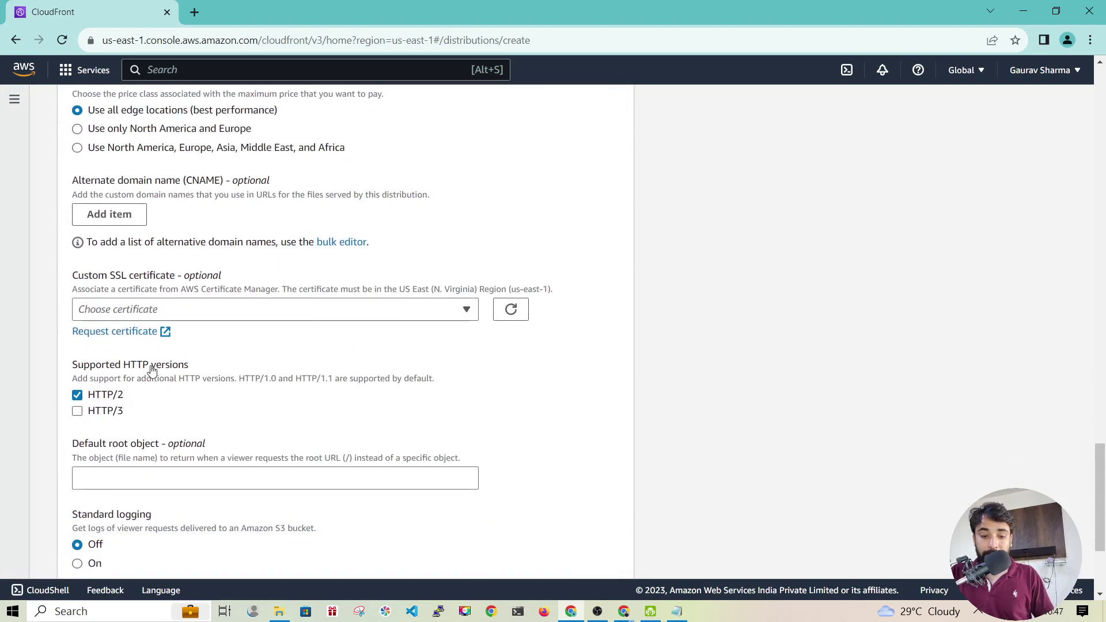
pyautogui.scroll(-3, 98, 310)
pyautogui.hotkey('ctrl', 'f')
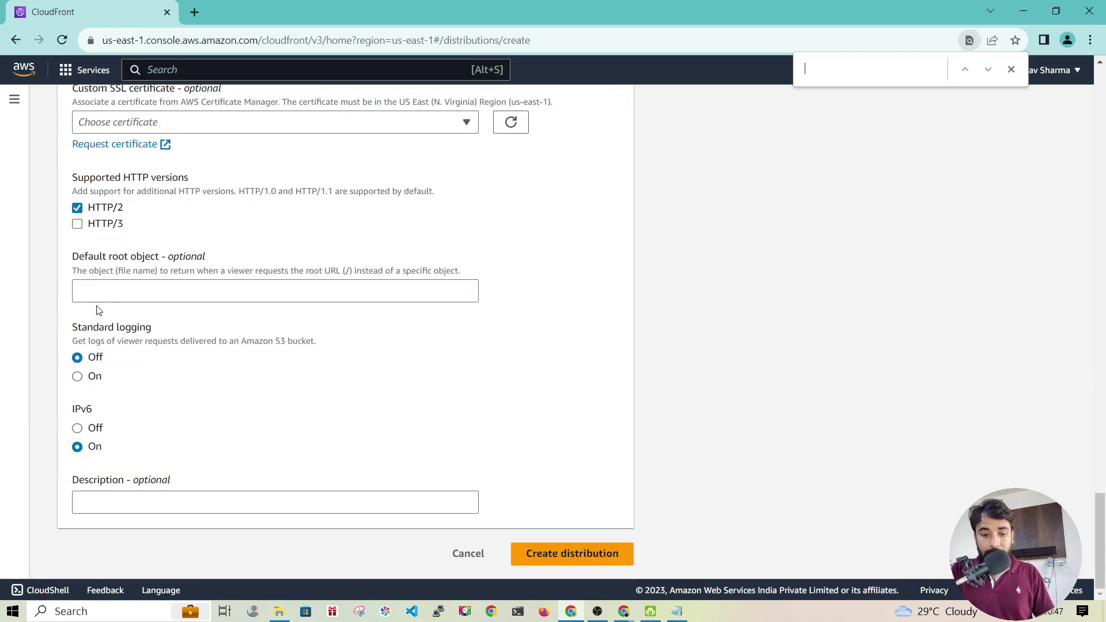
pyautogui.click(78, 384)
pyautogui.scroll(-2, 181, 447)
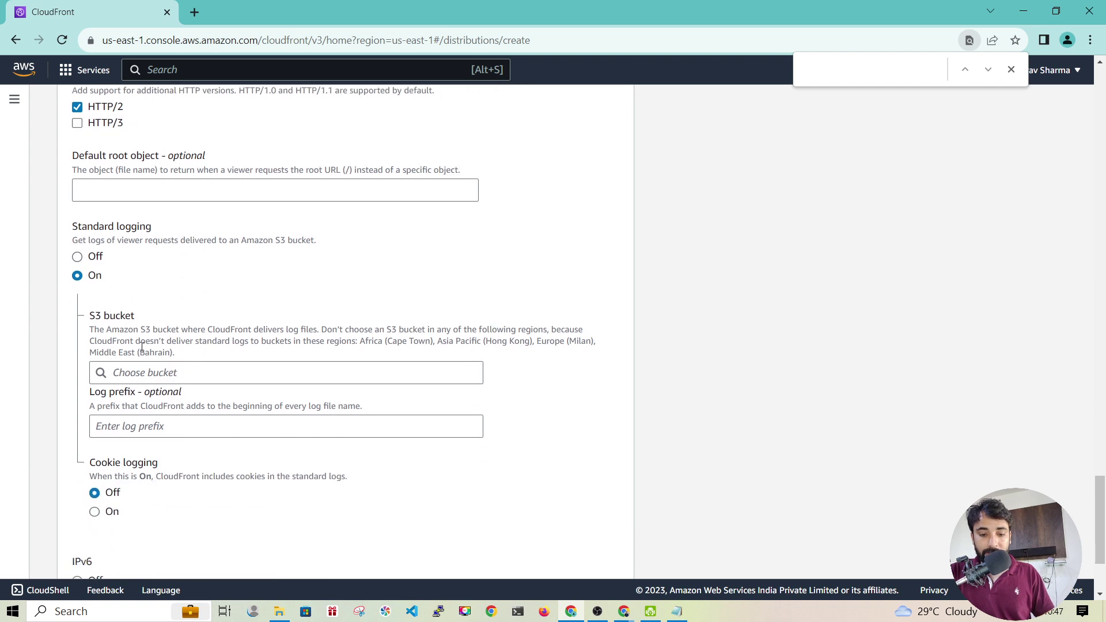
# Review the S3 bucket, log prefix and cookie logging options for standard logging and cancel the new distribution
pyautogui.moveTo(91, 321); pyautogui.dragTo(163, 326)
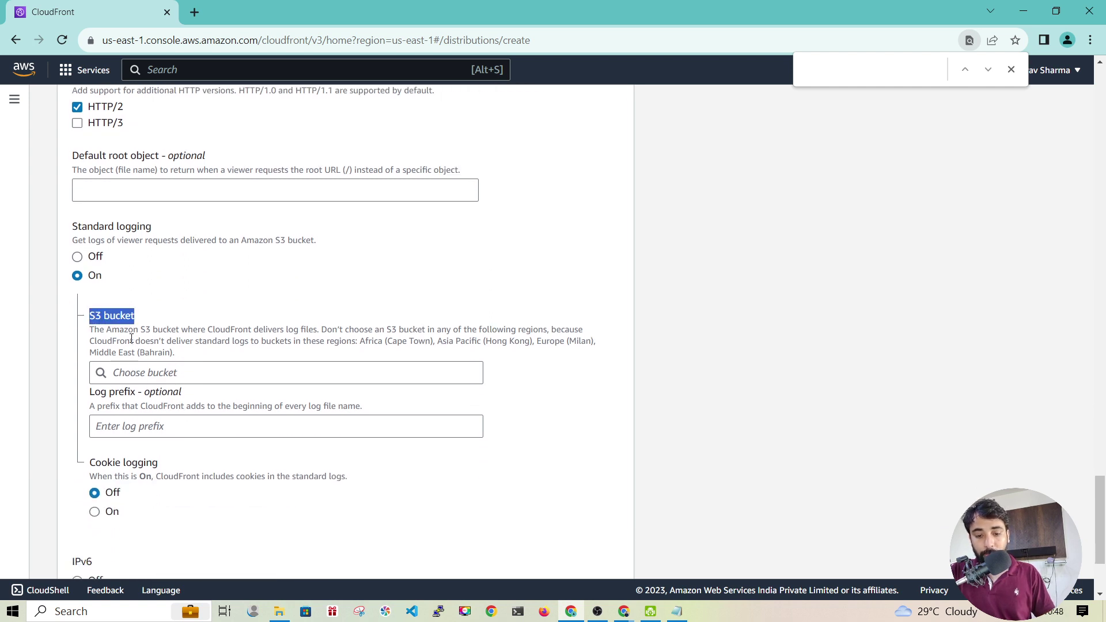
pyautogui.click(143, 372)
pyautogui.click(613, 391)
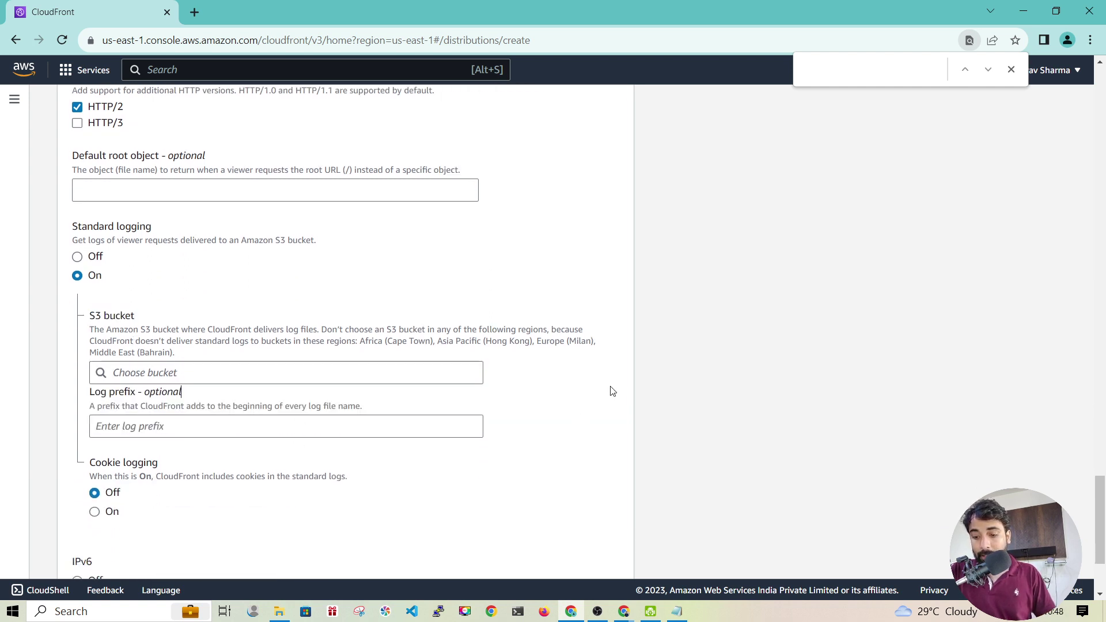
pyautogui.scroll(-3, 613, 391)
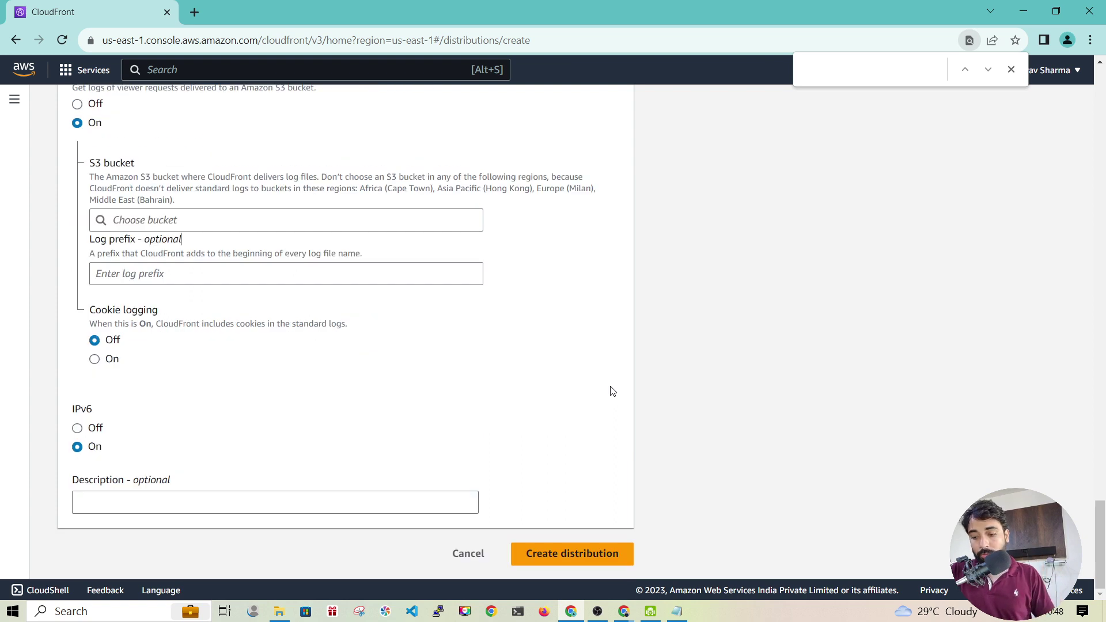
pyautogui.click(466, 555)
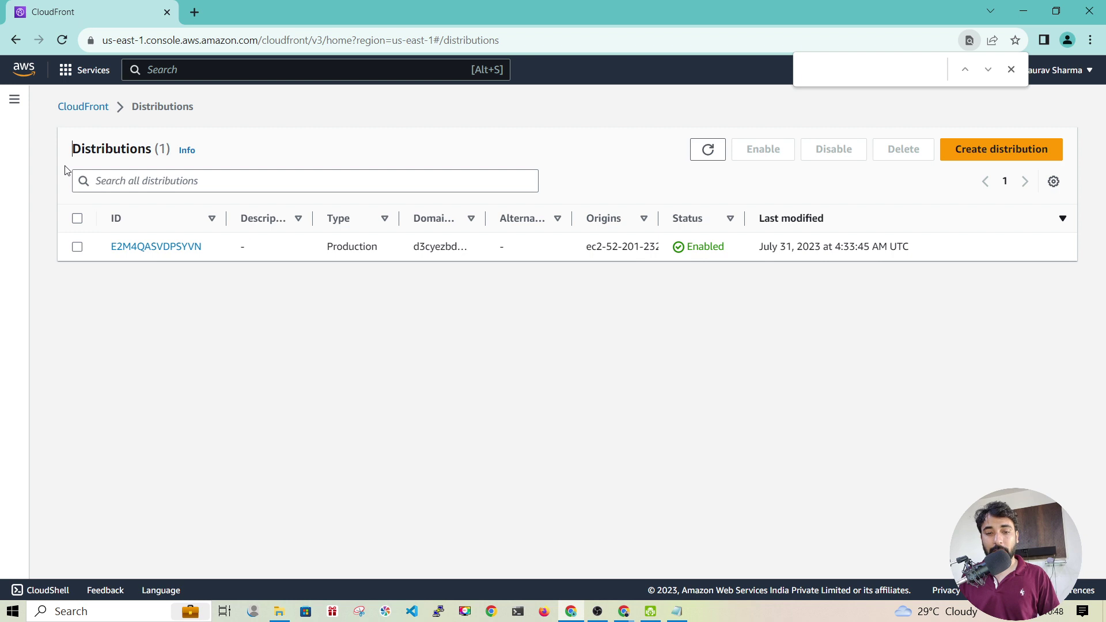
# Open the cache statistics, popular objects, top referrers, usage and viewers reports in separate tabs and view the cache statistics
pyautogui.click(15, 108)
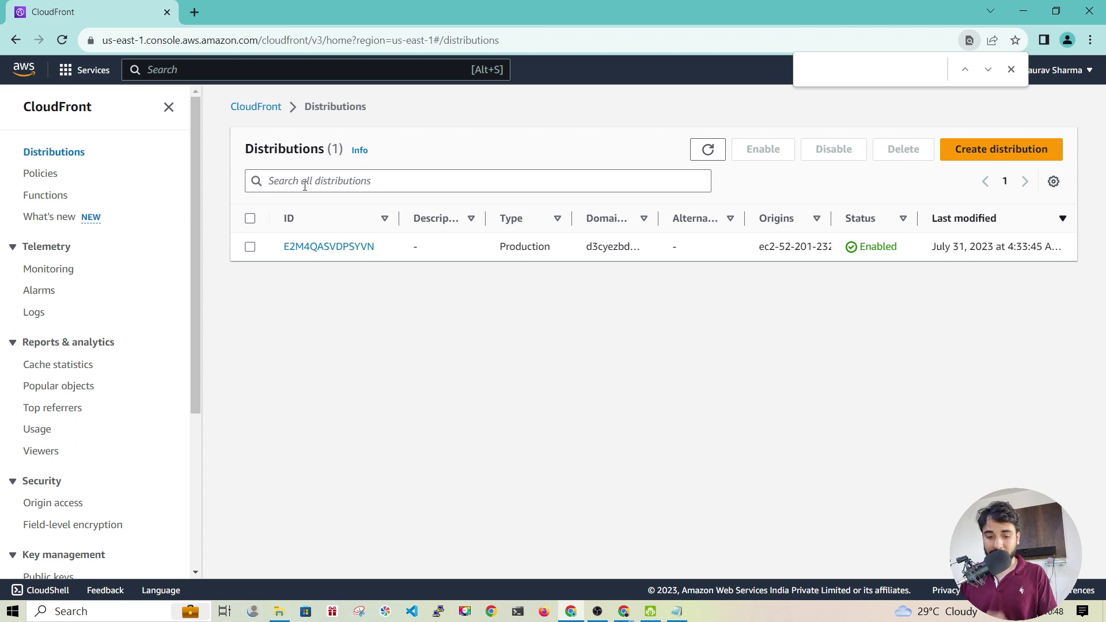
pyautogui.scroll(-2, 140, 381)
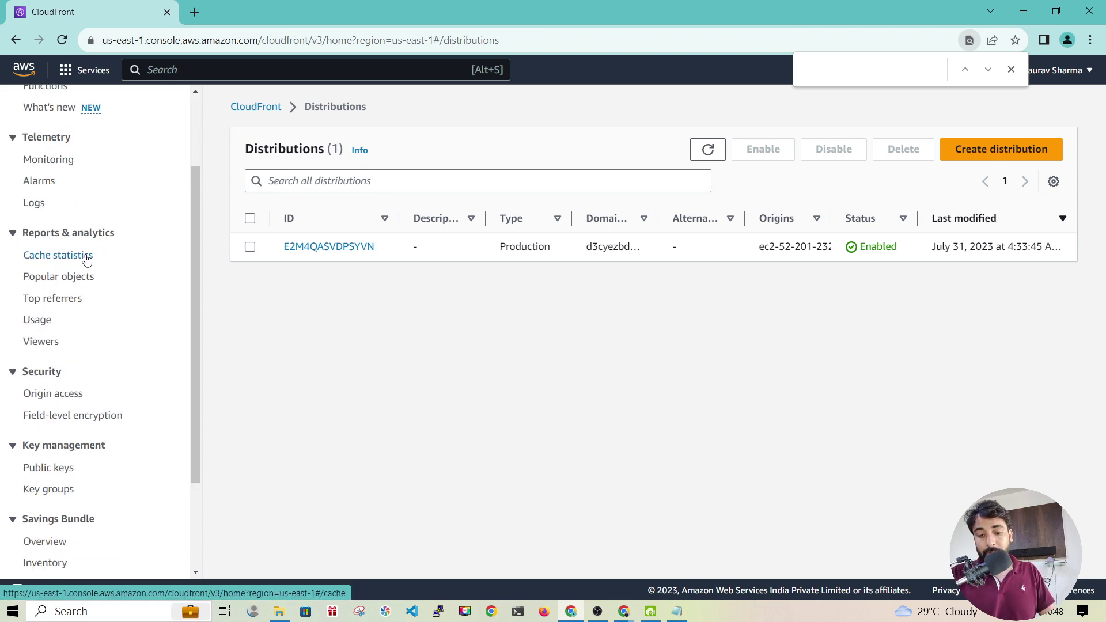
pyautogui.middleClick(65, 281)
pyautogui.middleClick(37, 321)
pyautogui.middleClick(37, 342)
pyautogui.middleClick(37, 342)
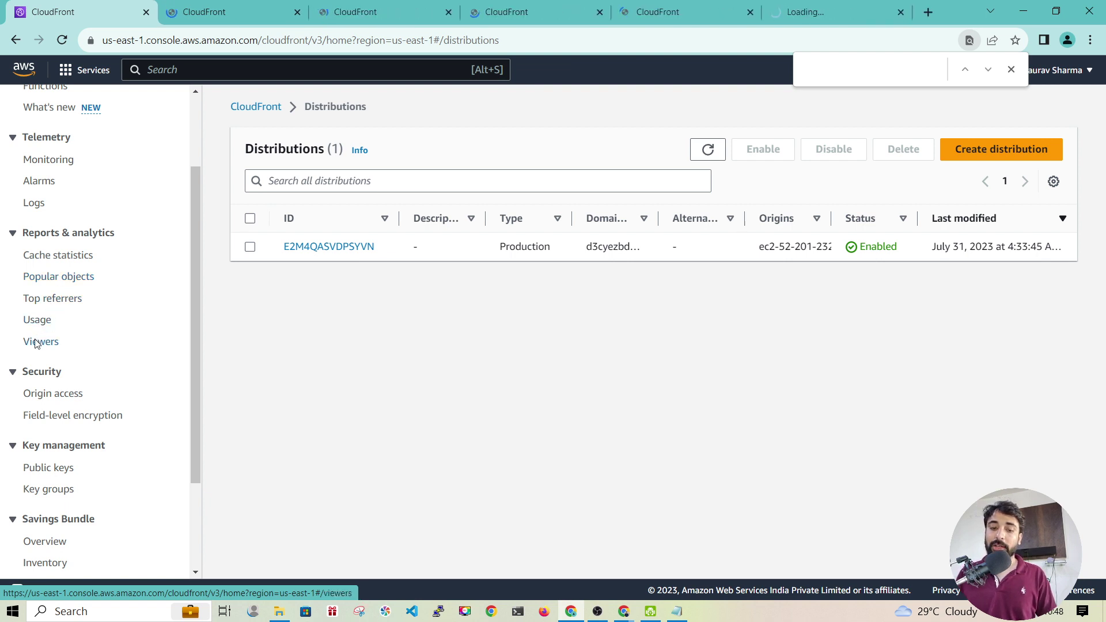
pyautogui.click(224, 10)
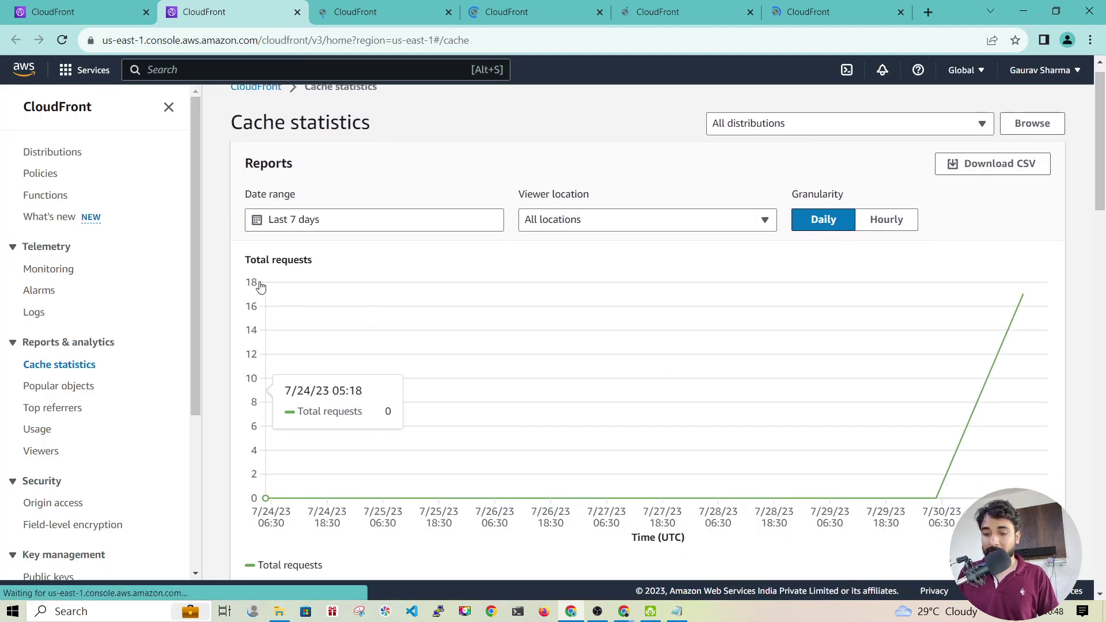
# Examine the total requests, viewer request result types and HTTP status codes charts in the cache statistics report
pyautogui.moveTo(244, 266); pyautogui.dragTo(367, 275)
pyautogui.scroll(-4, 367, 274)
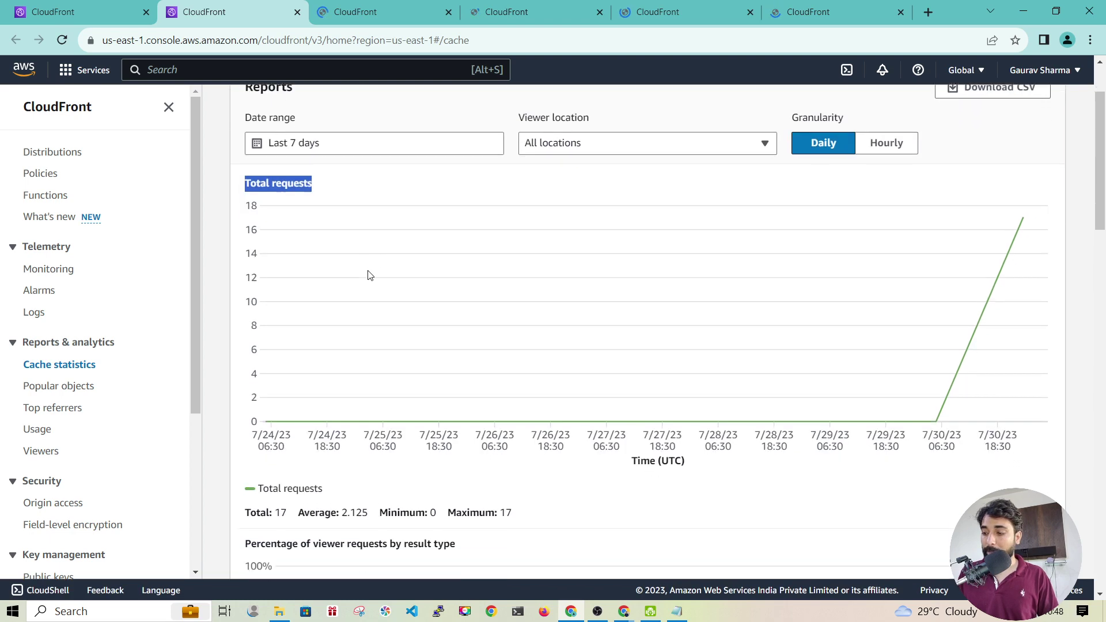
pyautogui.scroll(-15, 366, 366)
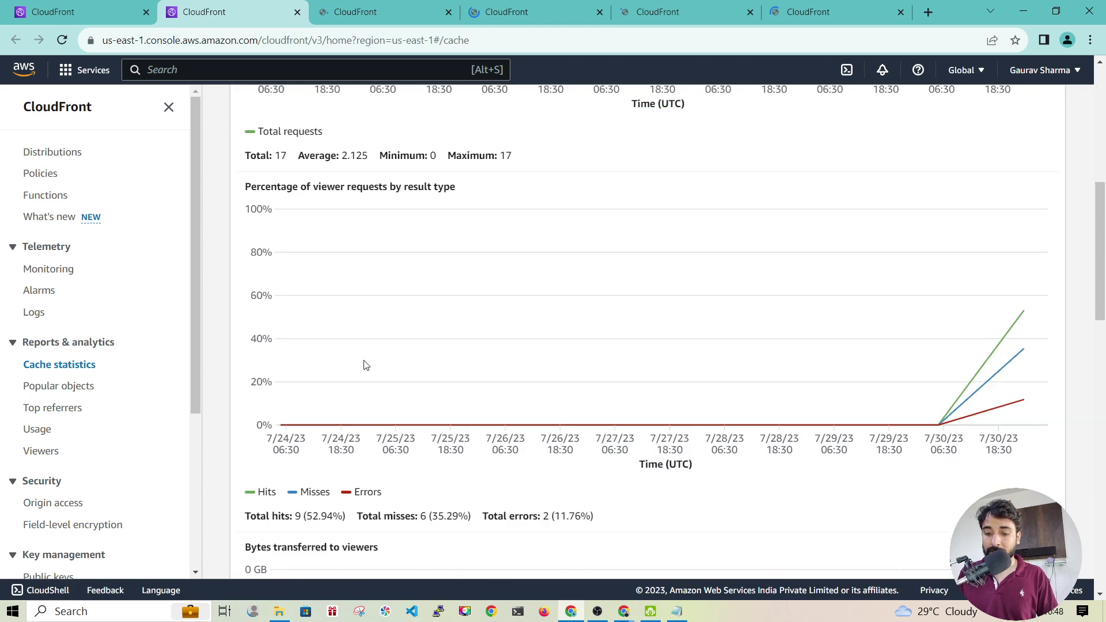
pyautogui.scroll(-1, 364, 366)
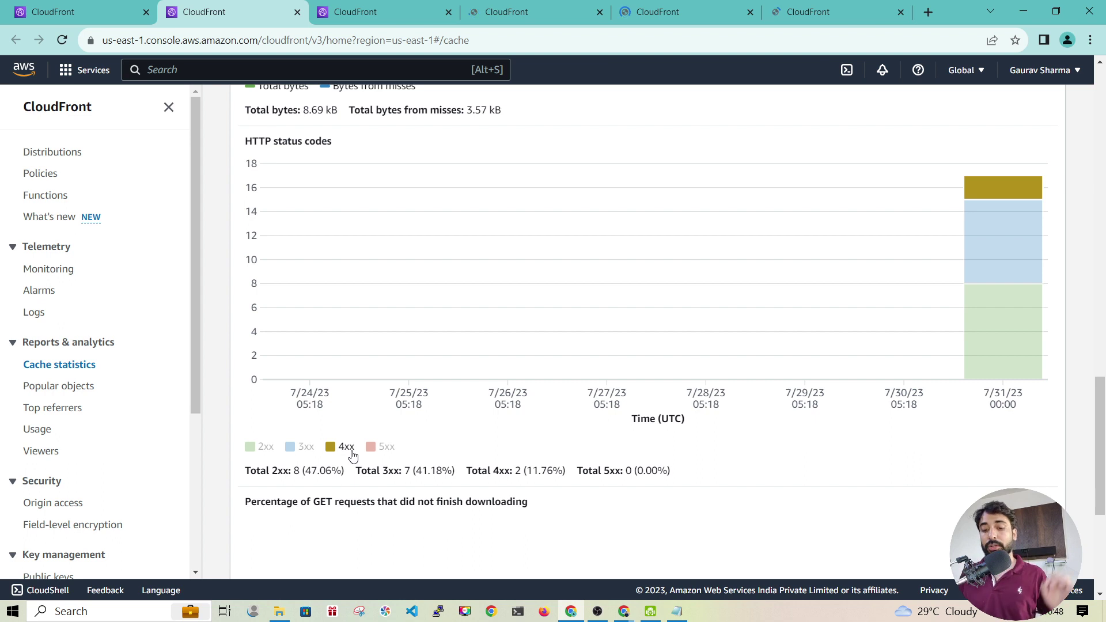
# Examine the chart of GET requests that did not finish downloading and return to the start of the cache statistics report
pyautogui.scroll(-5, 455, 407)
pyautogui.rightClick(455, 407)
pyautogui.moveTo(292, 222); pyautogui.dragTo(528, 222)
pyautogui.click(527, 224)
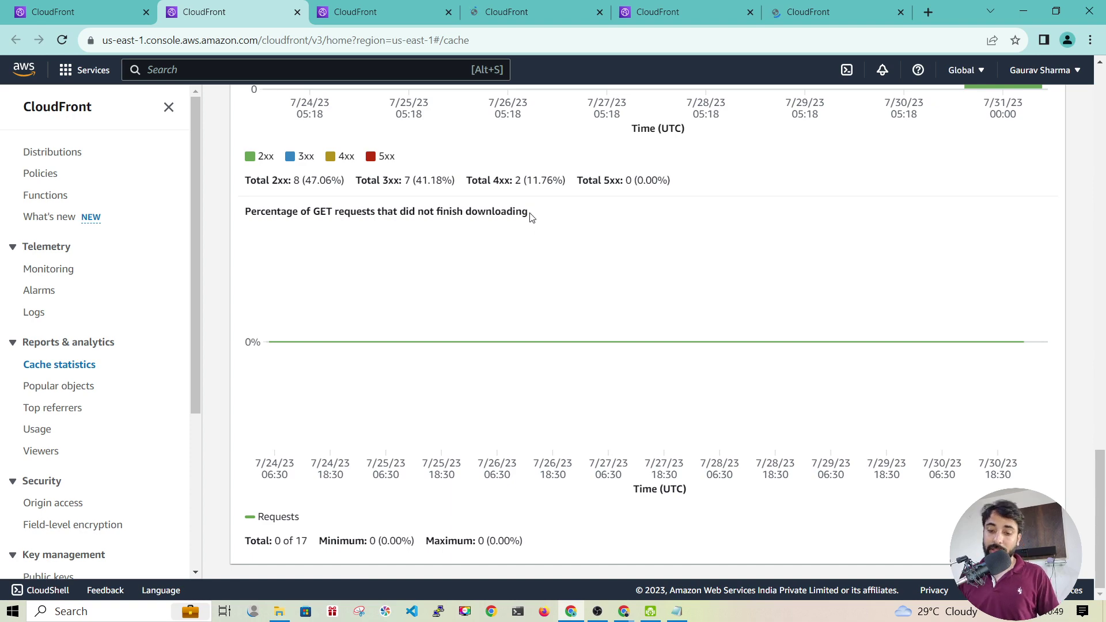
pyautogui.moveTo(531, 217); pyautogui.dragTo(351, 216)
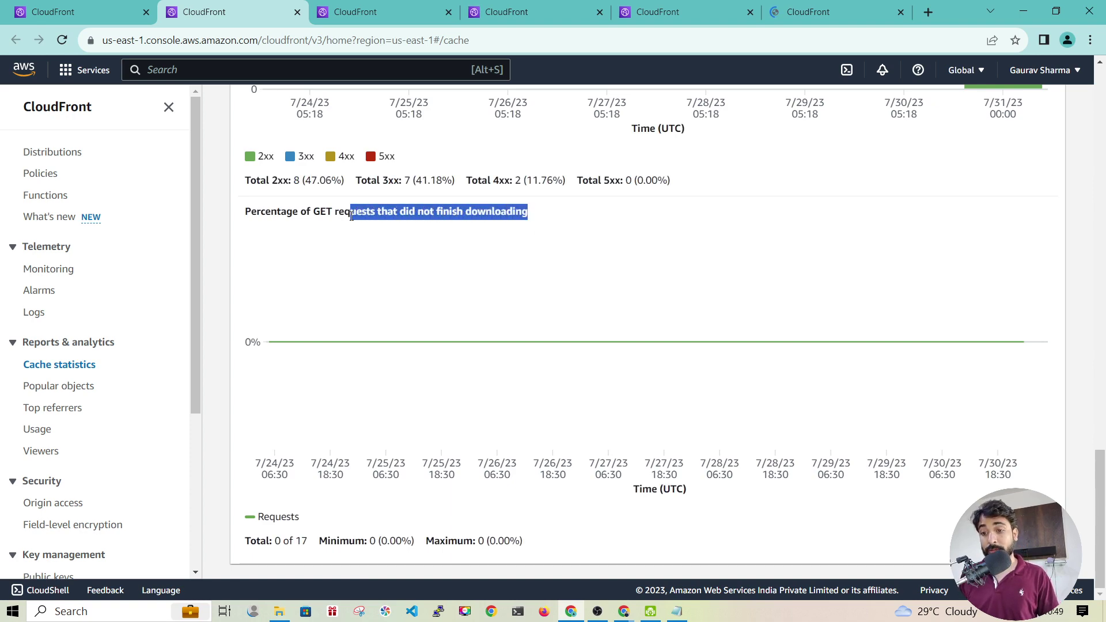
pyautogui.scroll(10, 674, 328)
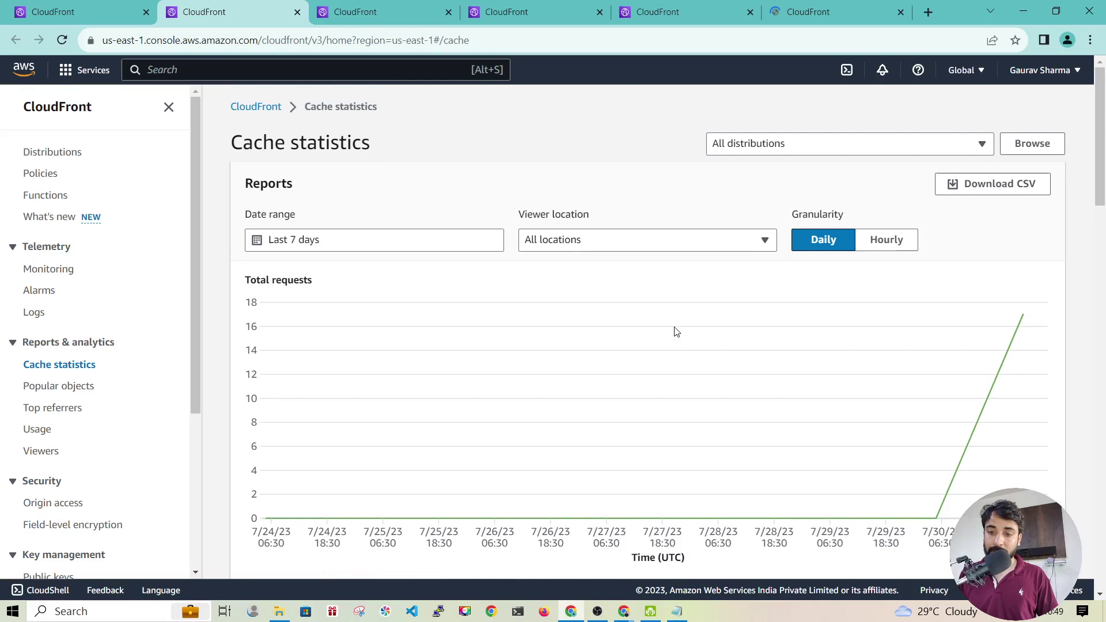
# Close the cache statistics report and review the popular objects report with its date range options and the top referrers report
pyautogui.click(297, 12)
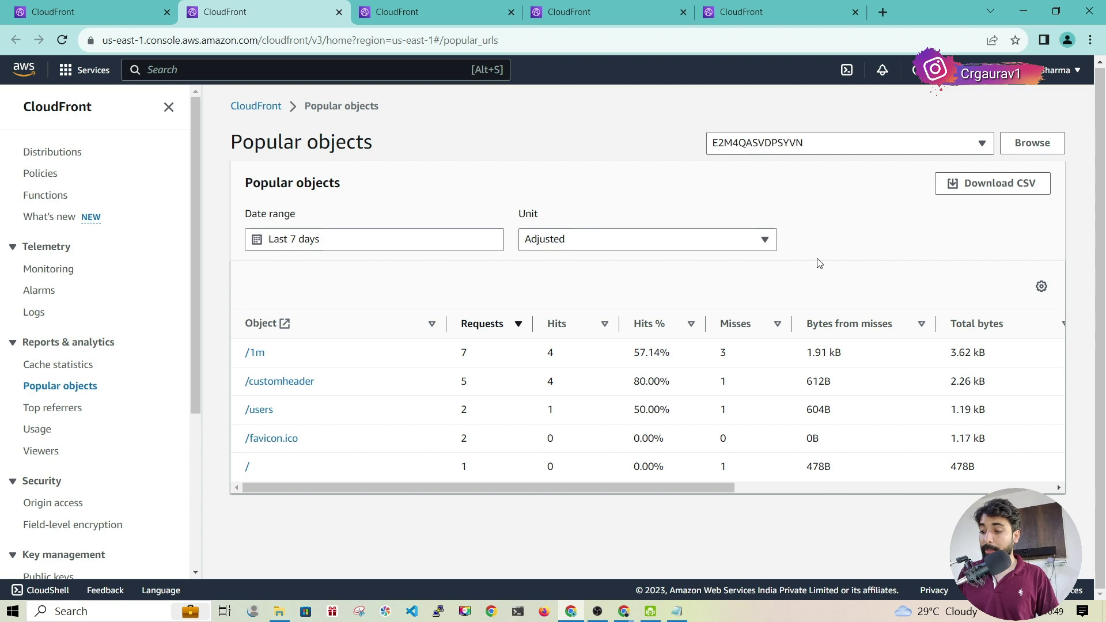
pyautogui.click(466, 243)
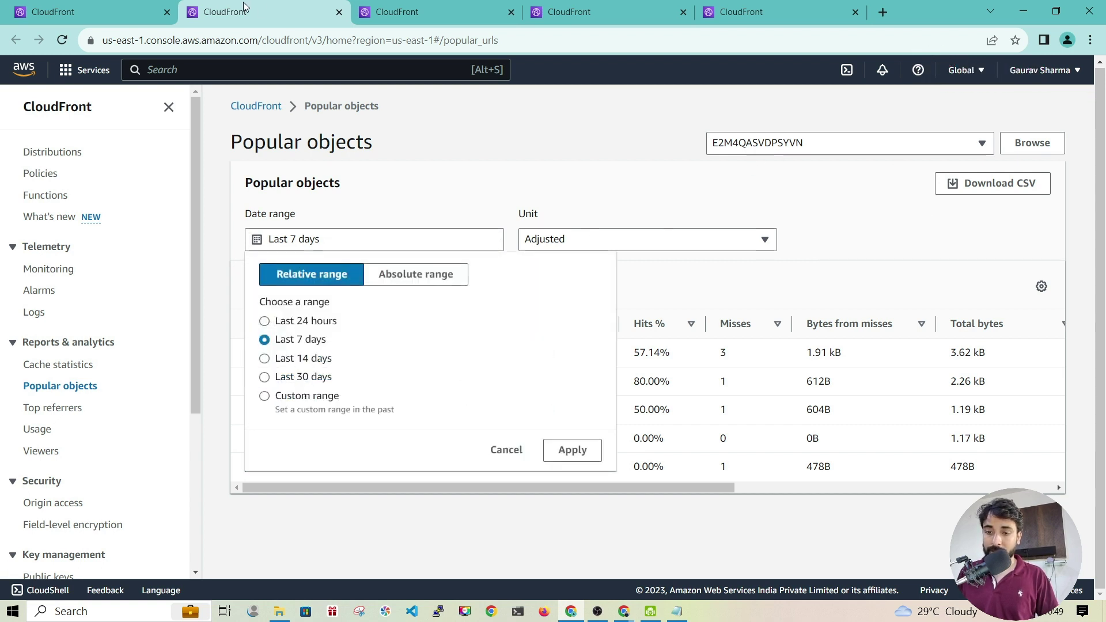
pyautogui.click(339, 12)
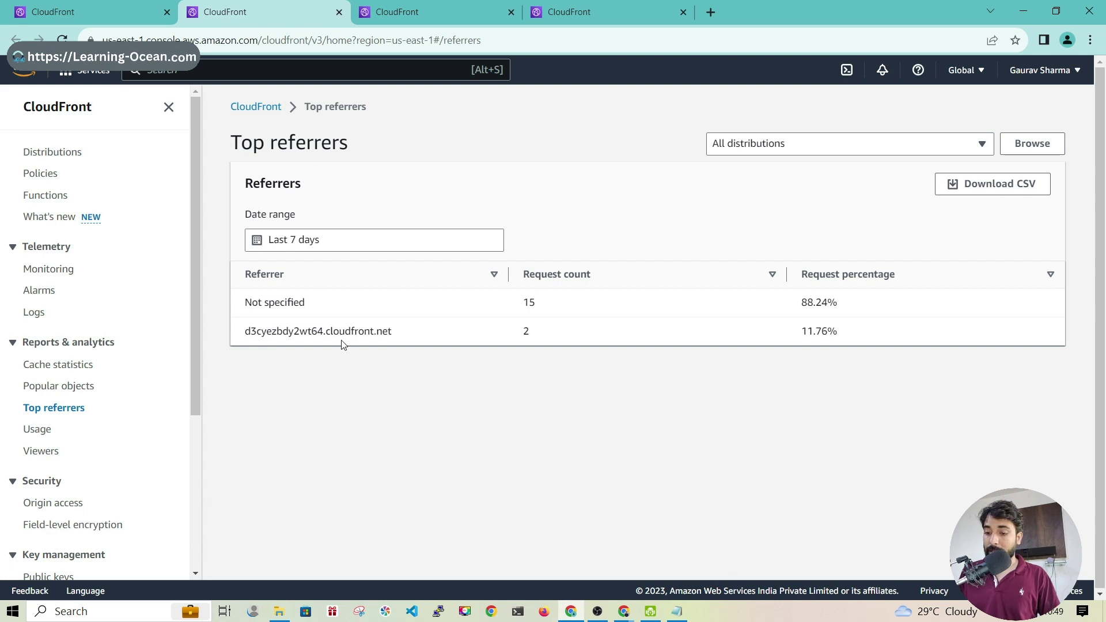
pyautogui.moveTo(399, 338); pyautogui.dragTo(250, 327)
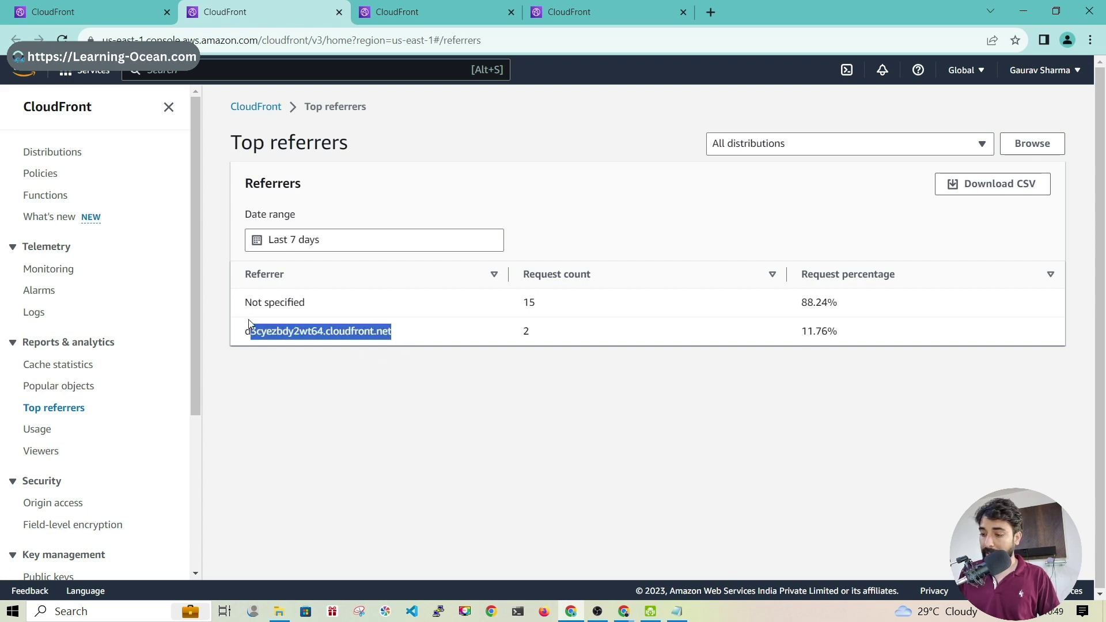
# Close the top referrers report and examine the protocol, destination and request data in the usage report
pyautogui.click(340, 12)
pyautogui.scroll(-10, 328, 301)
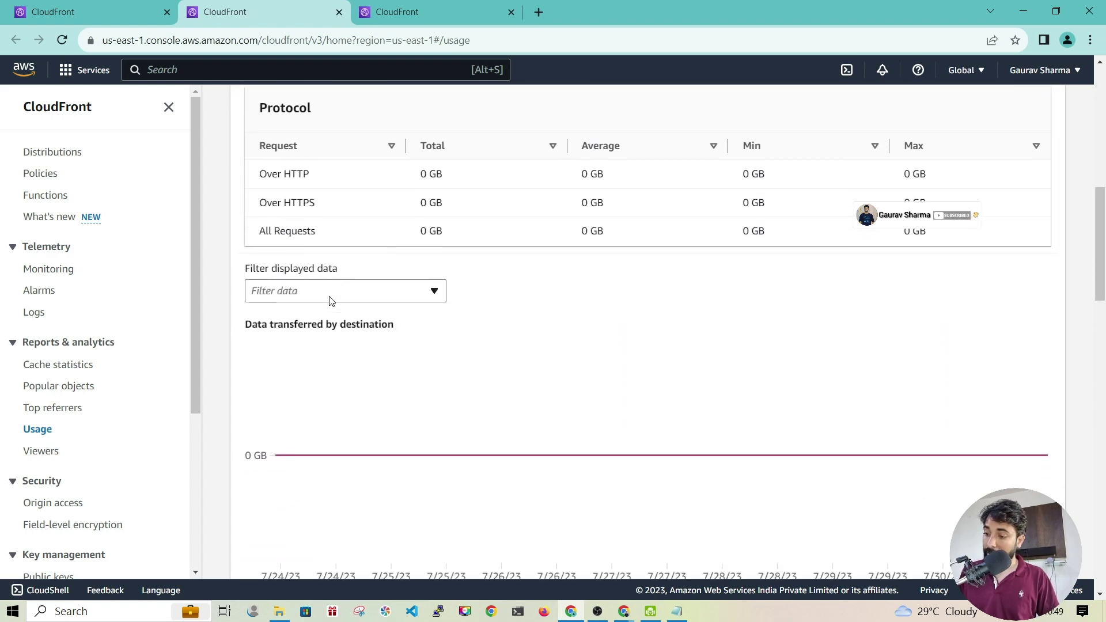
pyautogui.scroll(-5, 331, 301)
pyautogui.scroll(-10, 331, 301)
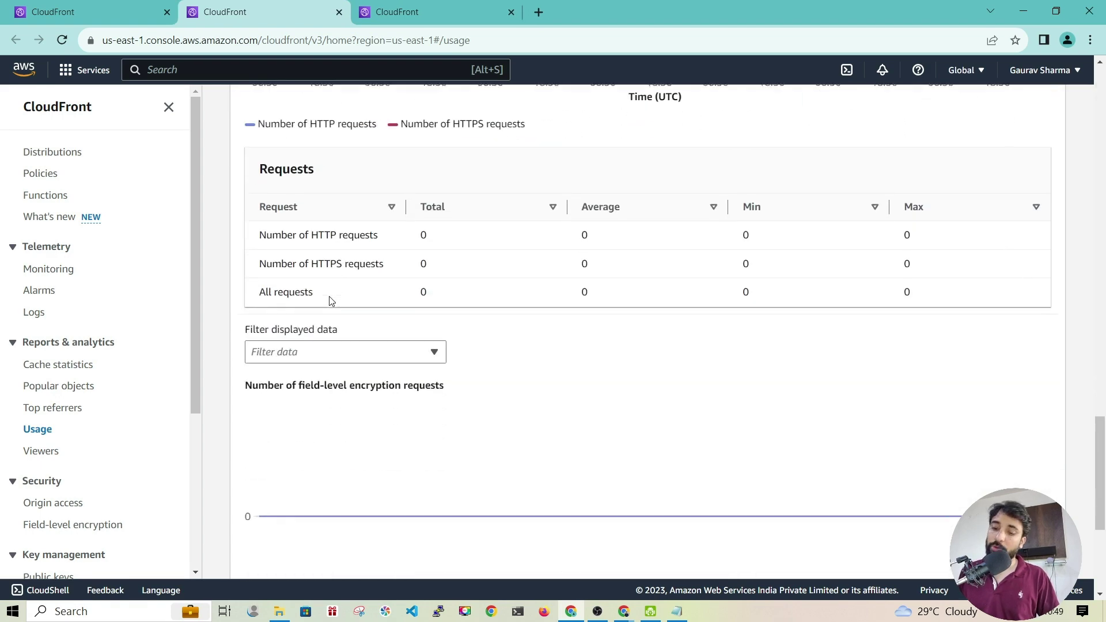
# Close the usage report and examine the device breakdown and trends in the viewers report
pyautogui.click(339, 12)
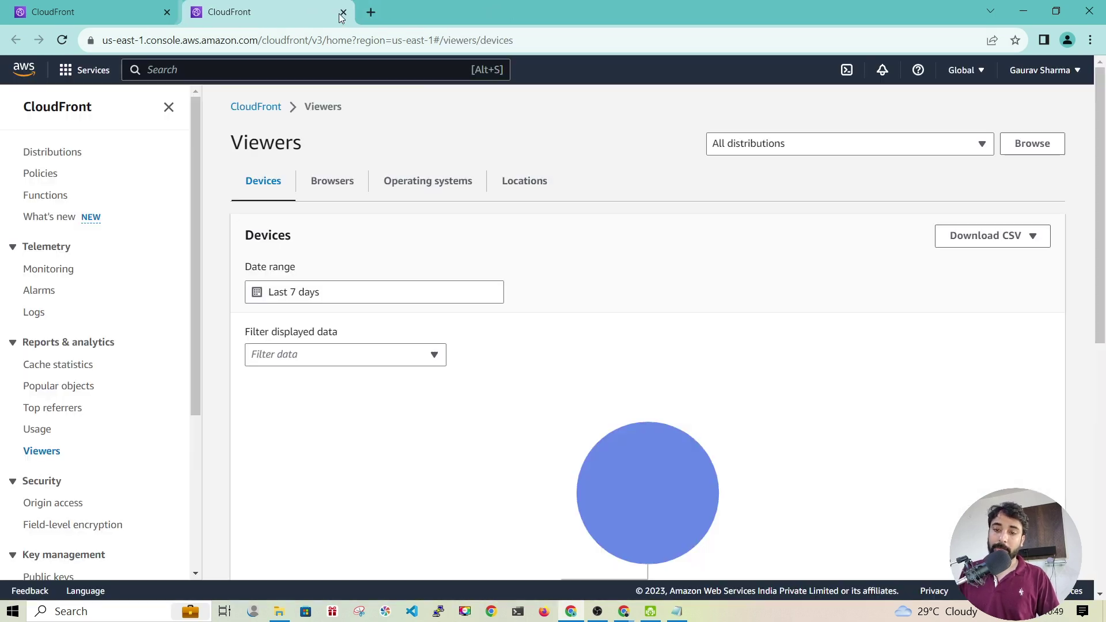
pyautogui.scroll(-3, 409, 266)
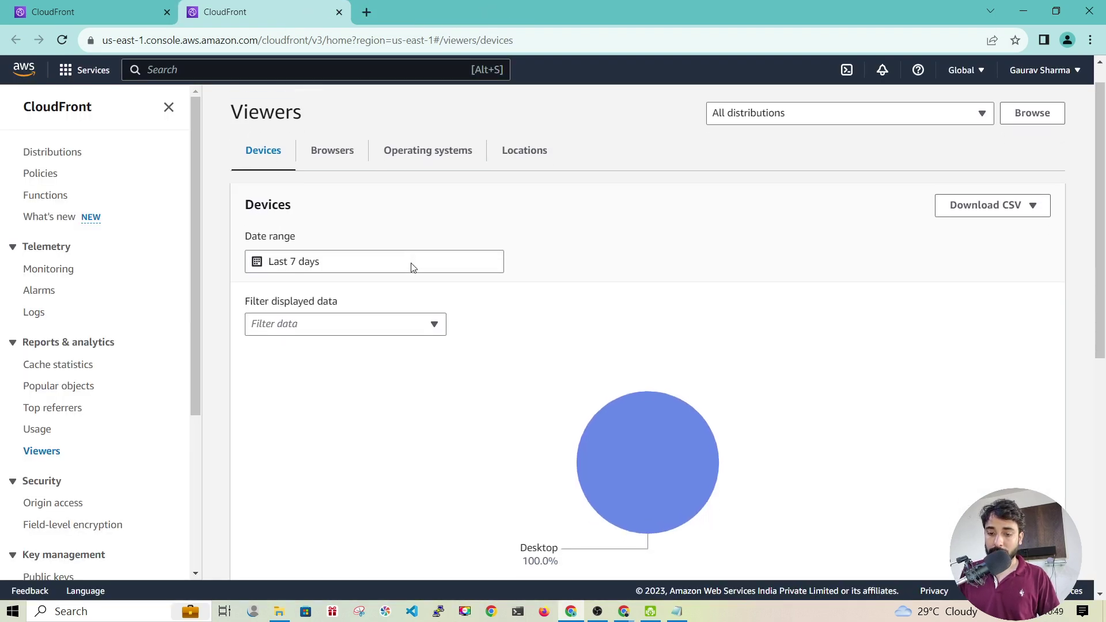
pyautogui.moveTo(587, 336)
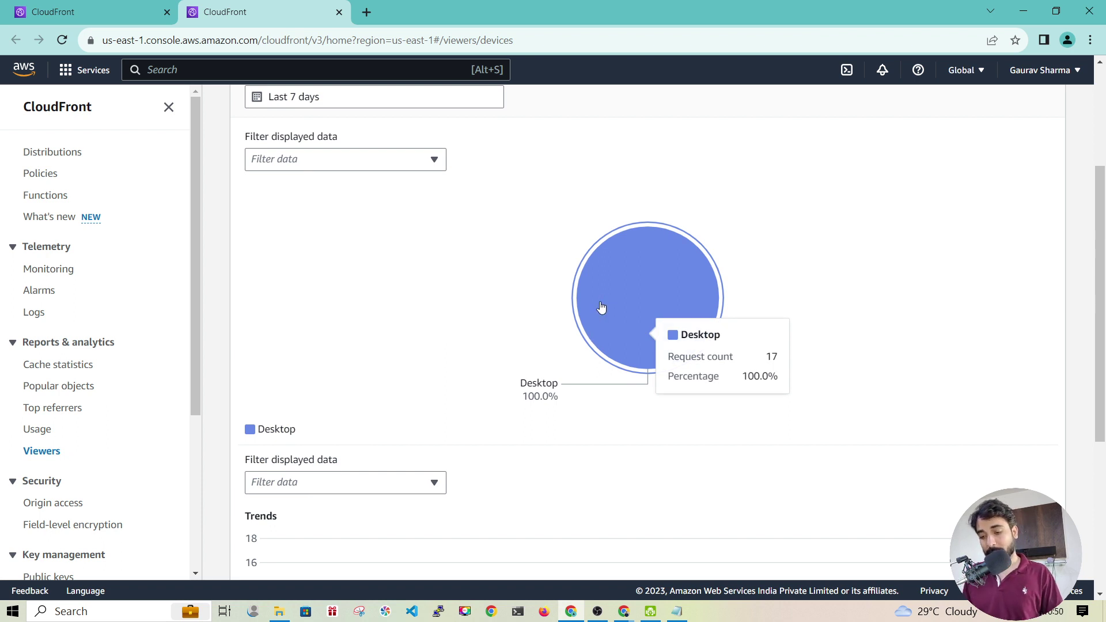
pyautogui.scroll(-5, 600, 309)
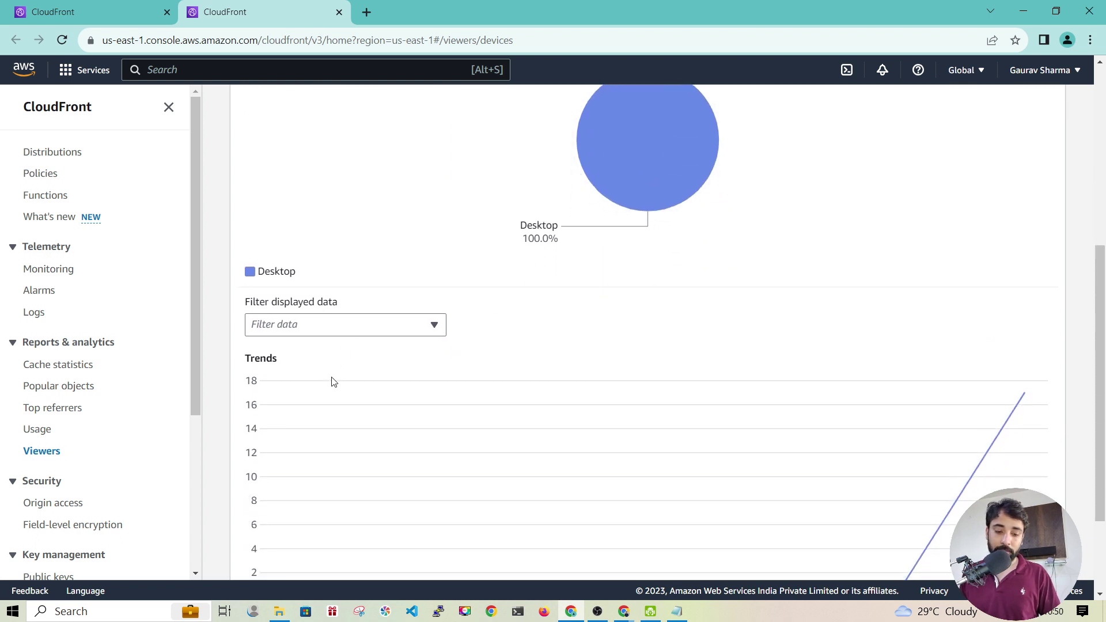
pyautogui.scroll(-4, 68, 404)
# View the origin access control settings and the field-level encryption page in the security section
pyautogui.click(68, 269)
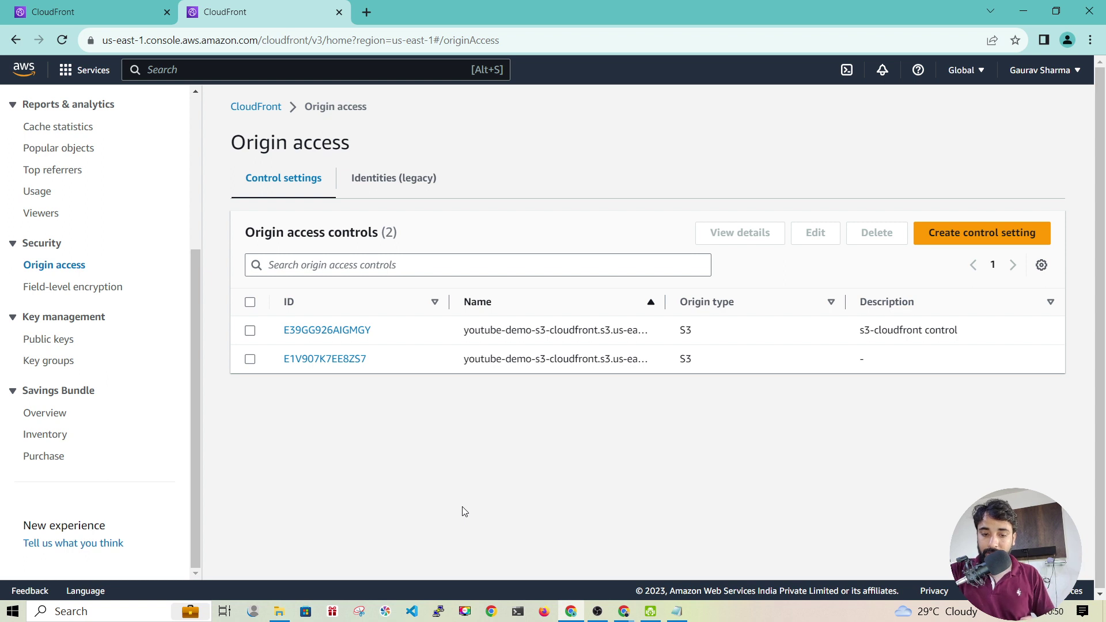
pyautogui.click(86, 288)
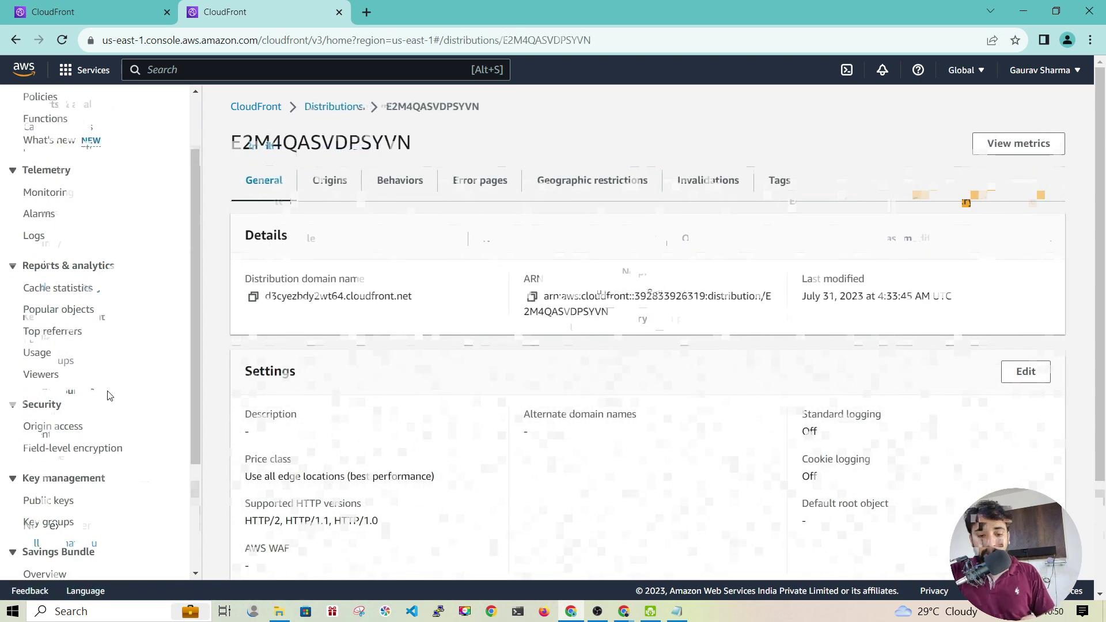
pyautogui.scroll(-3, 109, 395)
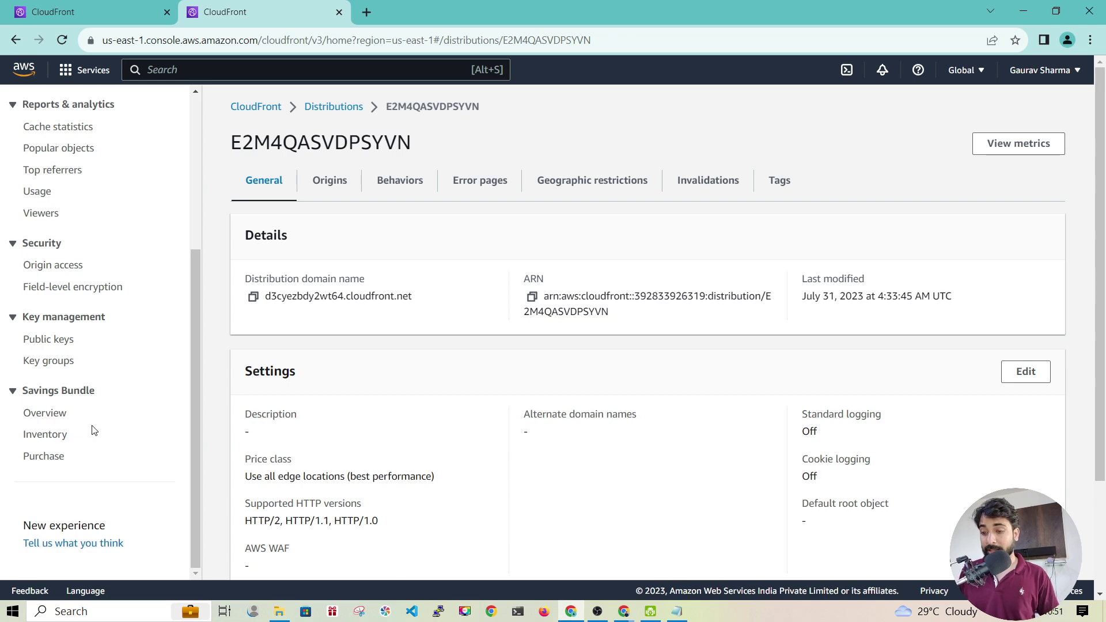
# Review the distribution's general details, settings and continuous deployment section
pyautogui.scroll(-3, 306, 190)
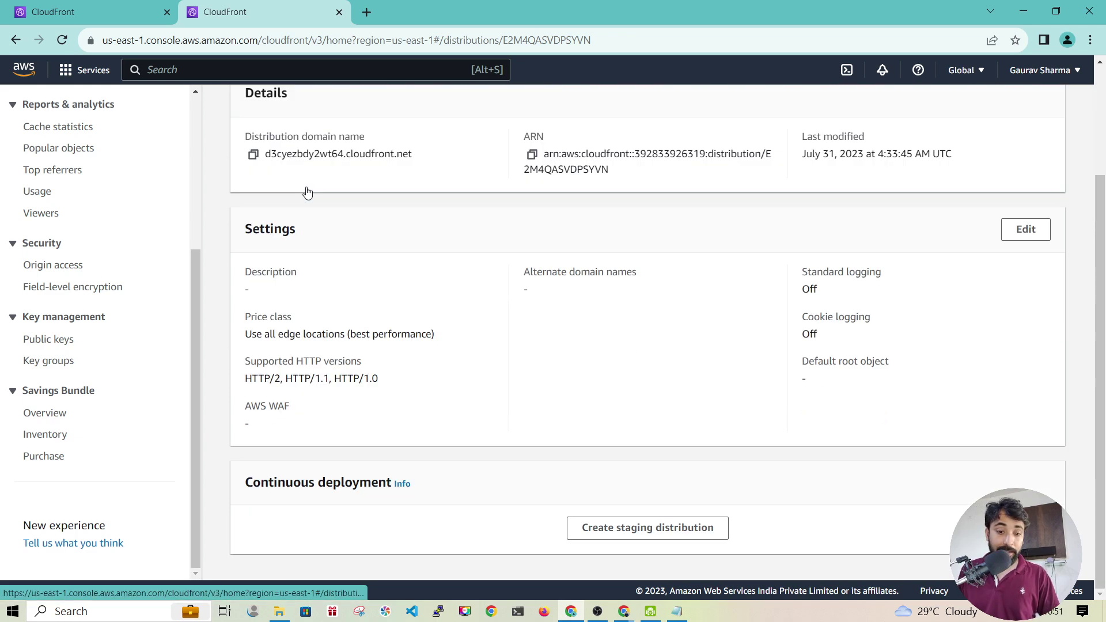
pyautogui.scroll(4, 74, 173)
pyautogui.scroll(3, 75, 173)
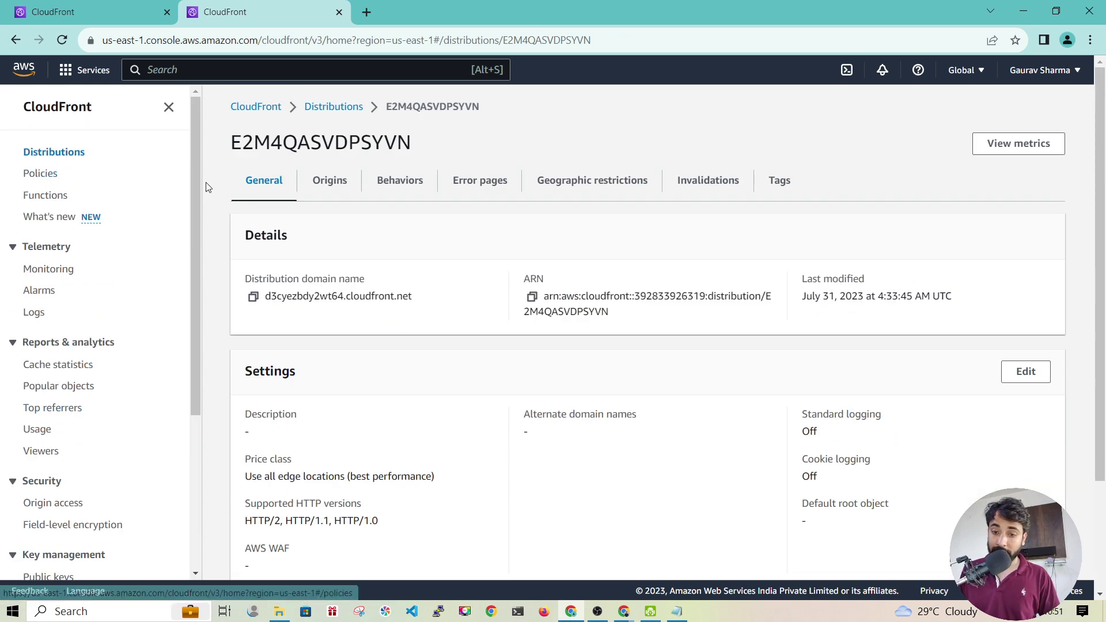
# Return to the distributions list, start creating a new distribution and go to its price class settings
pyautogui.click(348, 110)
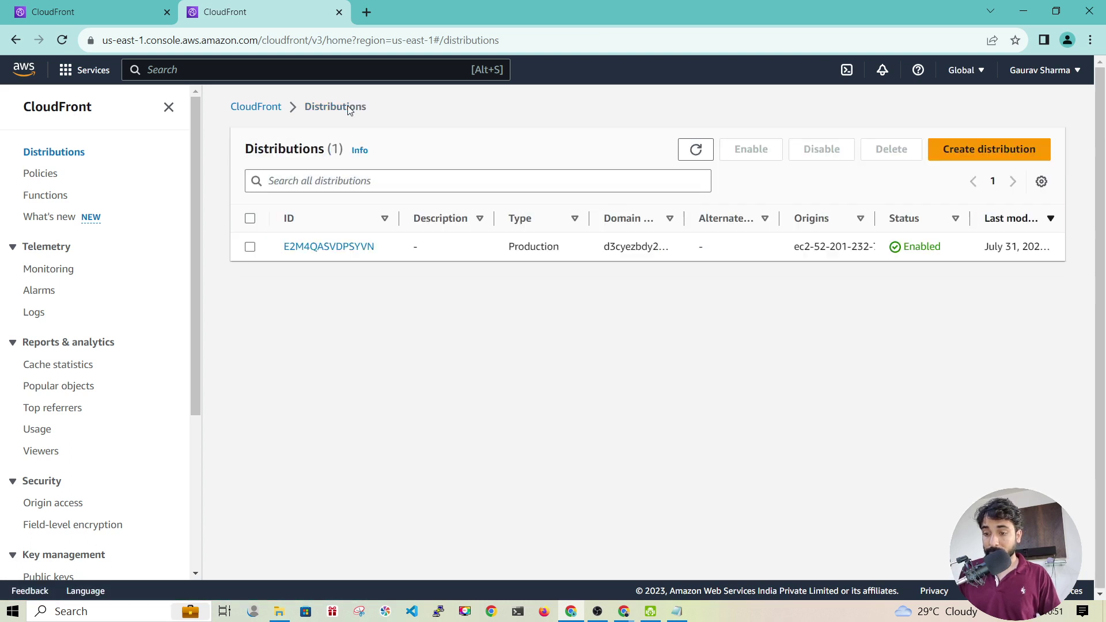
pyautogui.click(250, 247)
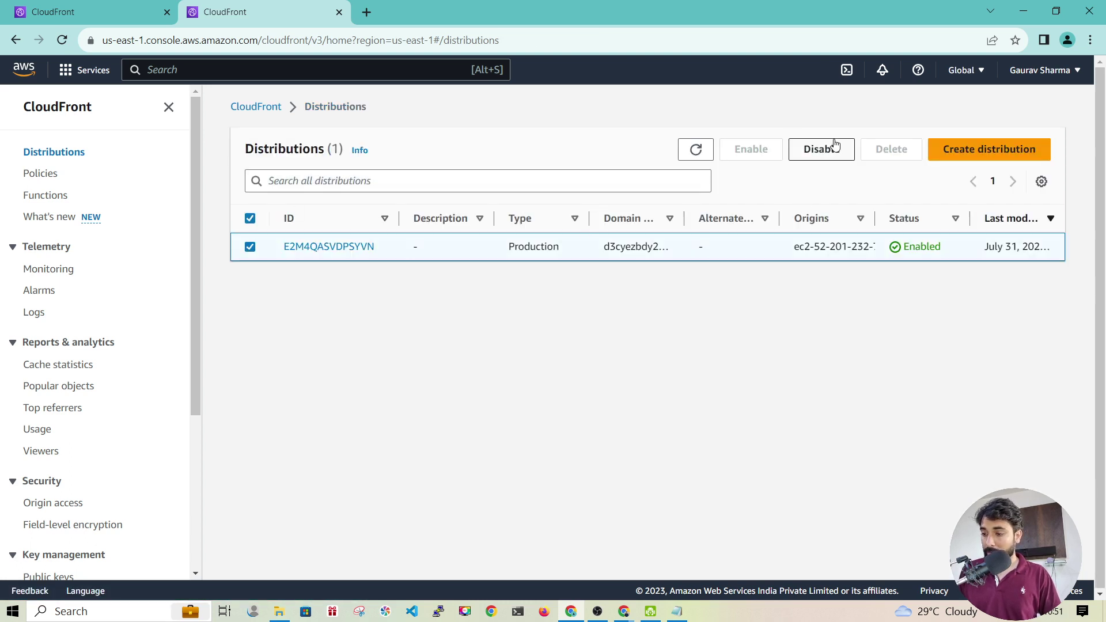
pyautogui.click(979, 148)
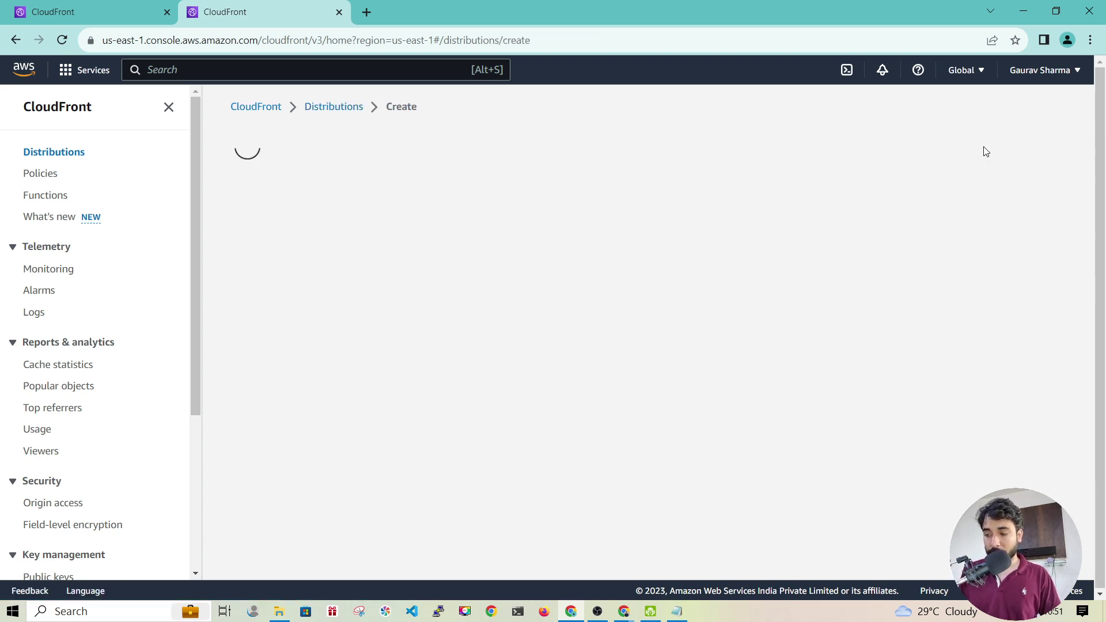
pyautogui.scroll(-10, 872, 238)
pyautogui.scroll(-15, 873, 237)
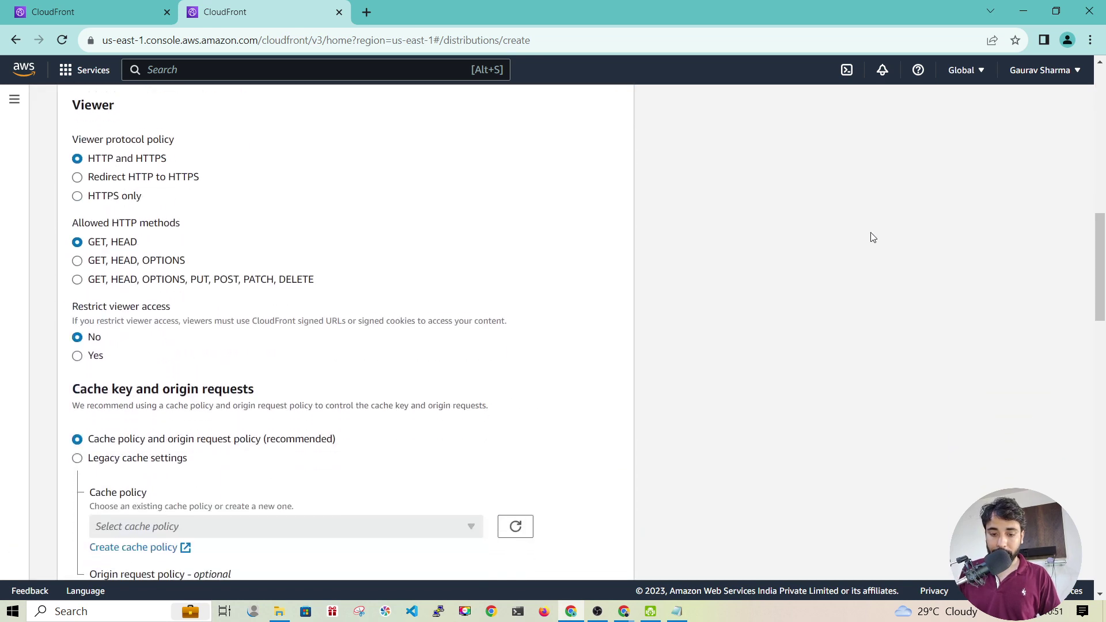
pyautogui.scroll(-10, 873, 238)
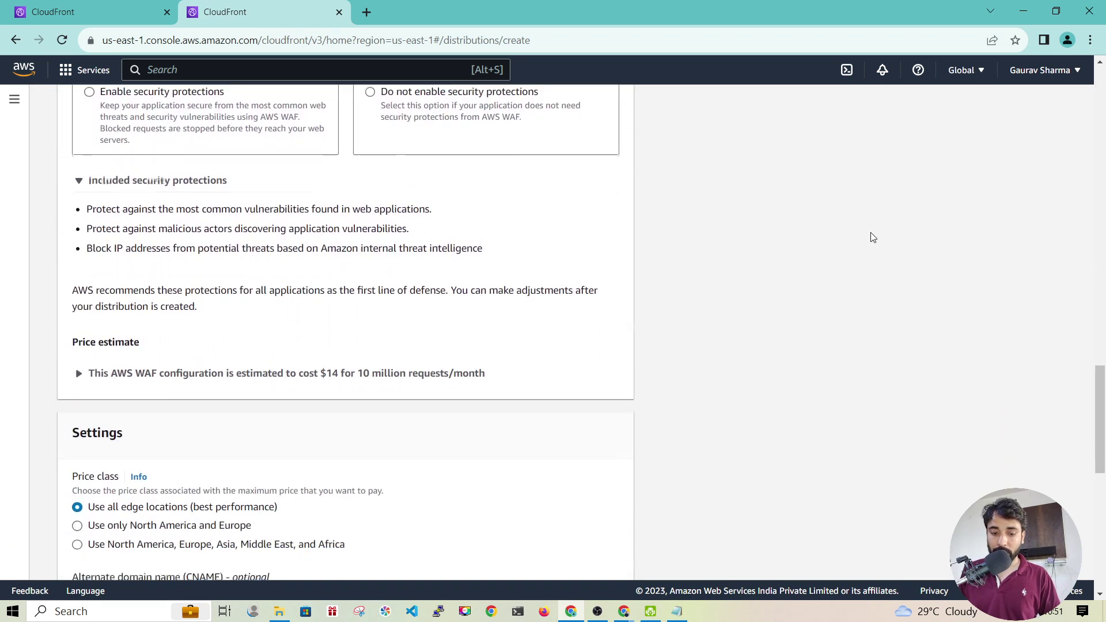
# Review the three price class options, focusing on Use all edge locations (best performance)
pyautogui.moveTo(367, 312); pyautogui.dragTo(82, 255)
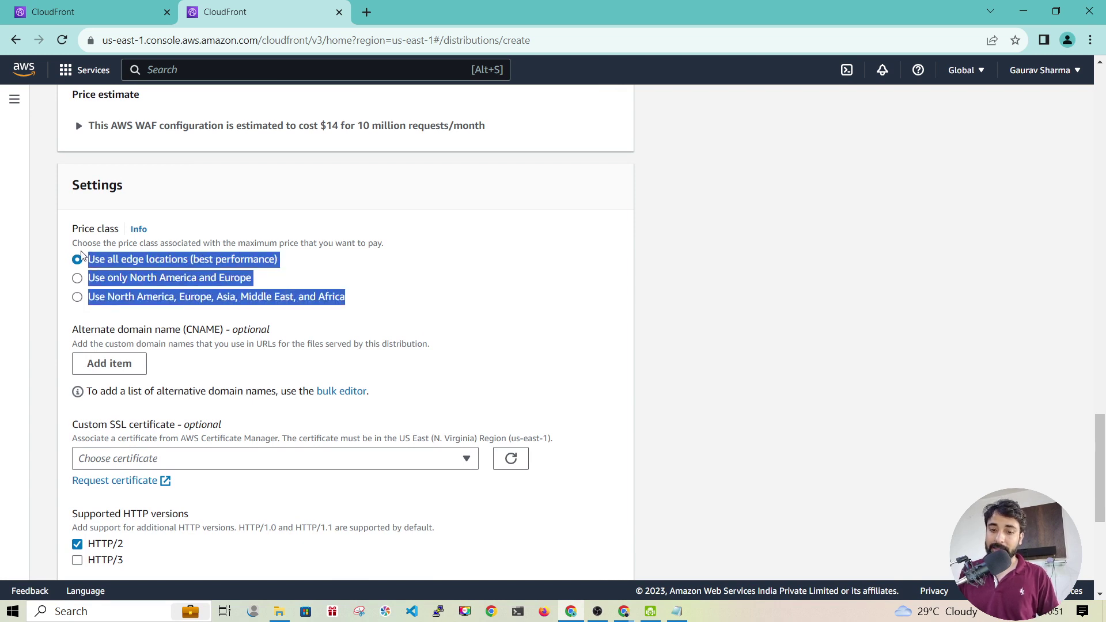
pyautogui.click(351, 298)
pyautogui.moveTo(277, 260); pyautogui.dragTo(139, 260)
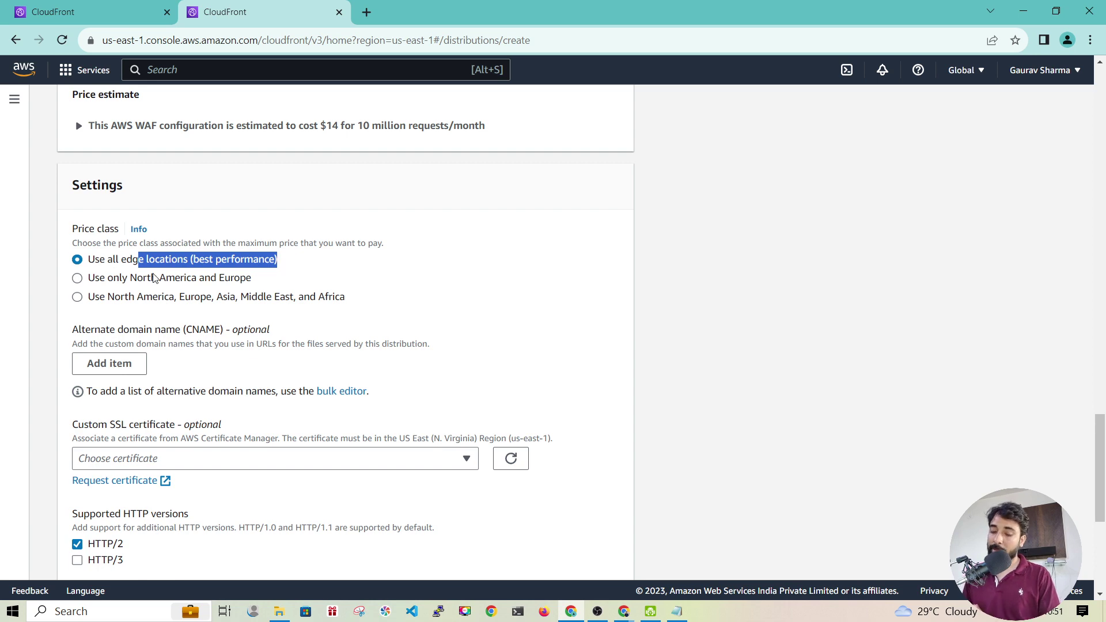
pyautogui.scroll(4, 154, 278)
pyautogui.scroll(-4, 154, 278)
pyautogui.rightClick(154, 278)
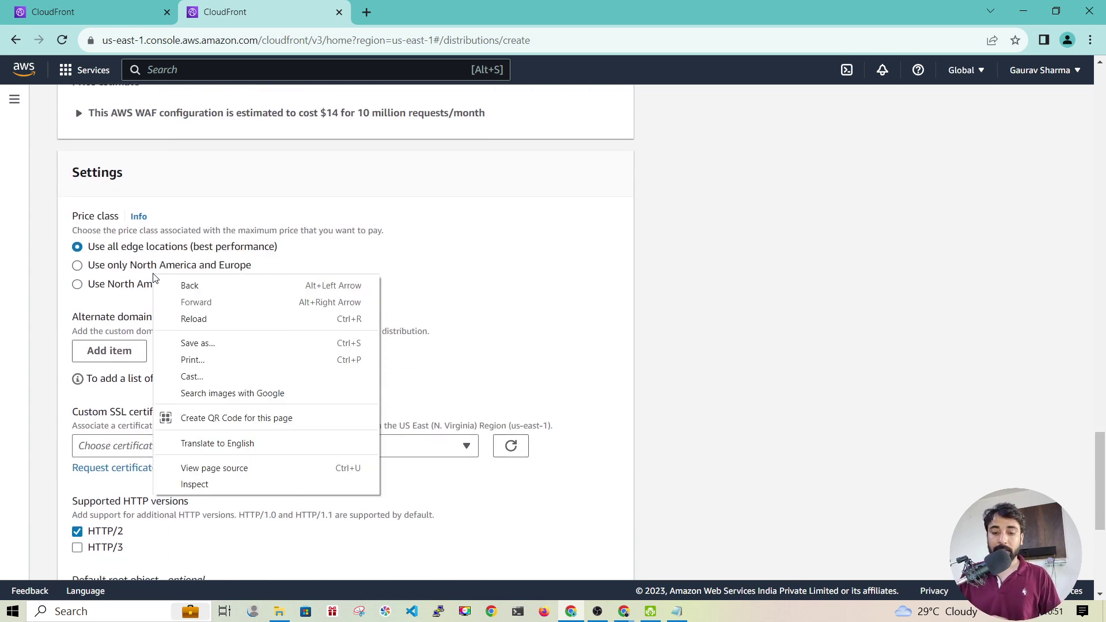
pyautogui.moveTo(96, 244); pyautogui.dragTo(98, 248)
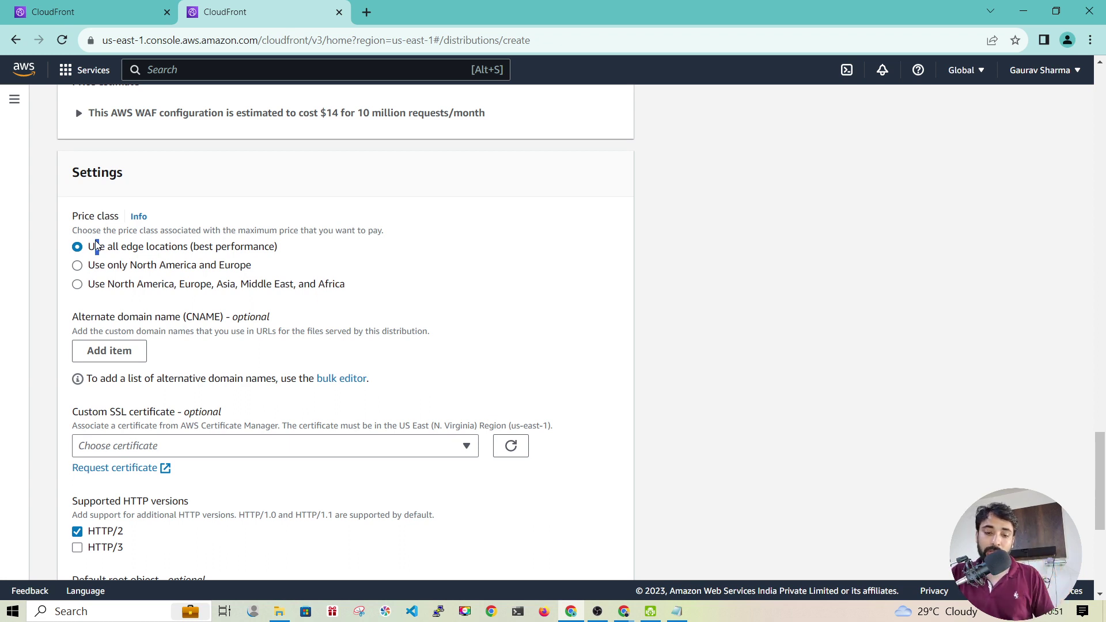
# Set the new distribution's price class to Use only North America and Europe
pyautogui.click(77, 266)
pyautogui.moveTo(119, 266); pyautogui.dragTo(179, 268)
pyautogui.moveTo(248, 270); pyautogui.dragTo(258, 270)
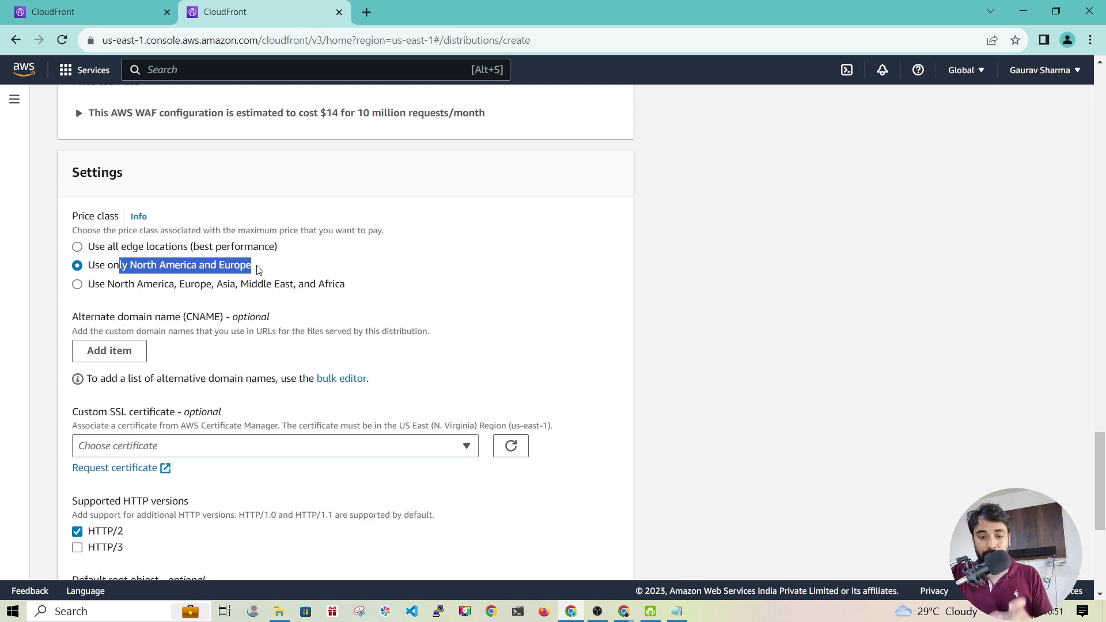
# Set the price class to Use North America, Europe, Asia, Middle East, and Africa and compare it with the other options
pyautogui.click(130, 288)
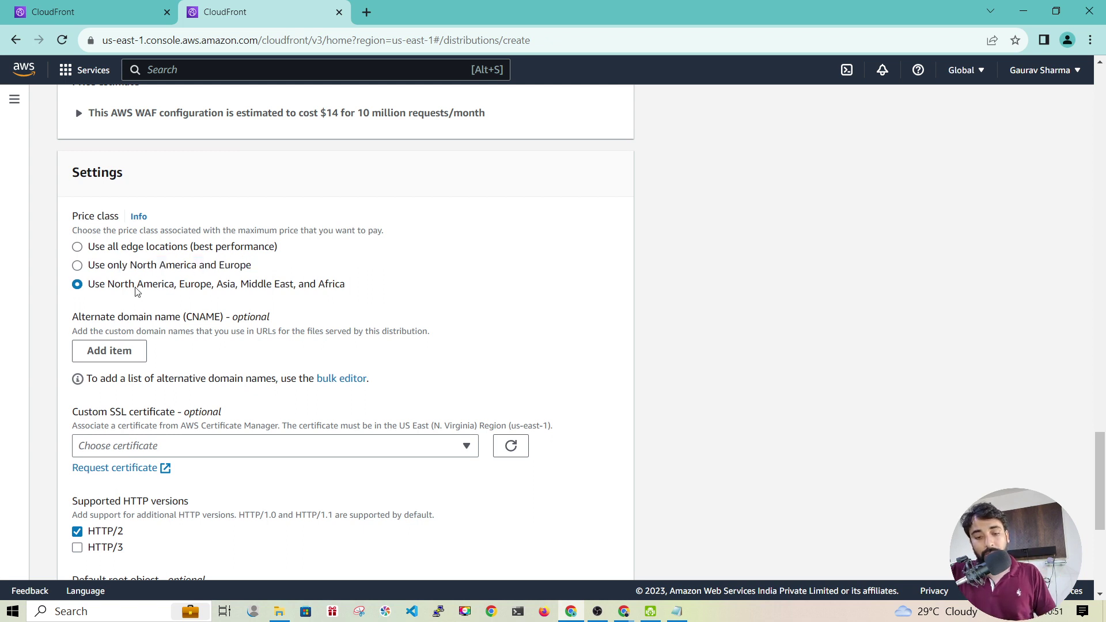
pyautogui.moveTo(357, 291); pyautogui.dragTo(110, 294)
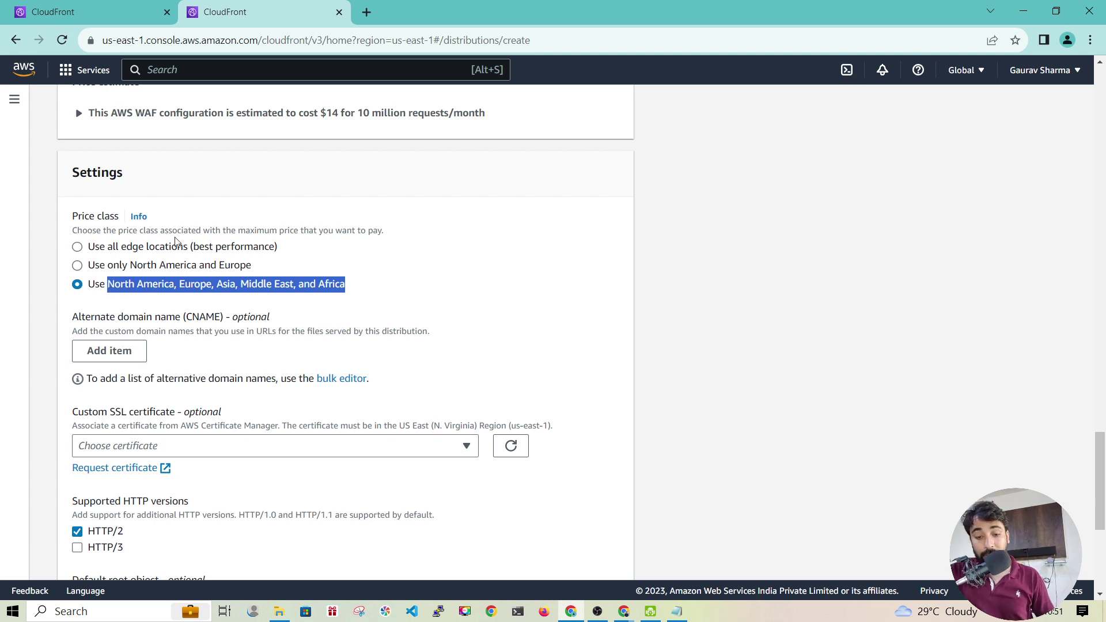
pyautogui.moveTo(288, 250); pyautogui.dragTo(141, 249)
pyautogui.moveTo(268, 269); pyautogui.dragTo(114, 269)
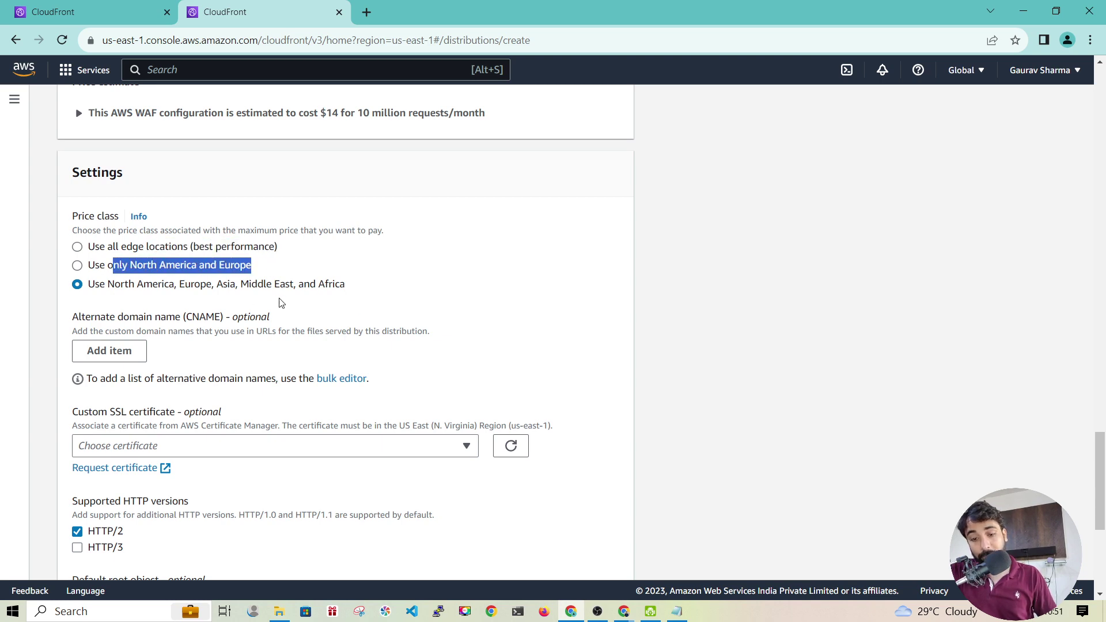
pyautogui.moveTo(369, 285); pyautogui.dragTo(109, 286)
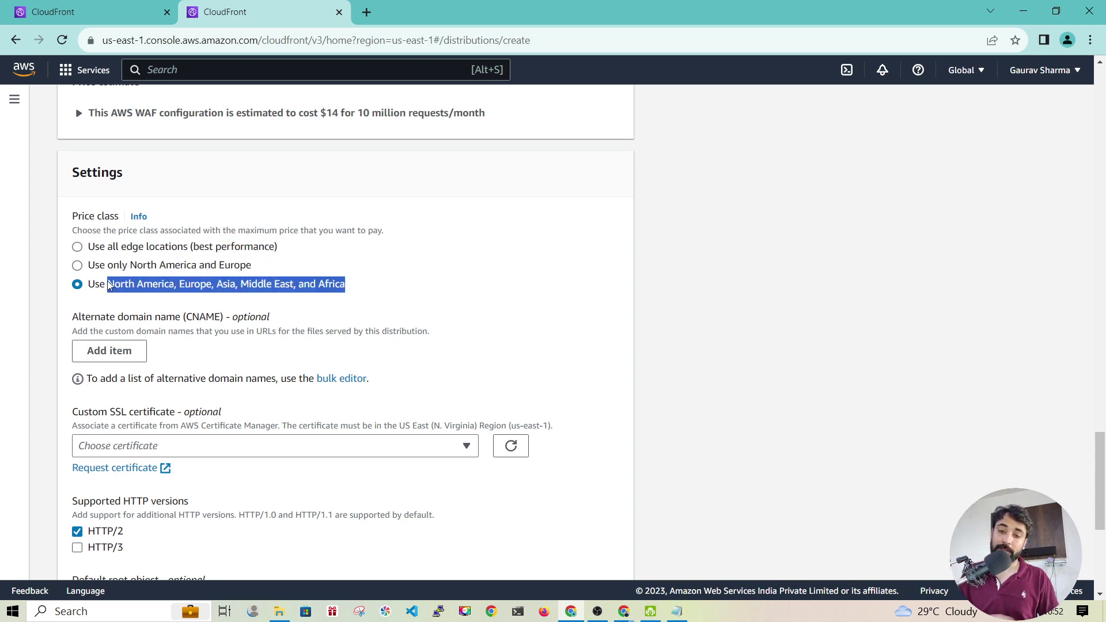
# Review the price class options and the Web Application Firewall (WAF) security protections in the new distribution form
pyautogui.scroll(-3, 186, 304)
pyautogui.scroll(2, 272, 242)
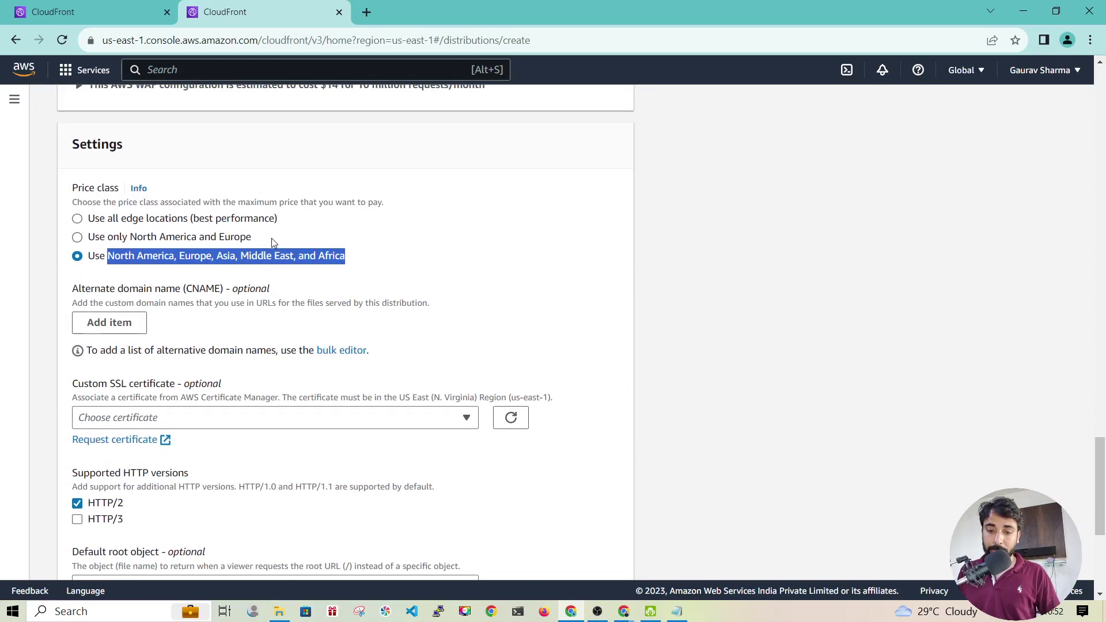
pyautogui.click(358, 262)
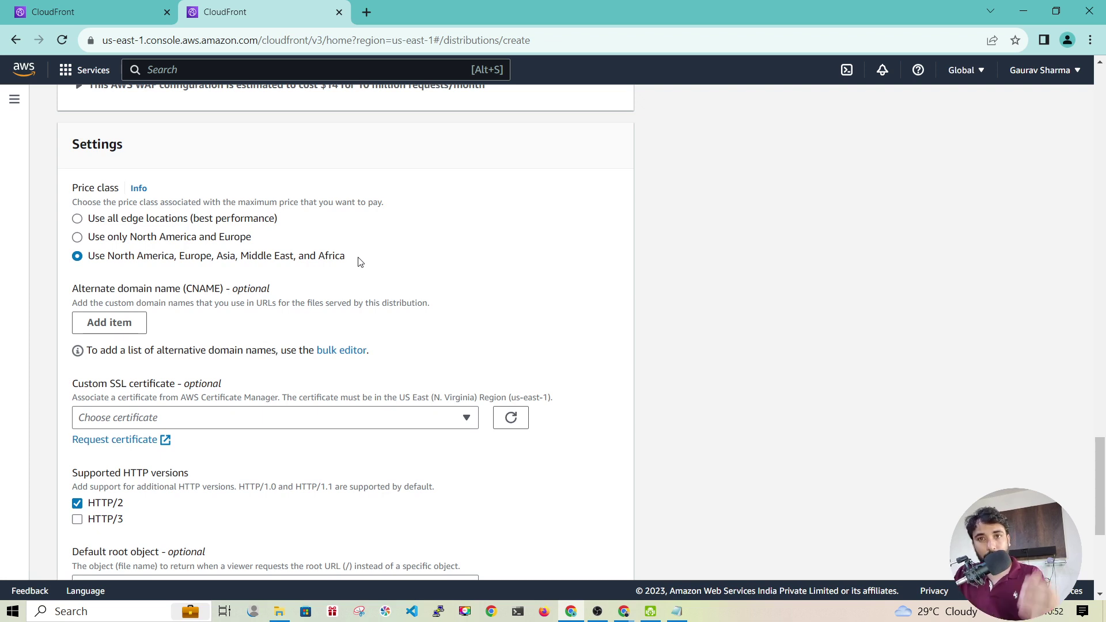
pyautogui.scroll(-5, 358, 262)
pyautogui.scroll(12, 357, 263)
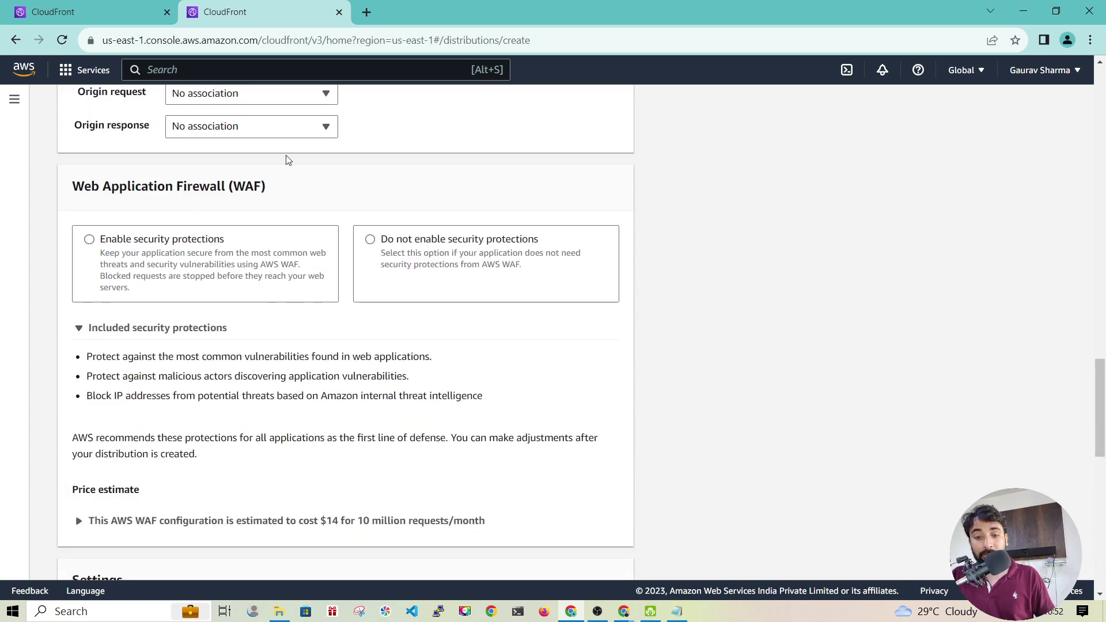
pyautogui.moveTo(279, 190); pyautogui.dragTo(65, 206)
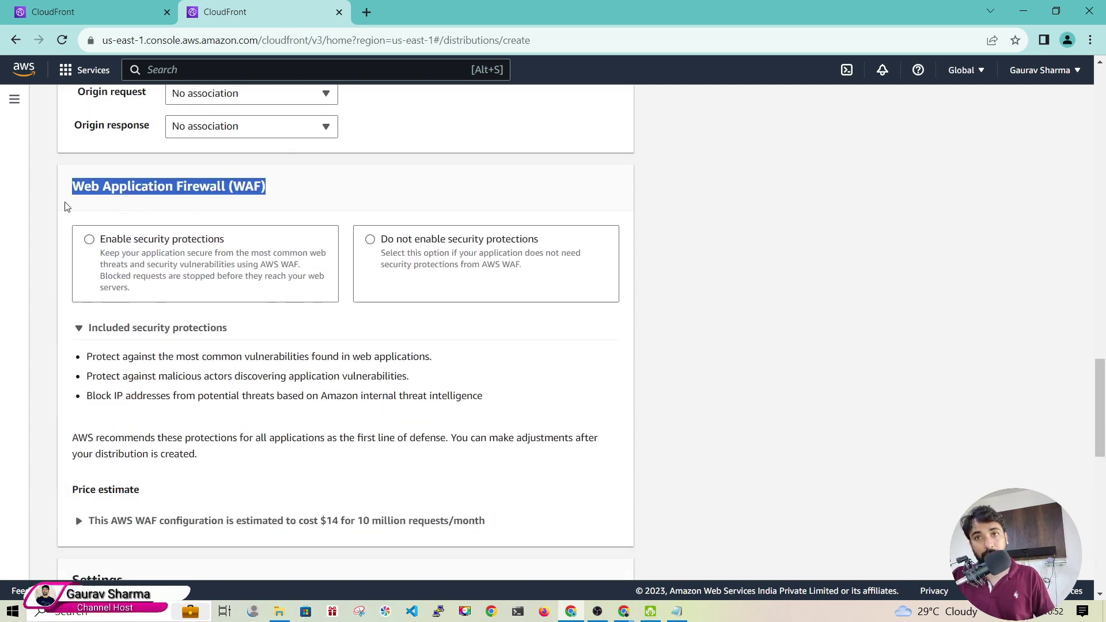
# Leave the new distribution form and open the existing production distribution from the distributions list
pyautogui.scroll(15, 70, 208)
pyautogui.click(14, 99)
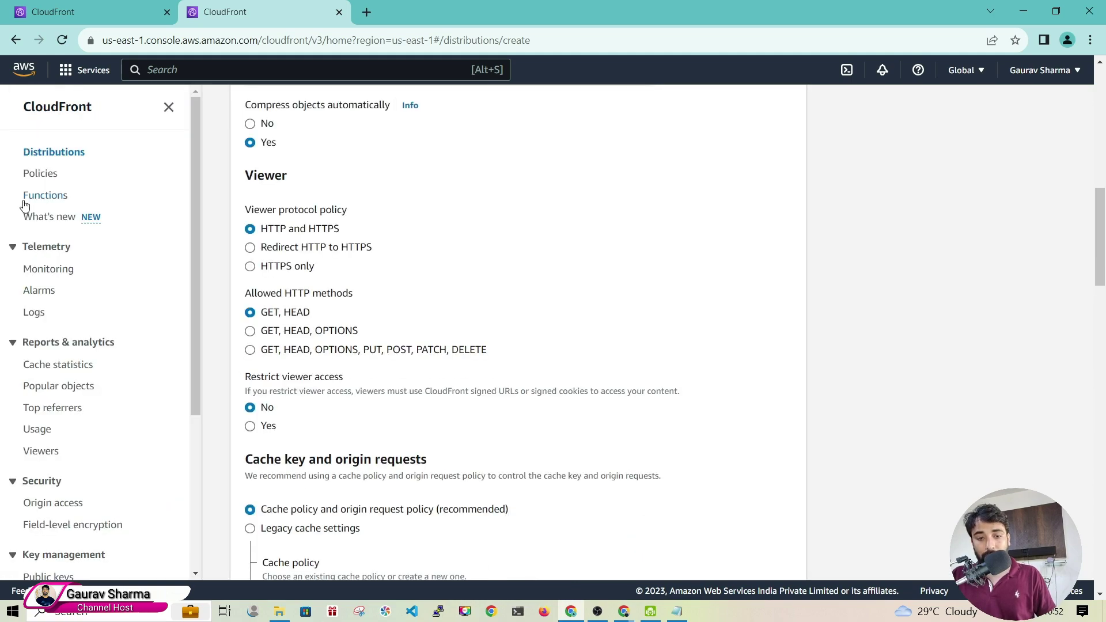
pyautogui.scroll(10, 459, 249)
pyautogui.scroll(-18, 459, 249)
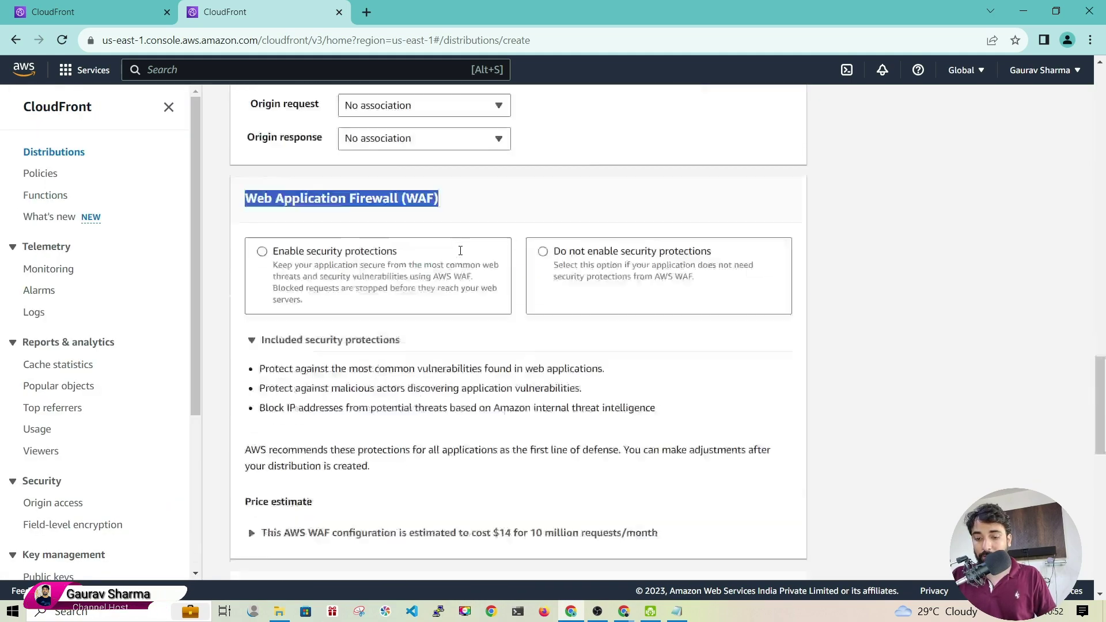
pyautogui.scroll(16, 459, 249)
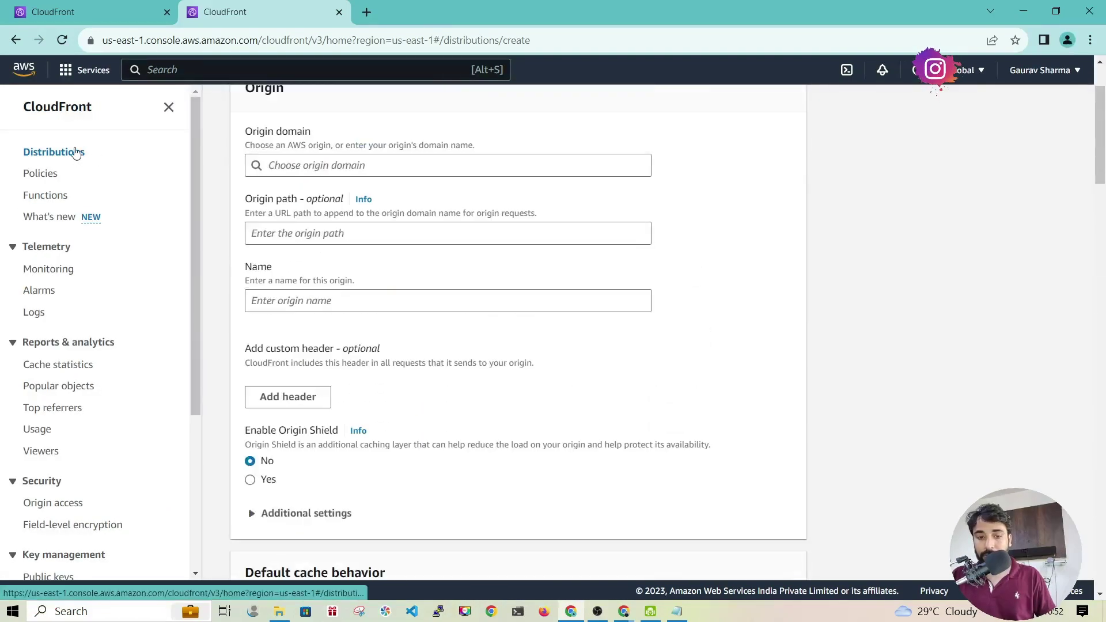
pyautogui.click(84, 153)
pyautogui.click(307, 249)
# Start creating a staging distribution from the distribution's Continuous deployment section
pyautogui.scroll(-3, 308, 253)
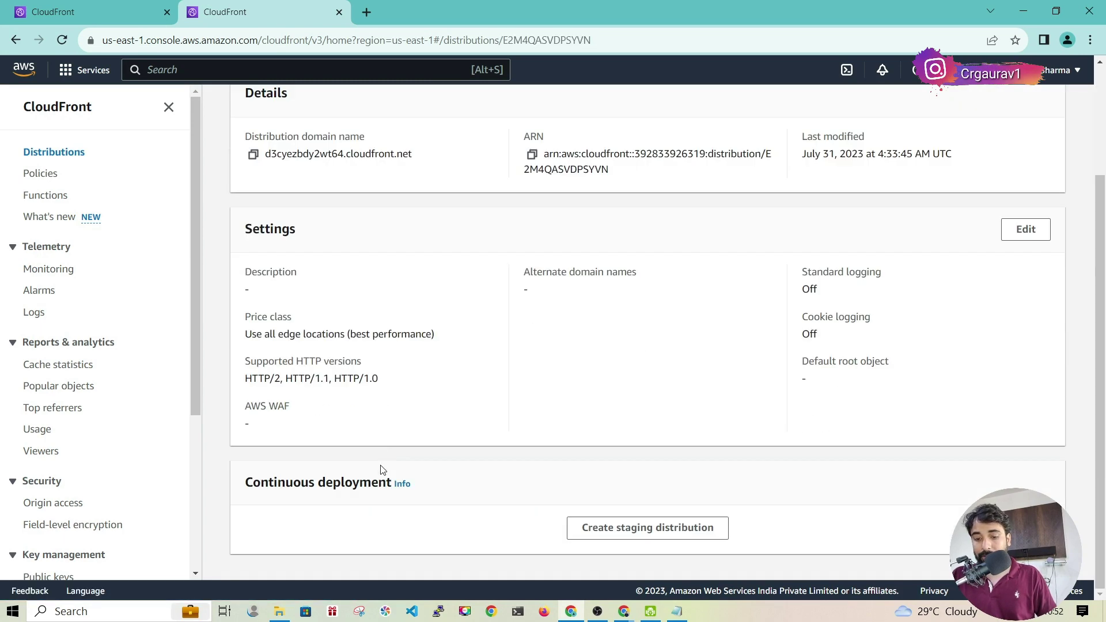
pyautogui.moveTo(391, 483); pyautogui.dragTo(239, 473)
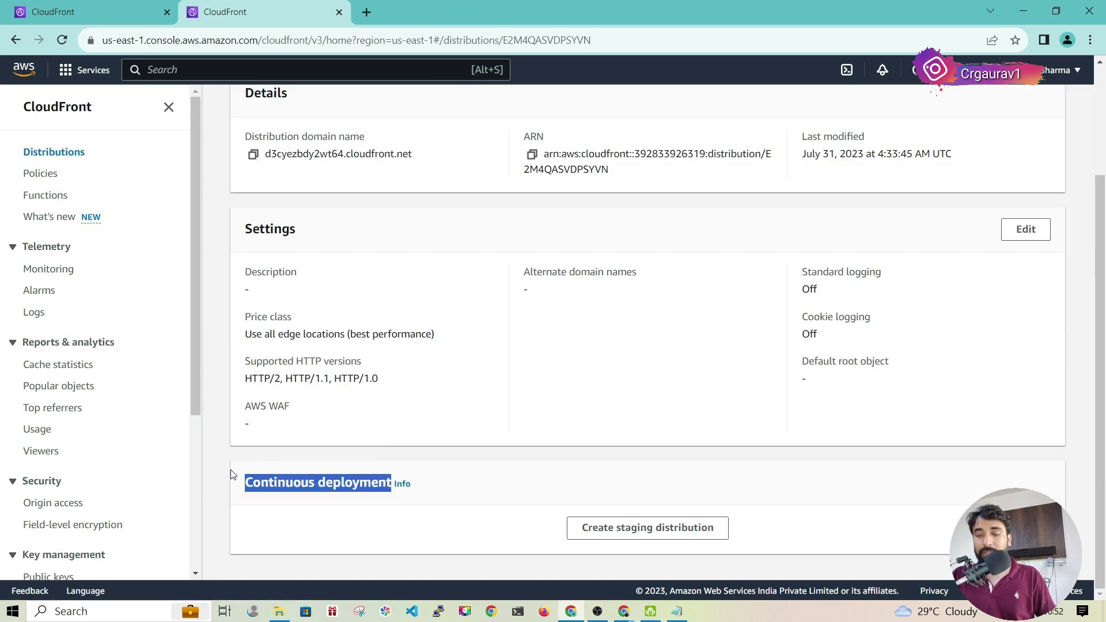
pyautogui.click(623, 528)
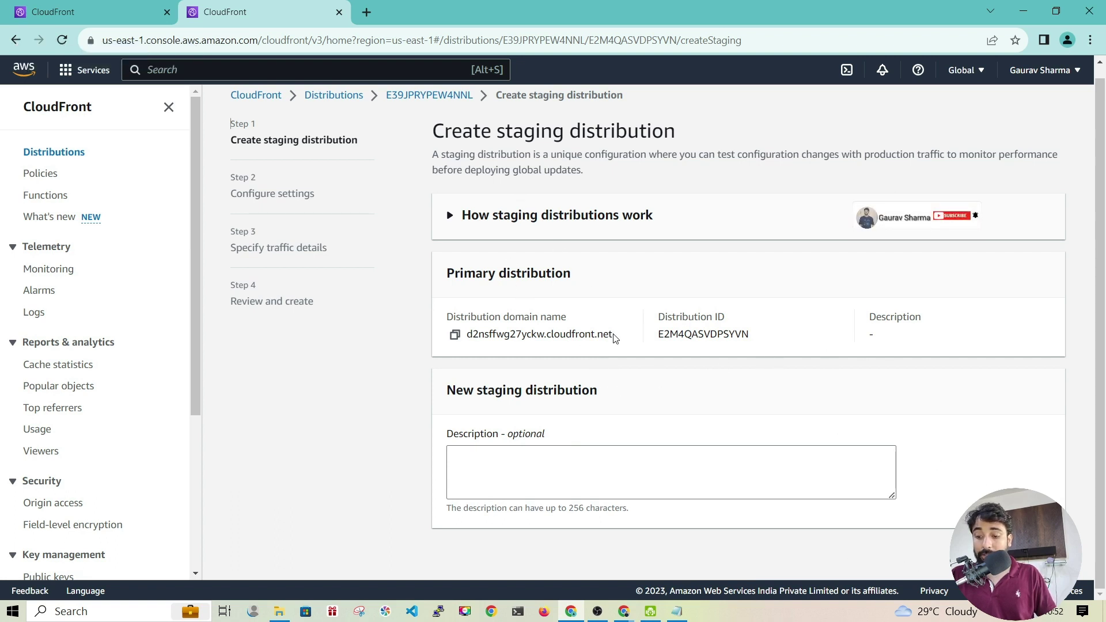
# Compare the domain name shown for the staging setup's primary distribution with the existing distribution's domain name in the other CloudFront tab
pyautogui.moveTo(610, 335); pyautogui.dragTo(468, 339)
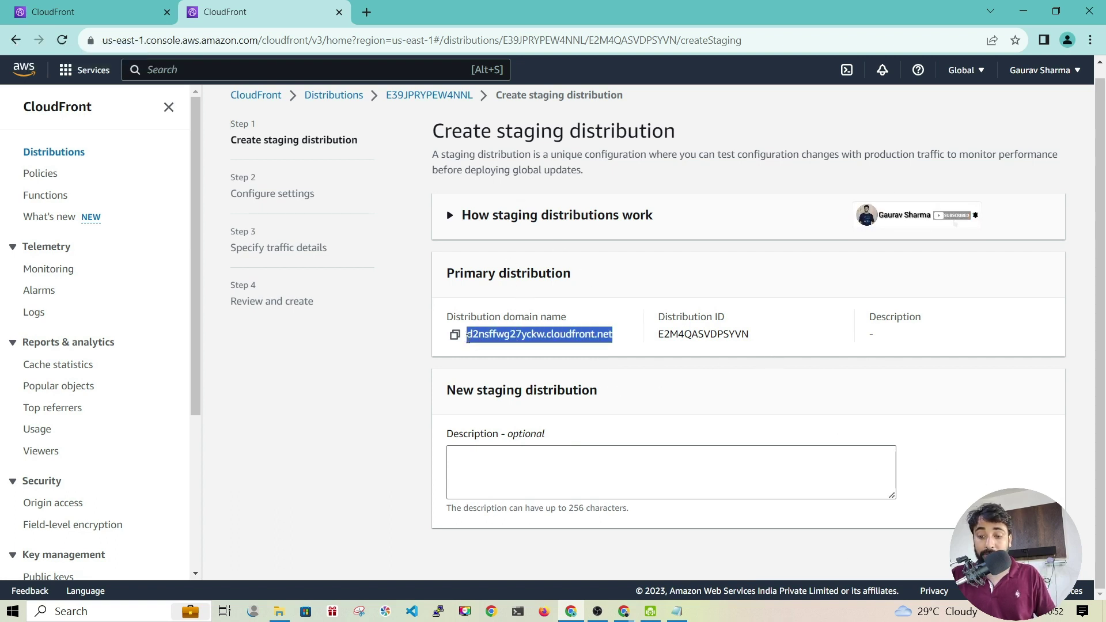
pyautogui.click(35, 12)
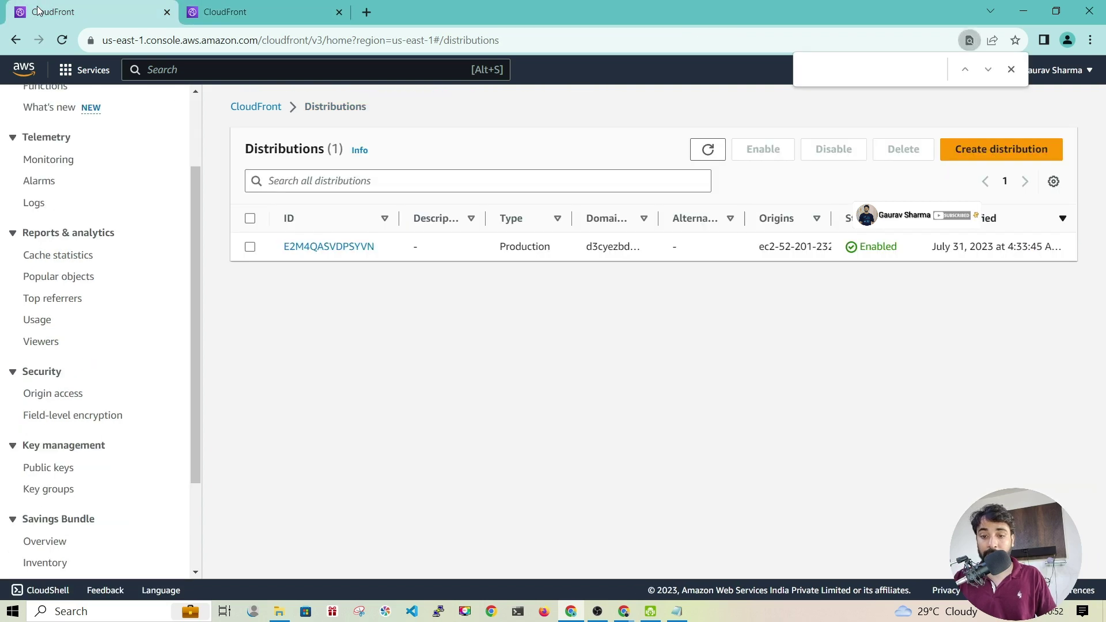
pyautogui.click(317, 249)
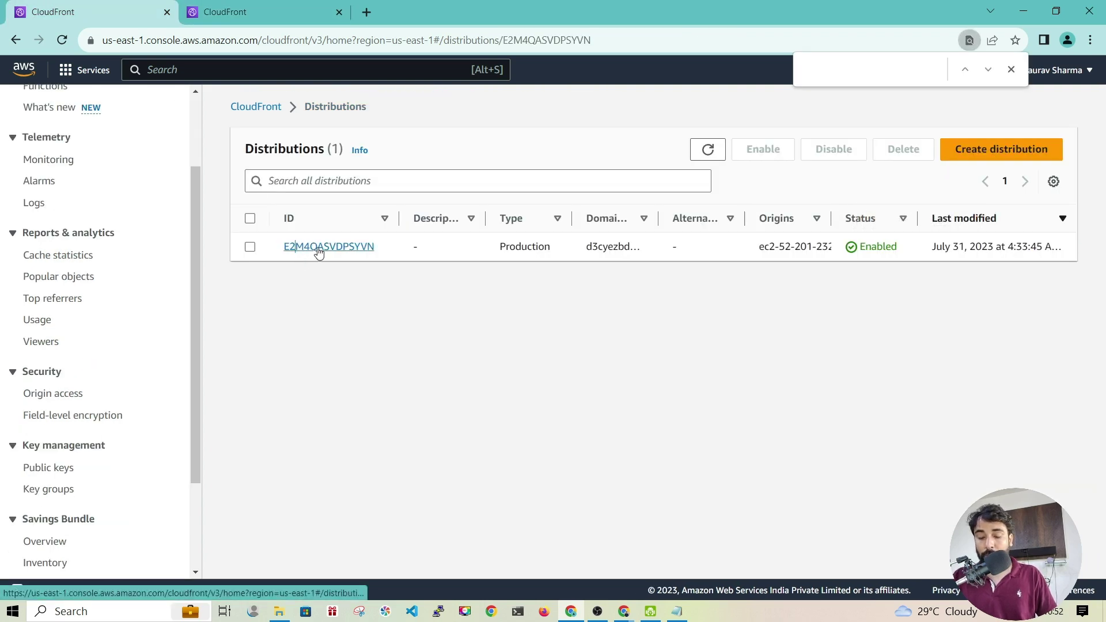
pyautogui.moveTo(265, 296); pyautogui.dragTo(408, 296)
pyautogui.click(285, 17)
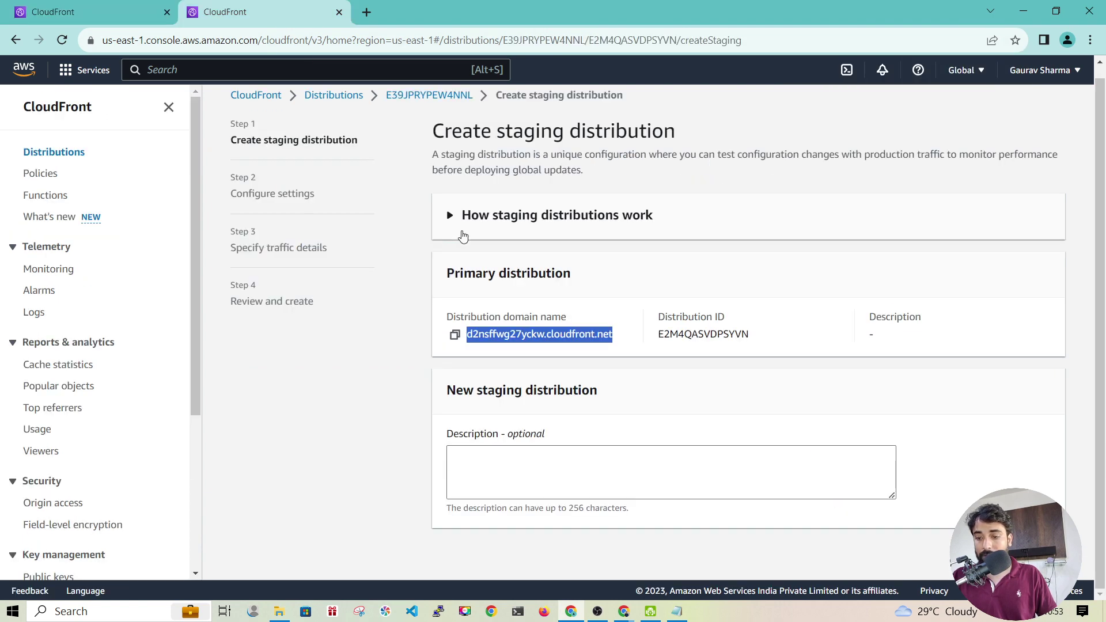
# Continue to the staging distribution's Configure settings stage and review its origins, origin groups and behaviors
pyautogui.click(1008, 553)
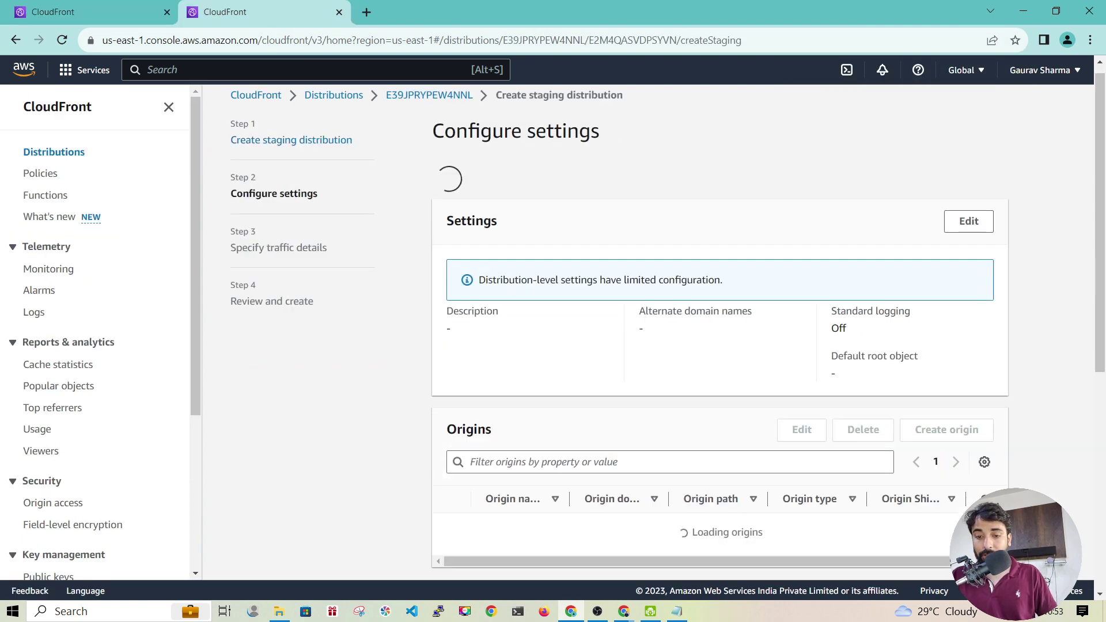
pyautogui.scroll(-1, 911, 469)
pyautogui.scroll(-2, 911, 469)
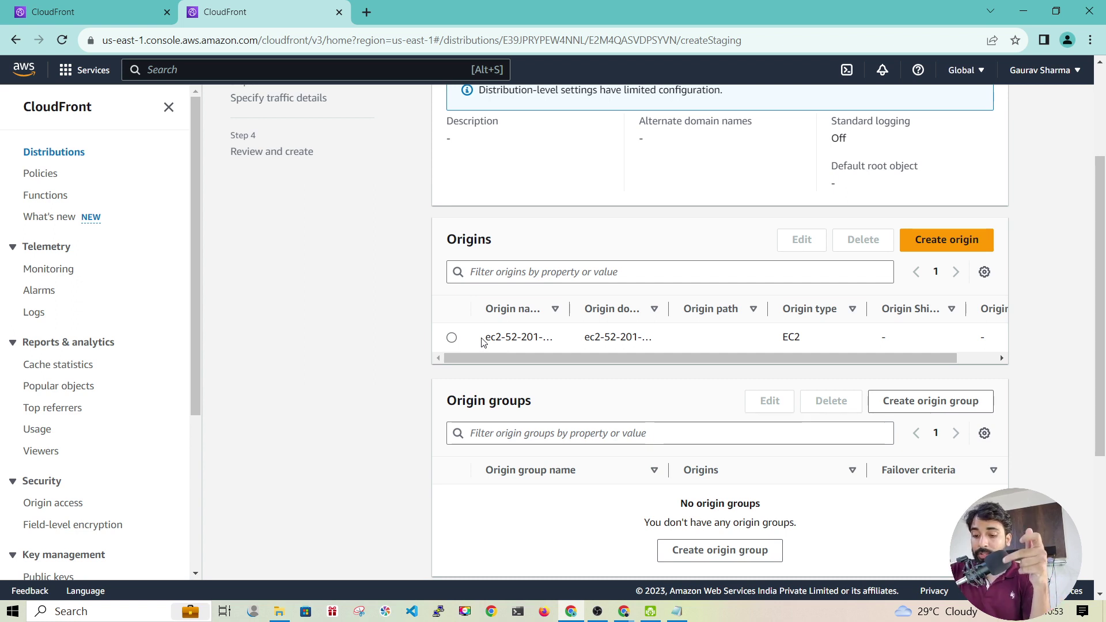
pyautogui.scroll(-4, 482, 342)
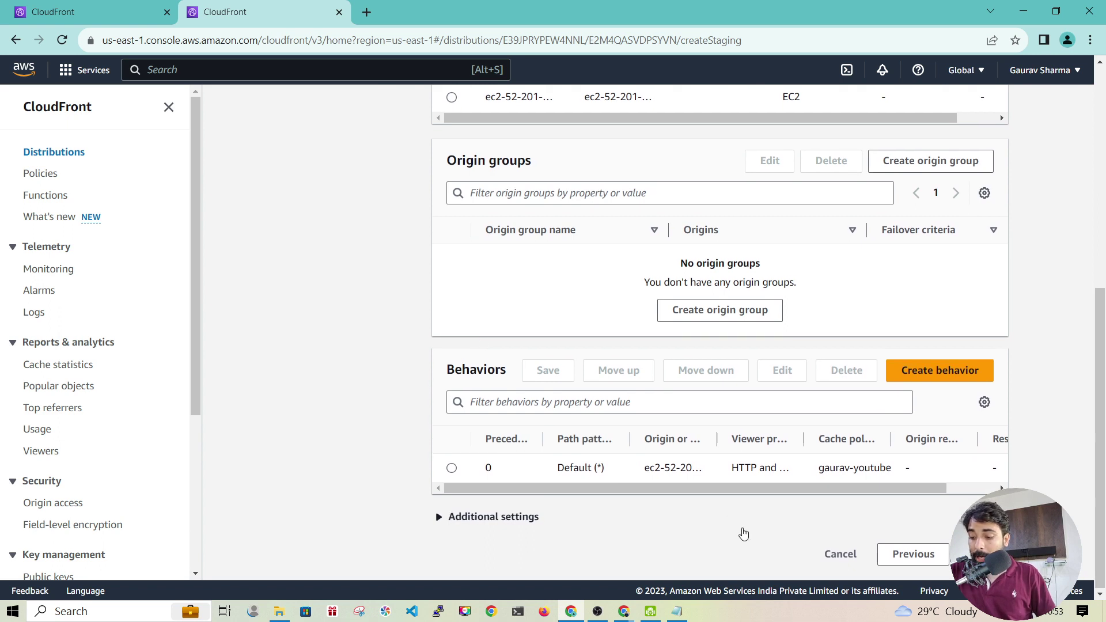
# Accept the staging settings and set the weight-based traffic share for the staging distribution to 10%
pyautogui.click(979, 554)
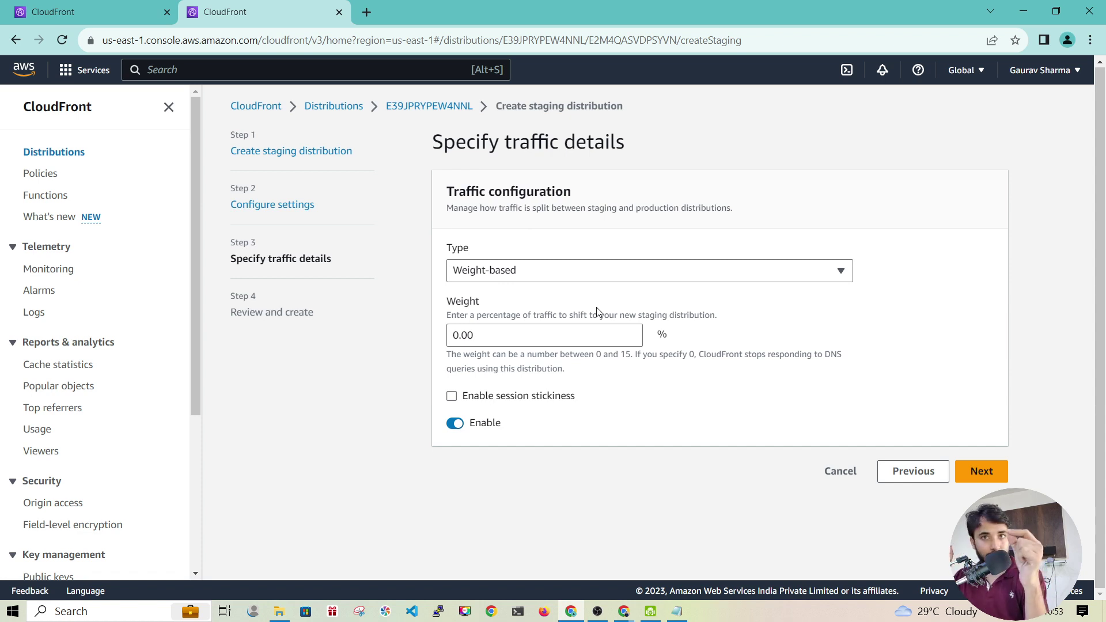
pyautogui.doubleClick(496, 334)
pyautogui.write('10')
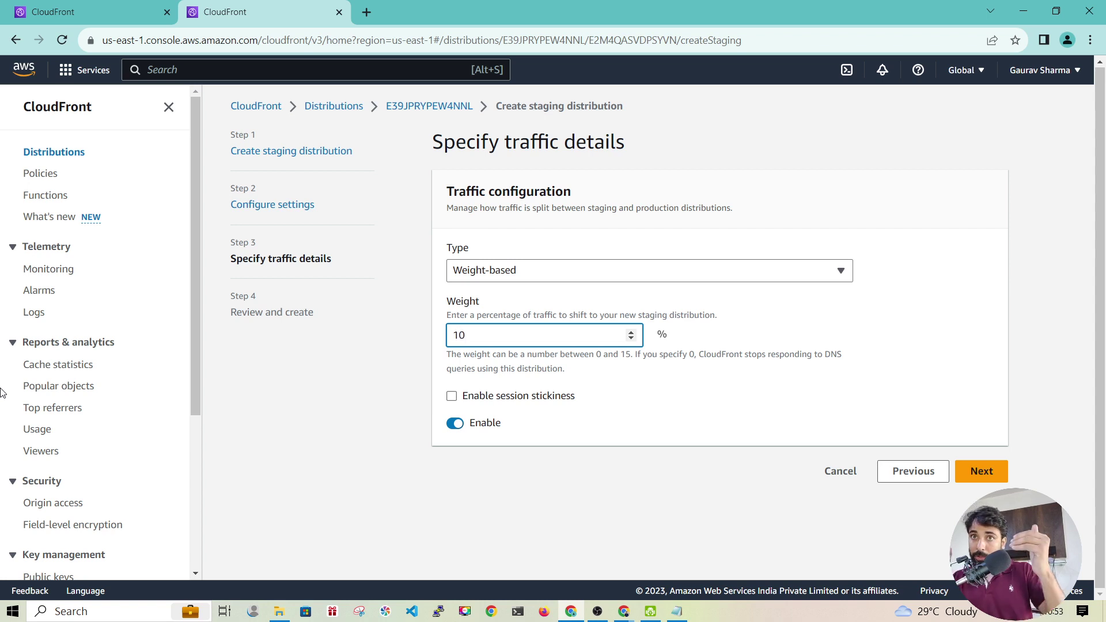